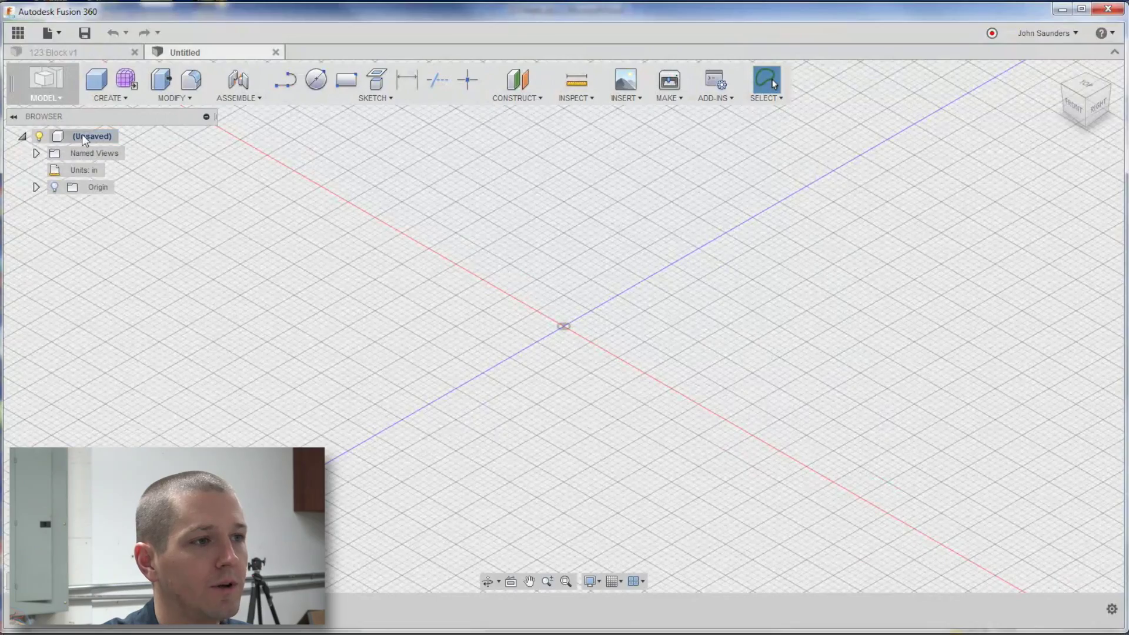
Add a new component under the root, name it '123 Block', and make it active.
right_click(82, 136)
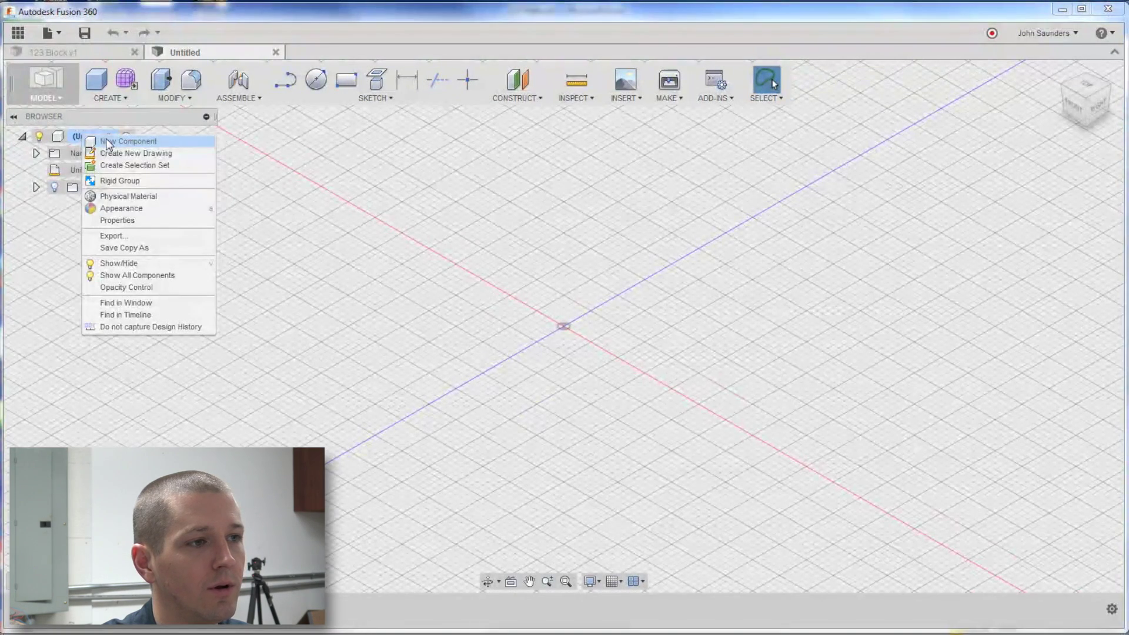
click(107, 142)
double_click(101, 203)
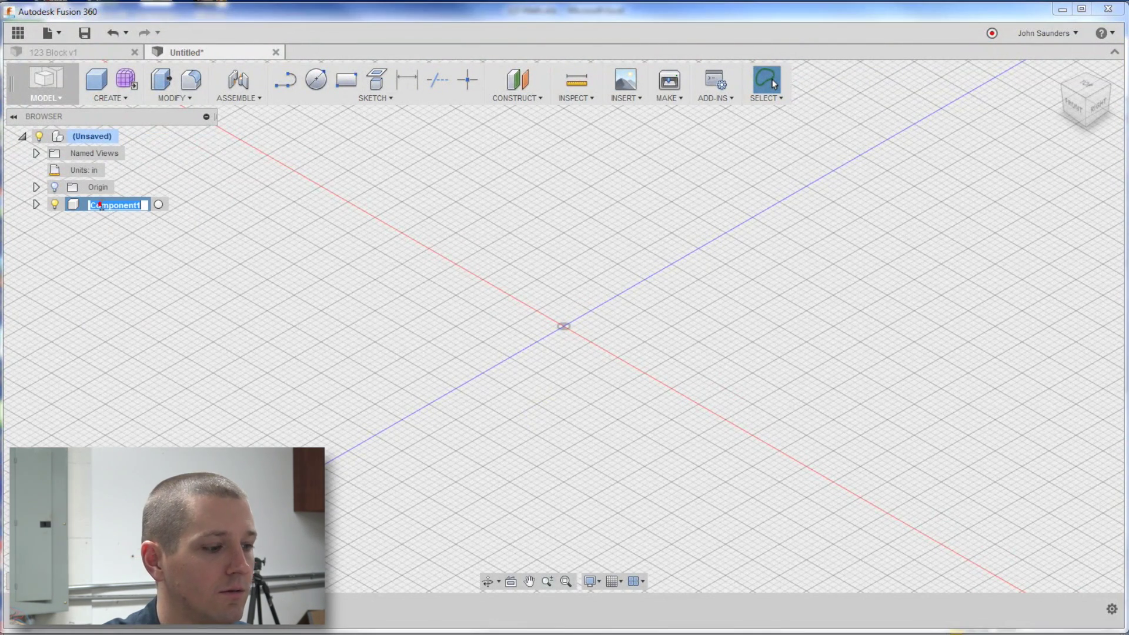
text(123 Block)
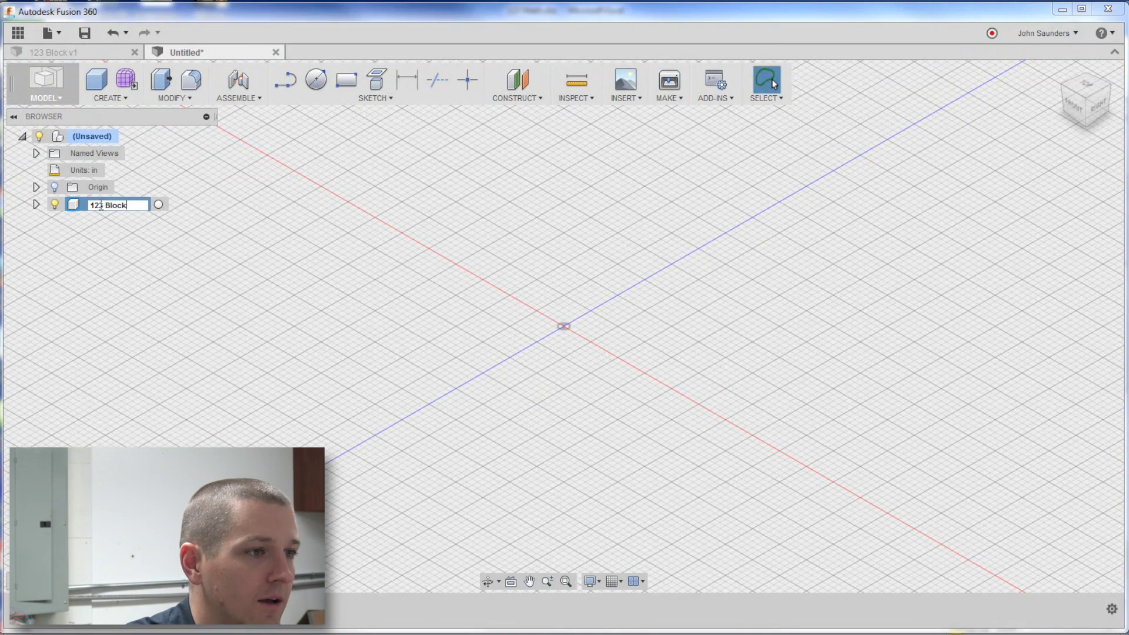
key(Return)
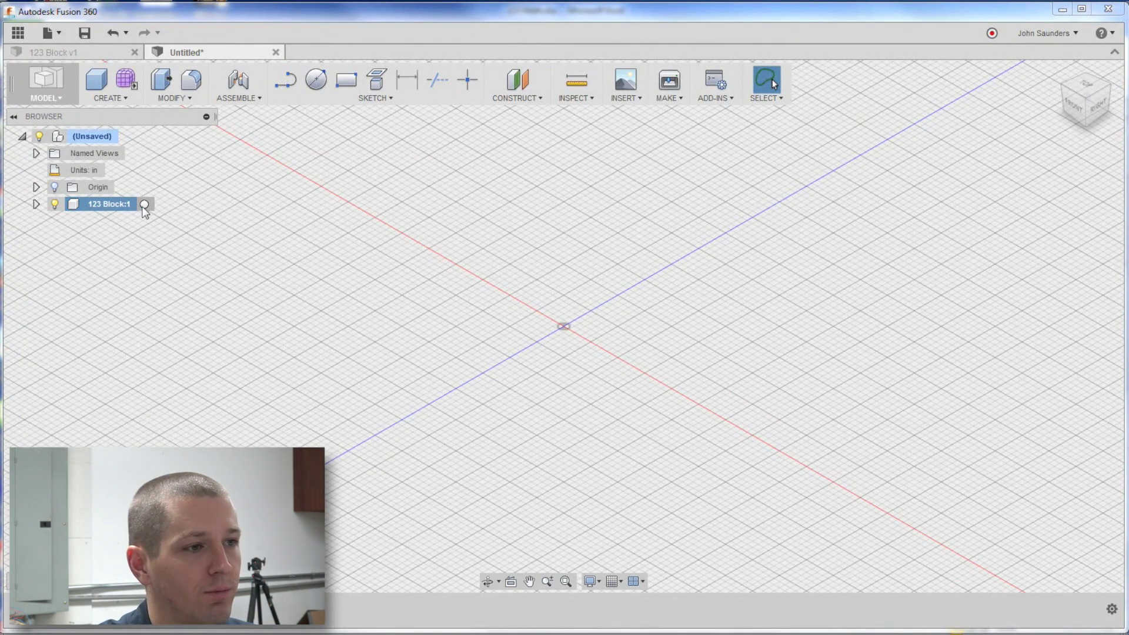
click(144, 204)
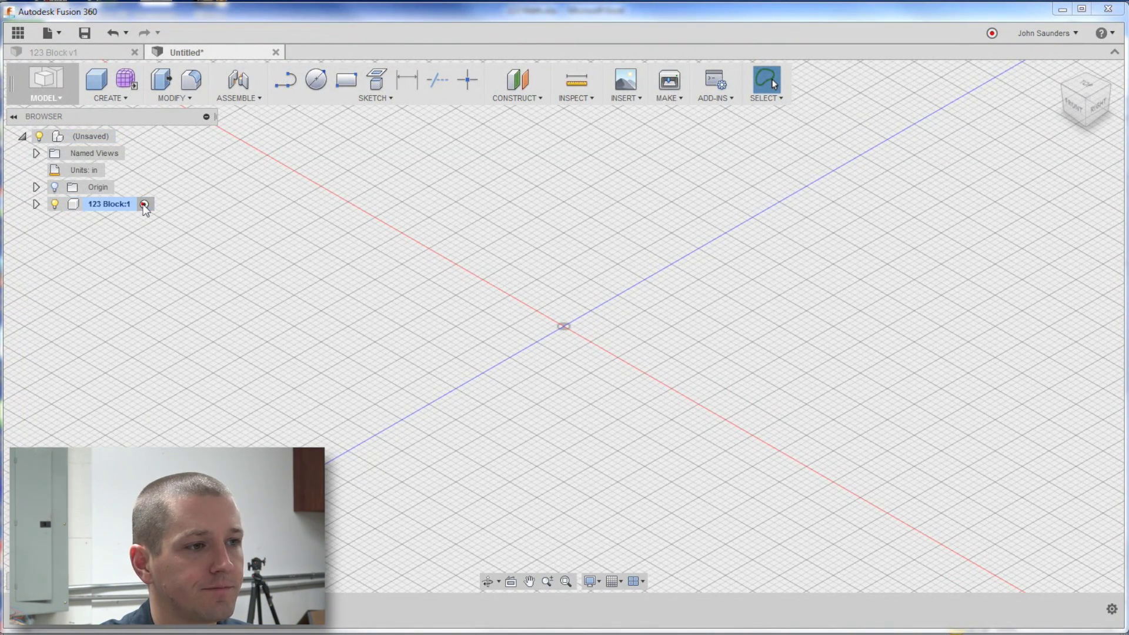
Draw a two-point rectangle on the front plane starting at the origin.
click(346, 86)
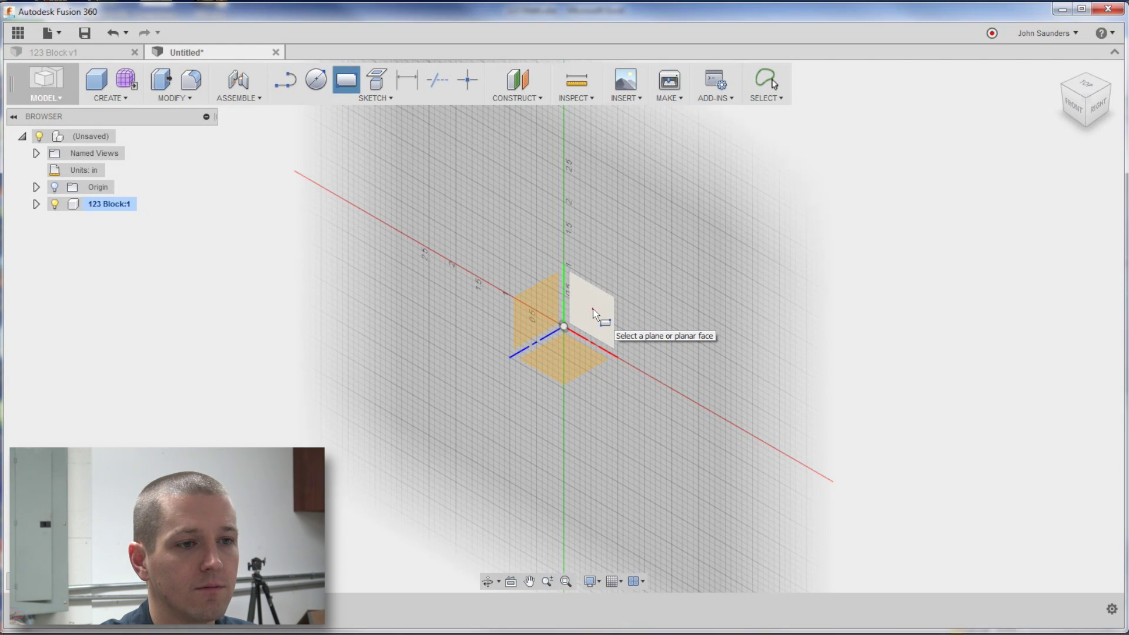
click(592, 309)
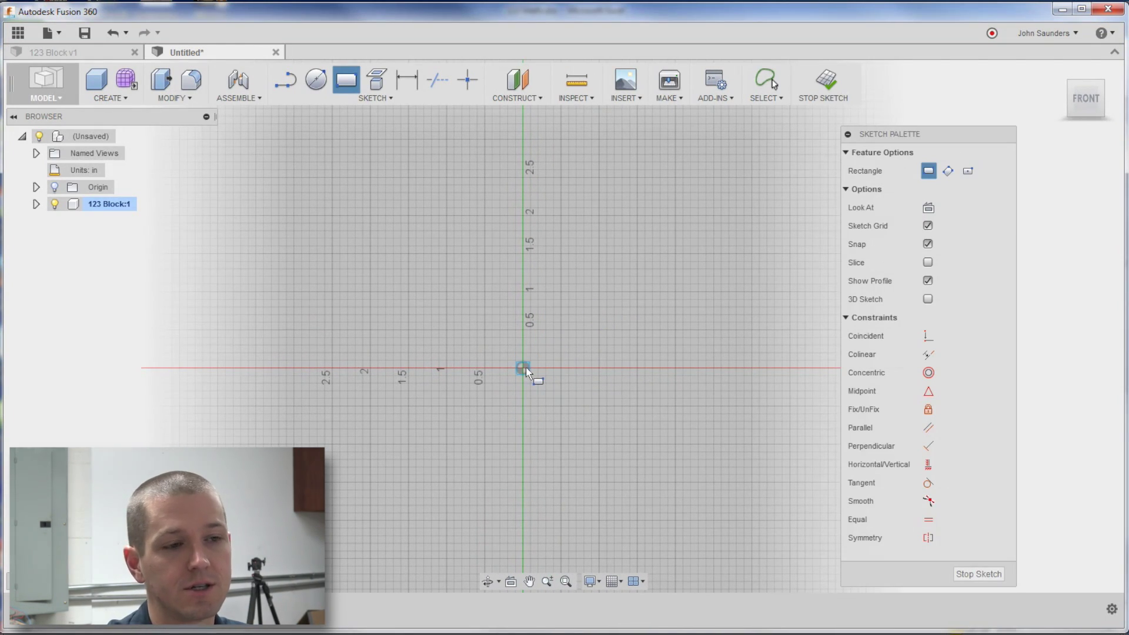
click(525, 368)
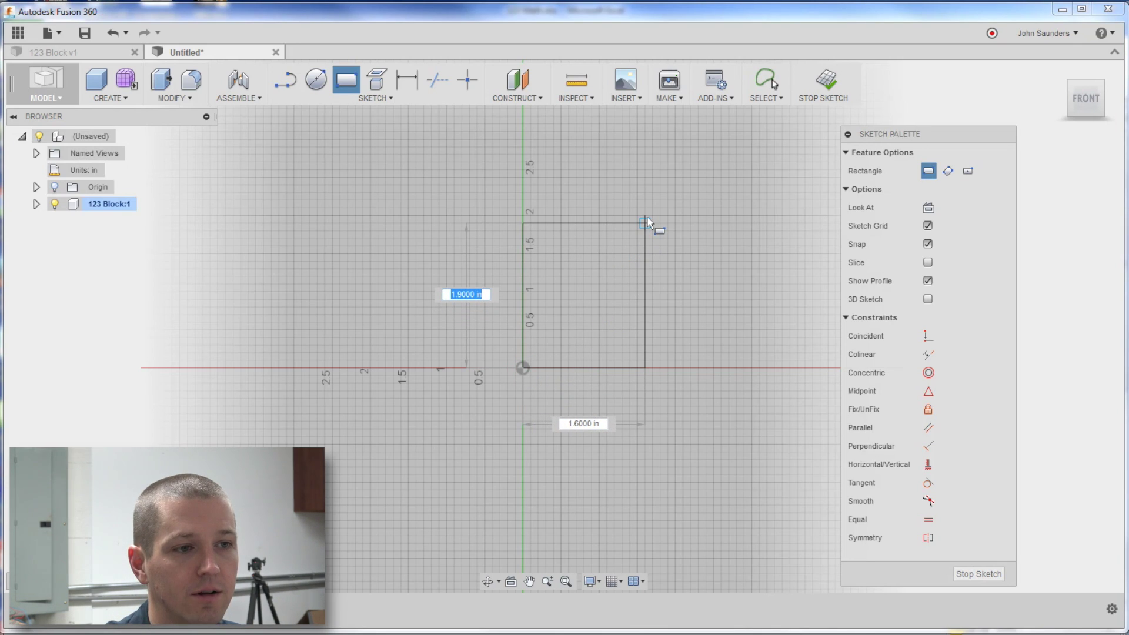
click(641, 223)
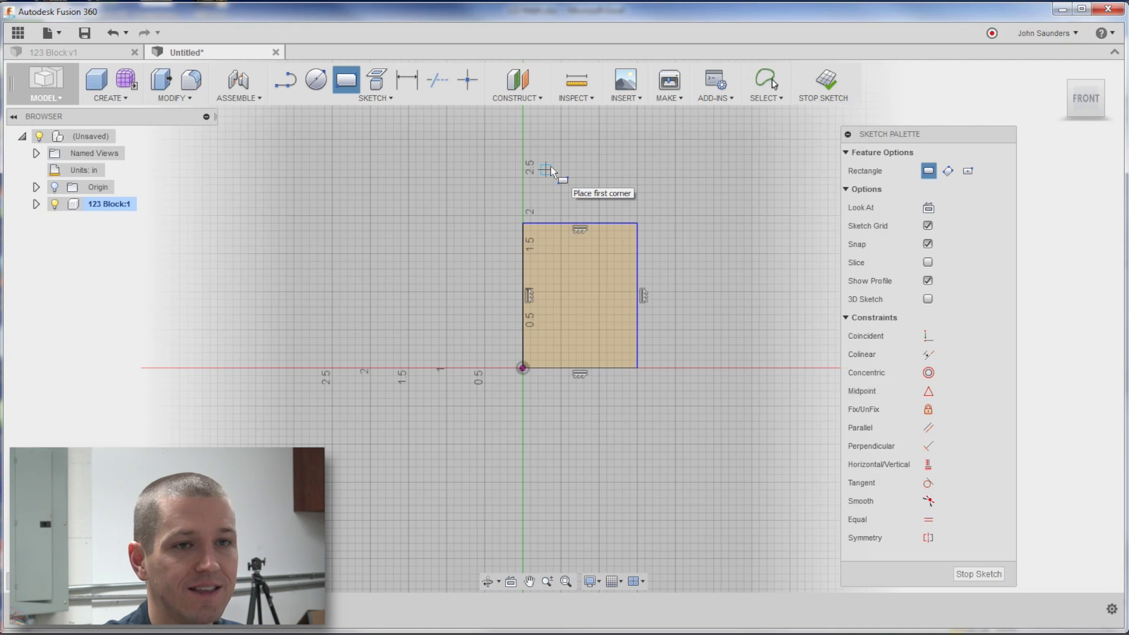
Dimension the rectangle's width as 2 in.
key(d)
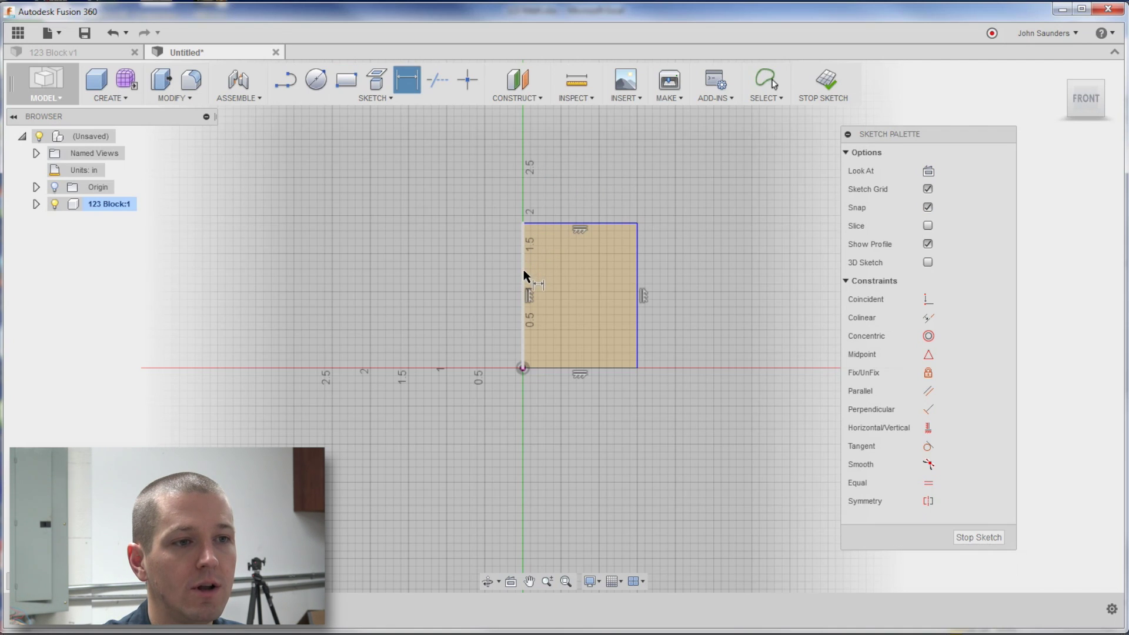
click(570, 369)
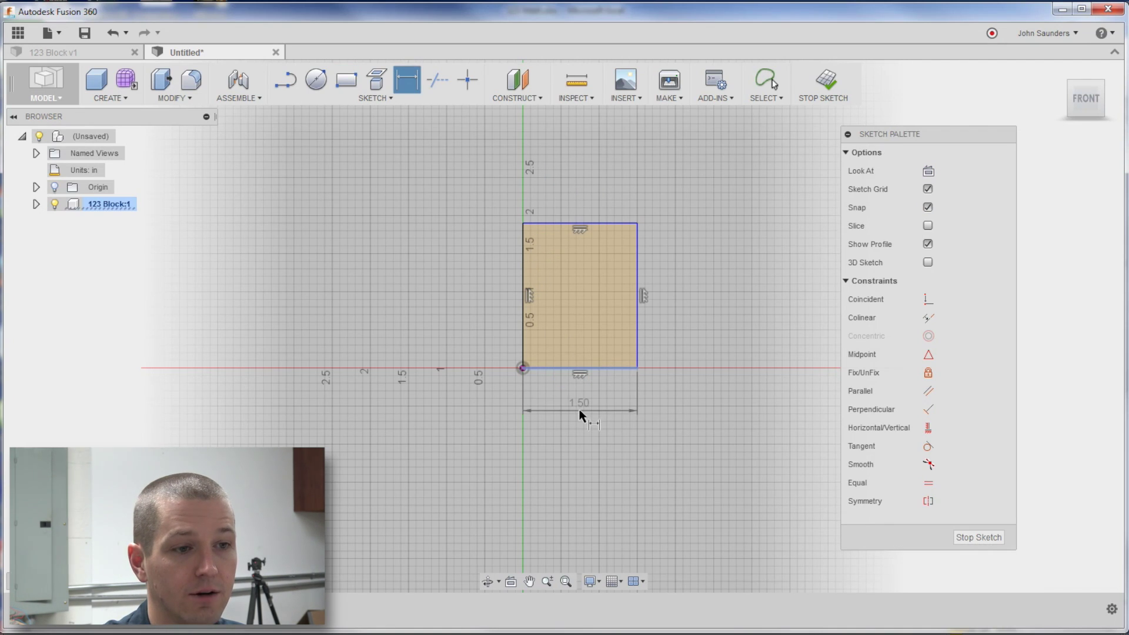
click(579, 408)
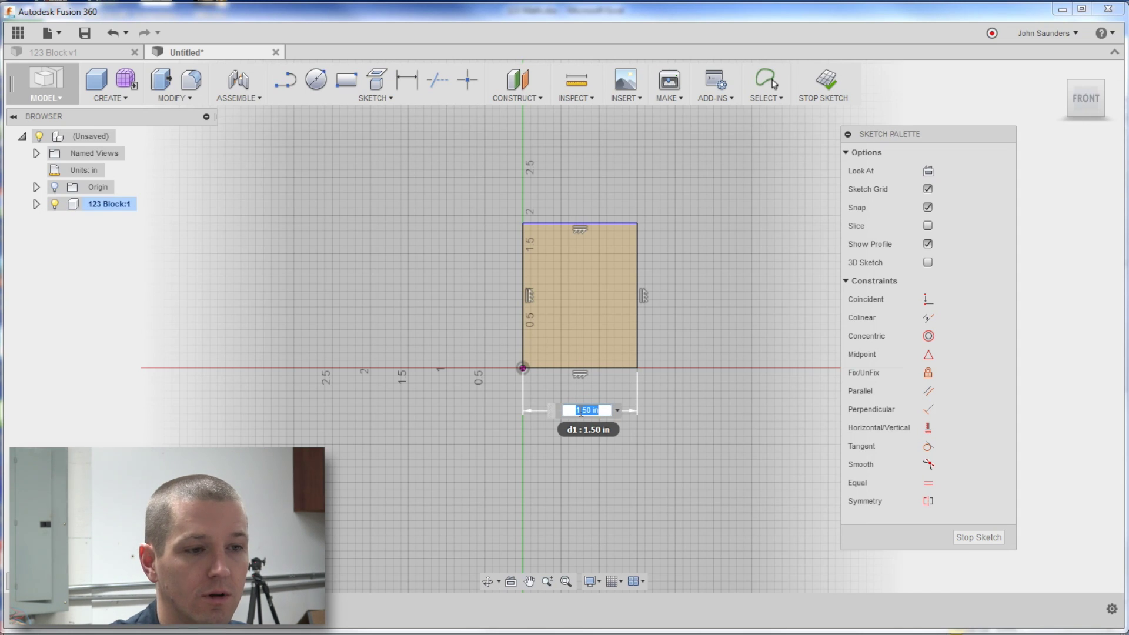
text(2)
key(Return)
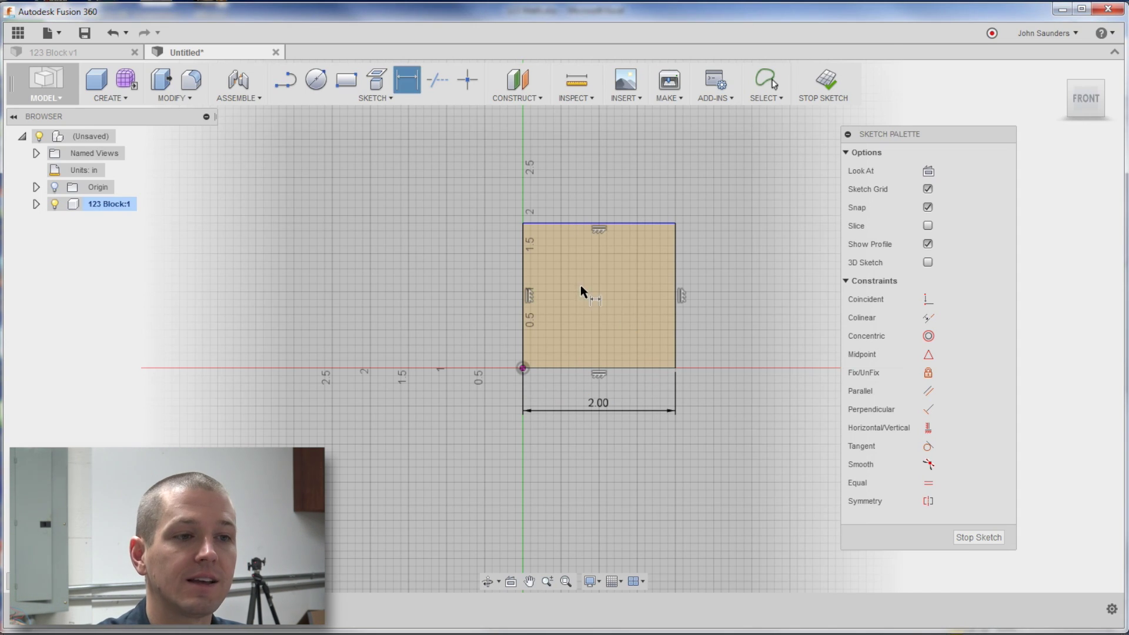
Set the rectangle's height to d1*1.5 (3.00 in) and move that dimension clear of the rectangle.
click(522, 290)
click(491, 289)
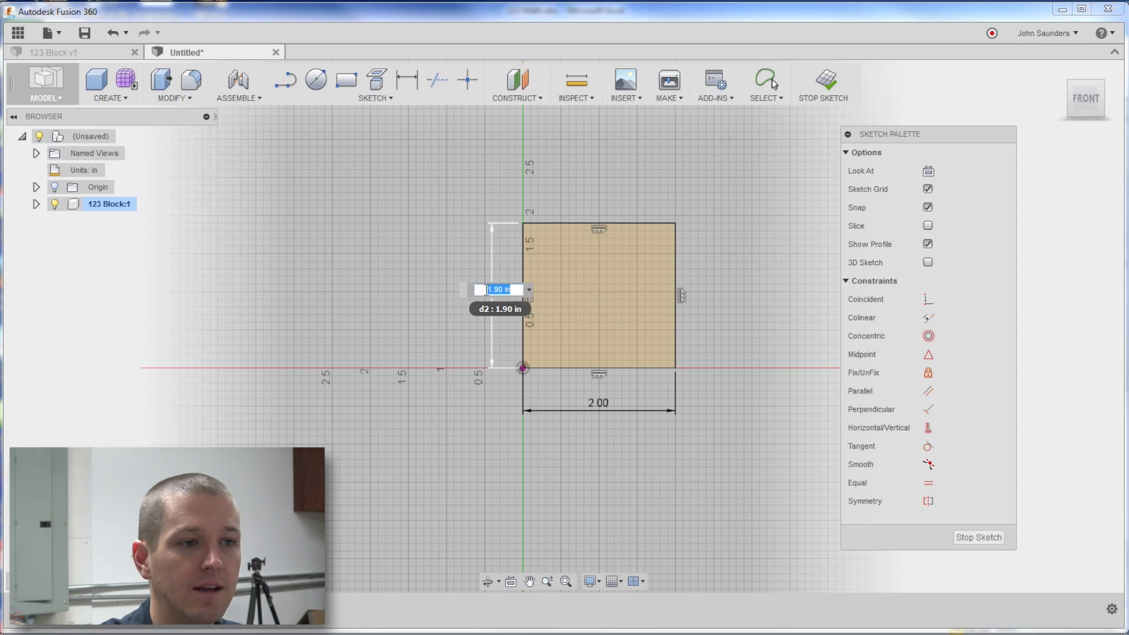
click(598, 406)
text(*1.5)
key(Return)
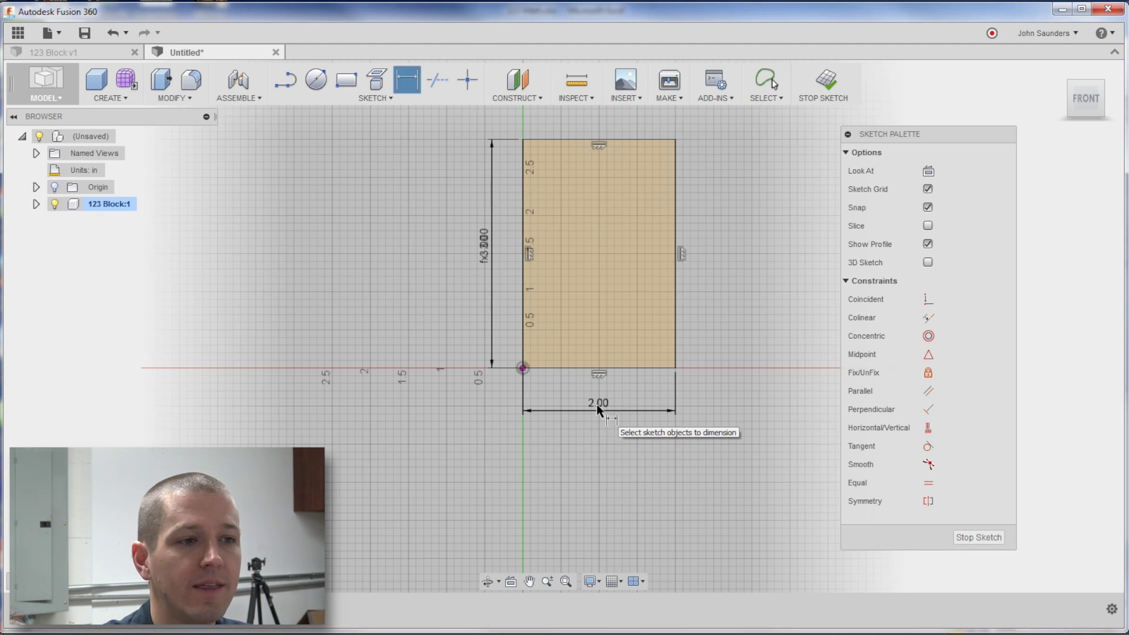
scroll(446, 241, up, 2)
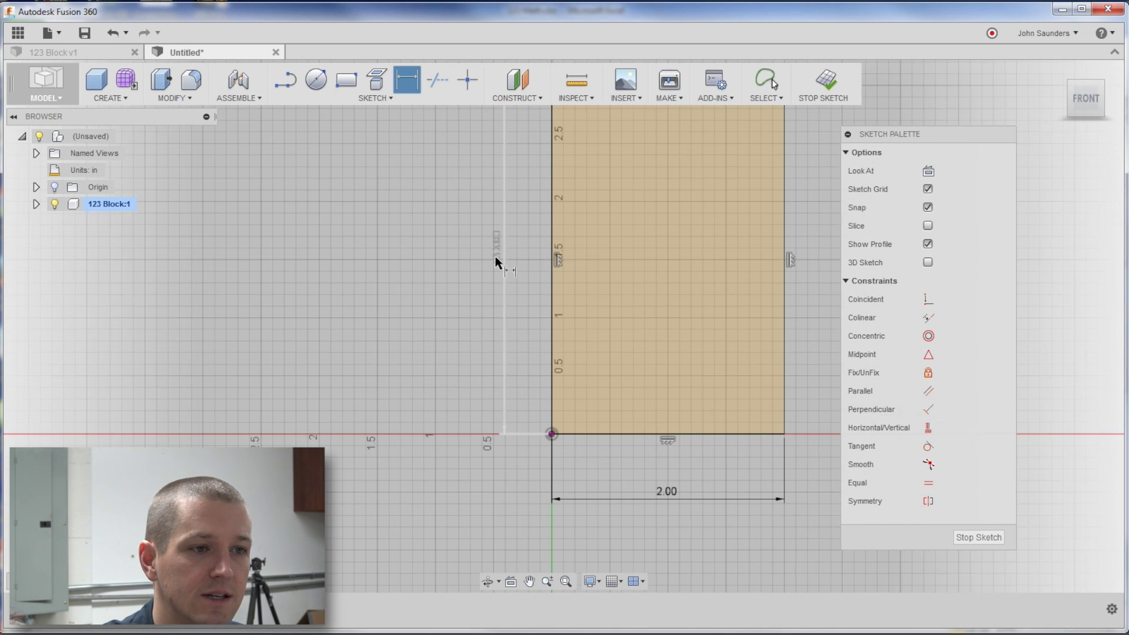
mouse_move(517, 266)
mouse_down()
mouse_move(492, 251)
mouse_move(470, 257)
mouse_up()
scroll(494, 247, down, 2)
middle_drag(516, 238, 436, 276)
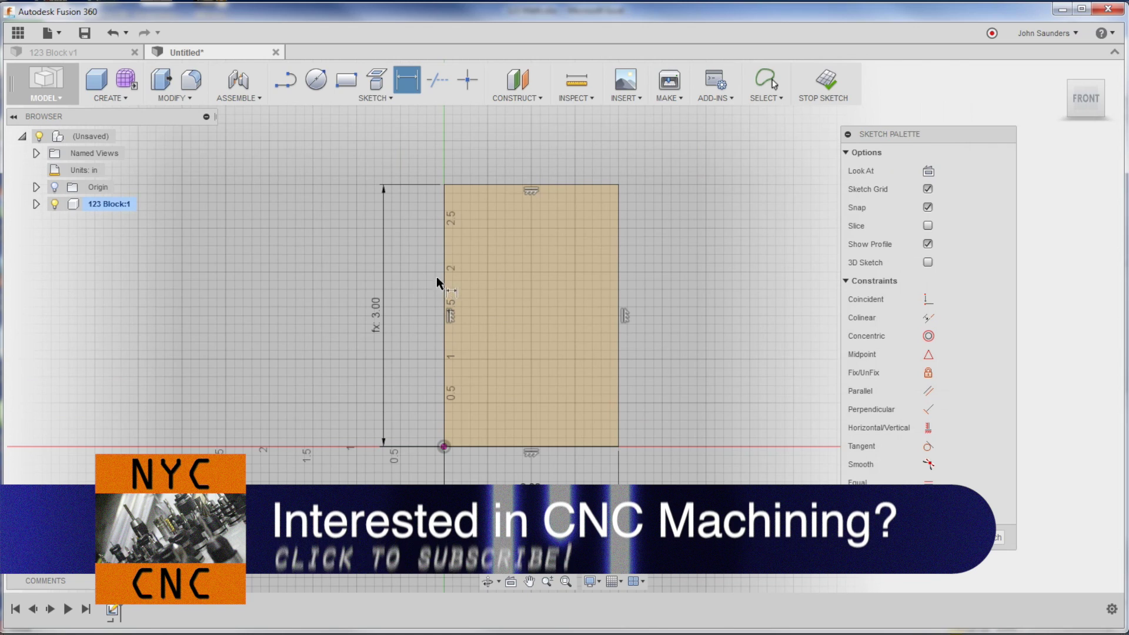
Draw a 0.375 in center-diameter circle near the rectangle's top-left corner.
click(316, 80)
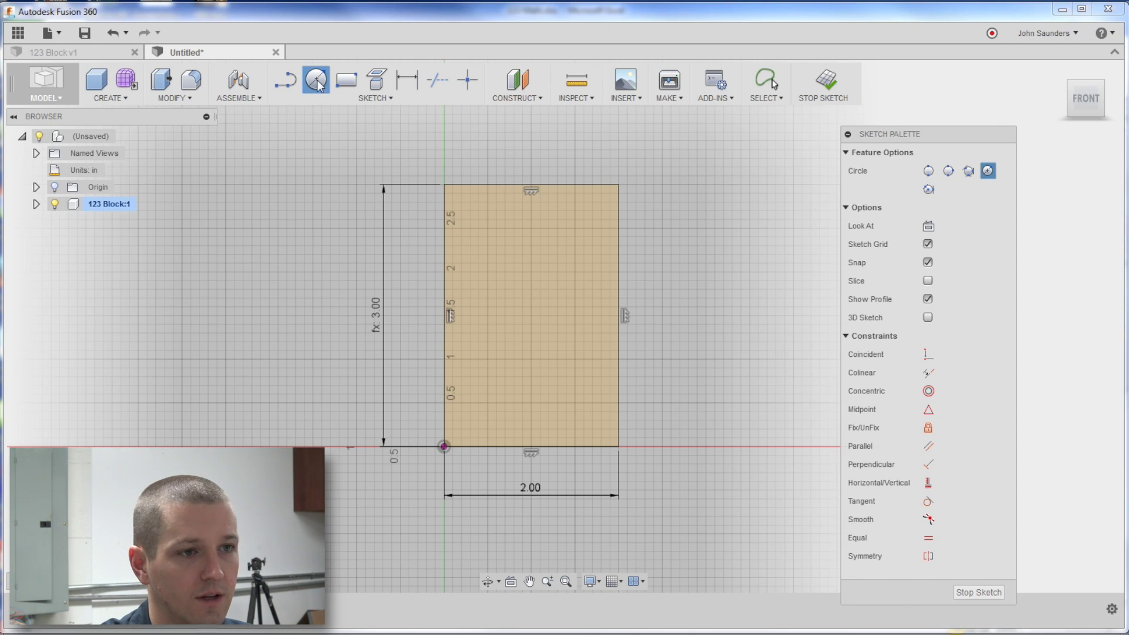
click(496, 229)
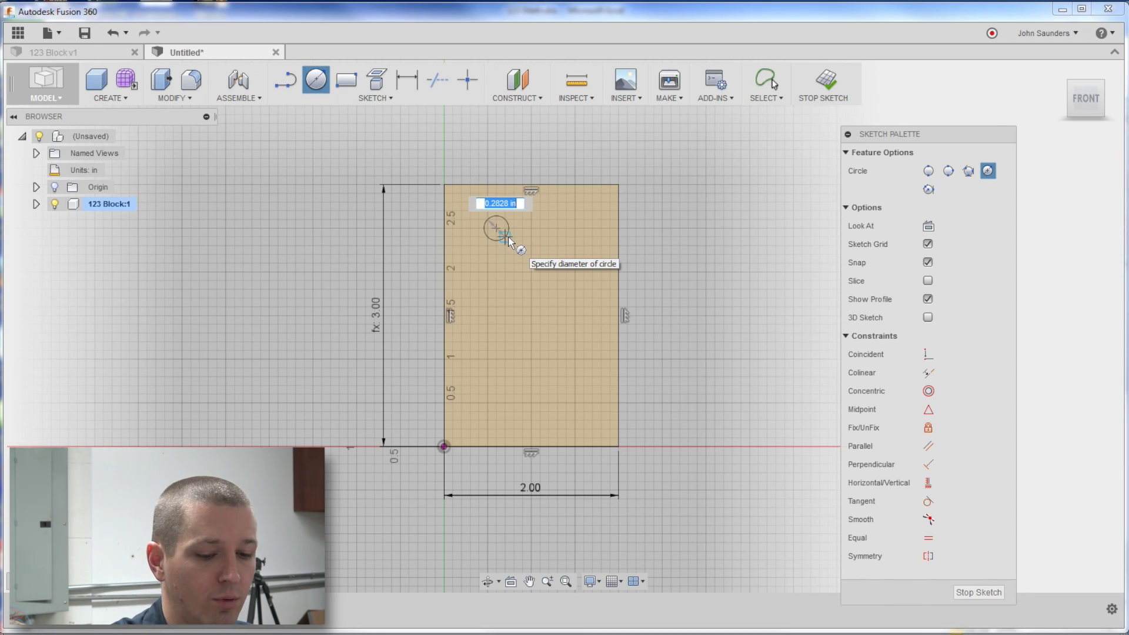
text(375)
key(Return)
key(Escape)
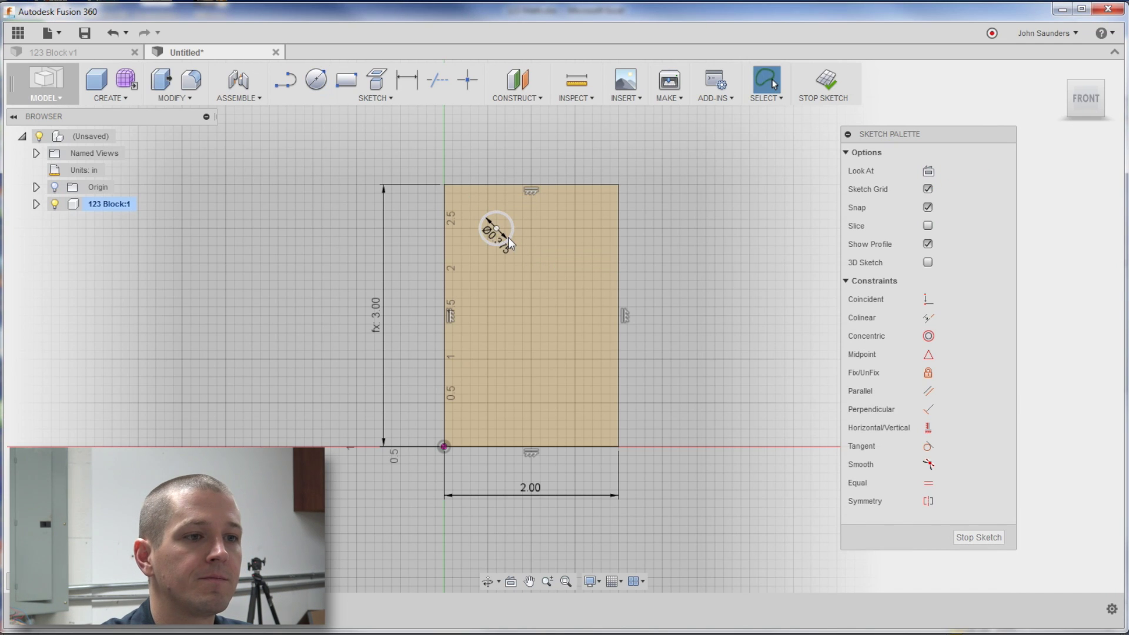
scroll(513, 237, up, 3)
Dimension the circle's centre 0.4063 in from the rectangle's left edge.
key(d)
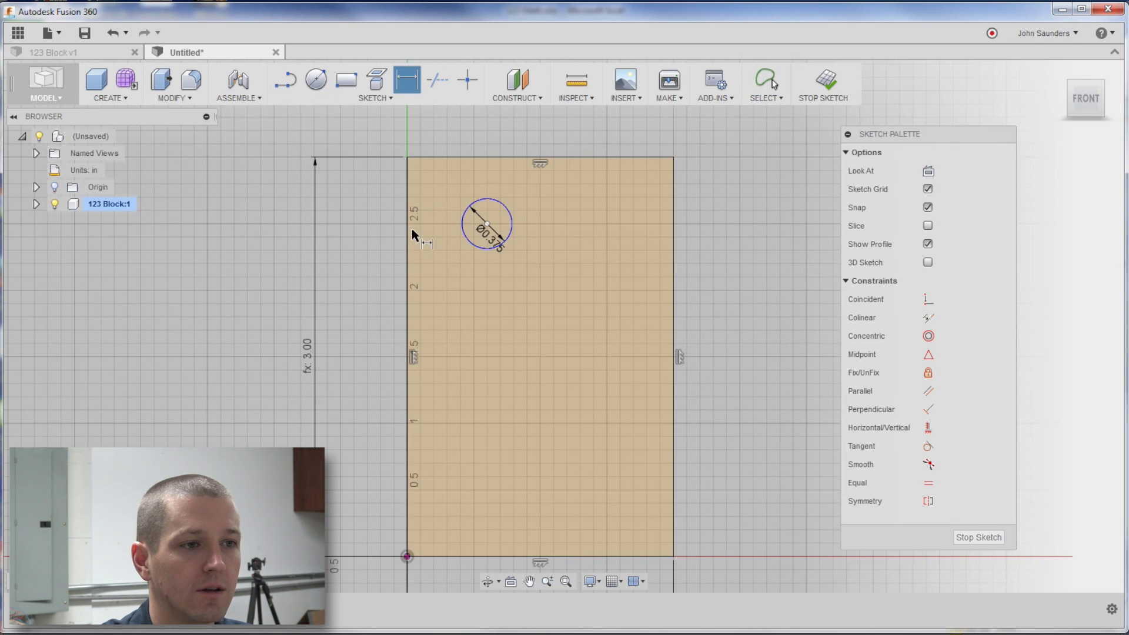
click(410, 231)
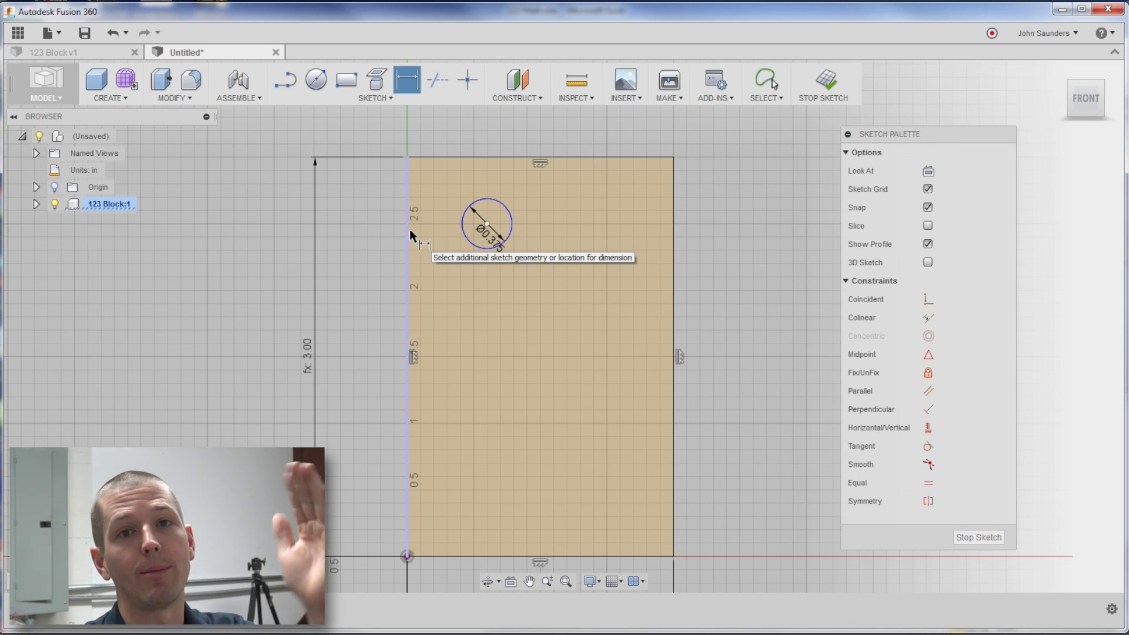
click(486, 224)
scroll(481, 231, down, 3)
click(453, 160)
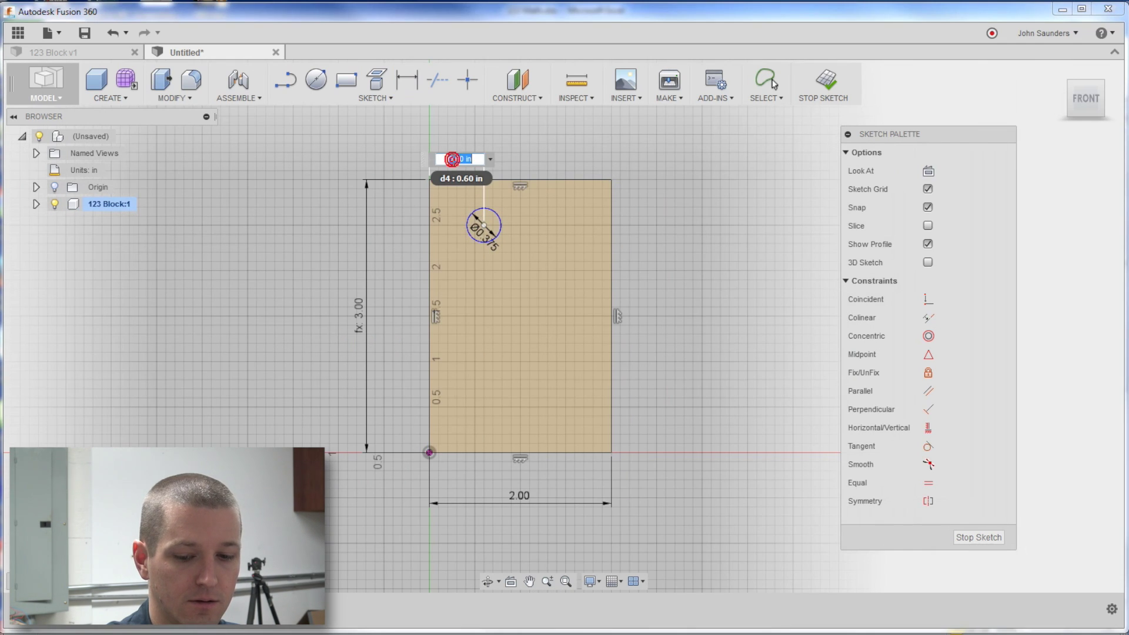
text(.4063)
key(Return)
Dimension the circle 0.375 in below the rectangle's top edge.
key(d)
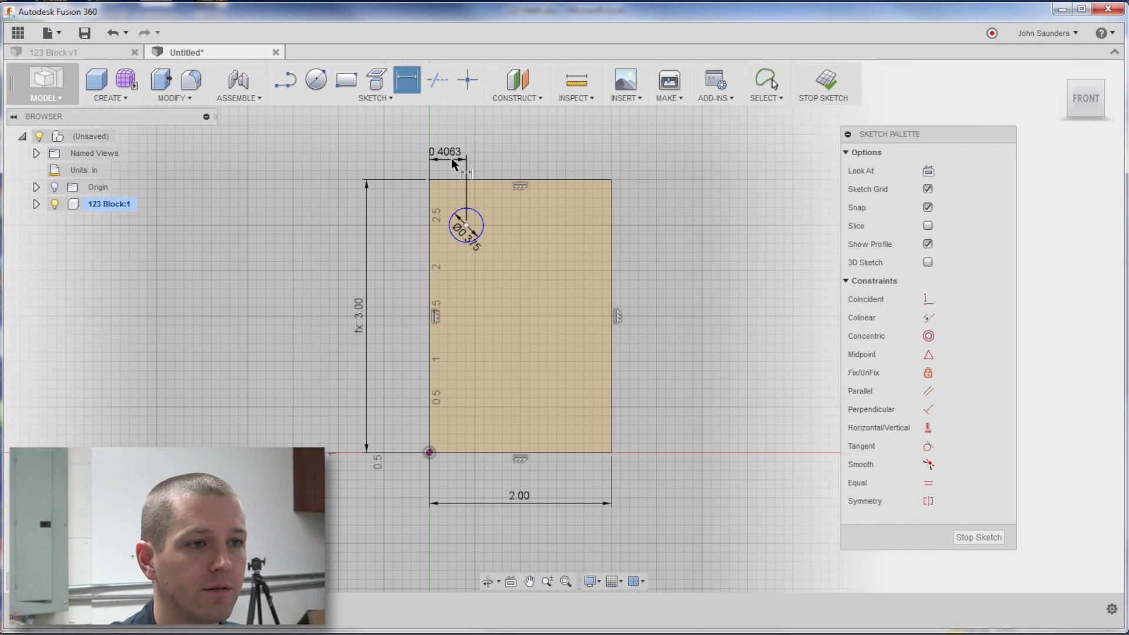
scroll(451, 174, up, 2)
click(449, 232)
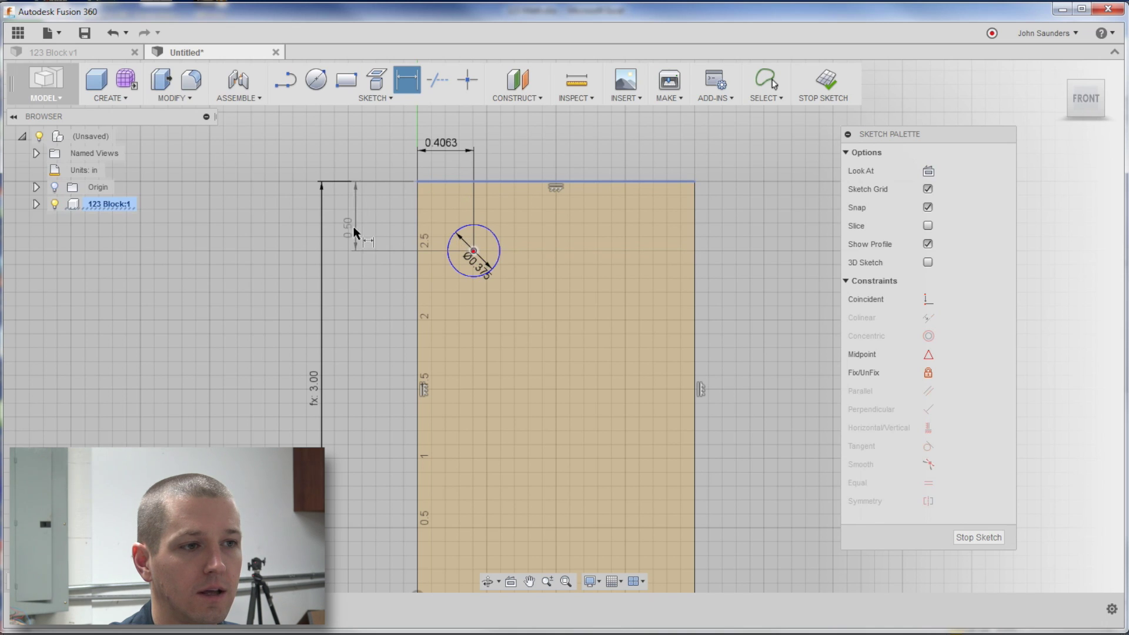
click(287, 225)
key(BackSpace)
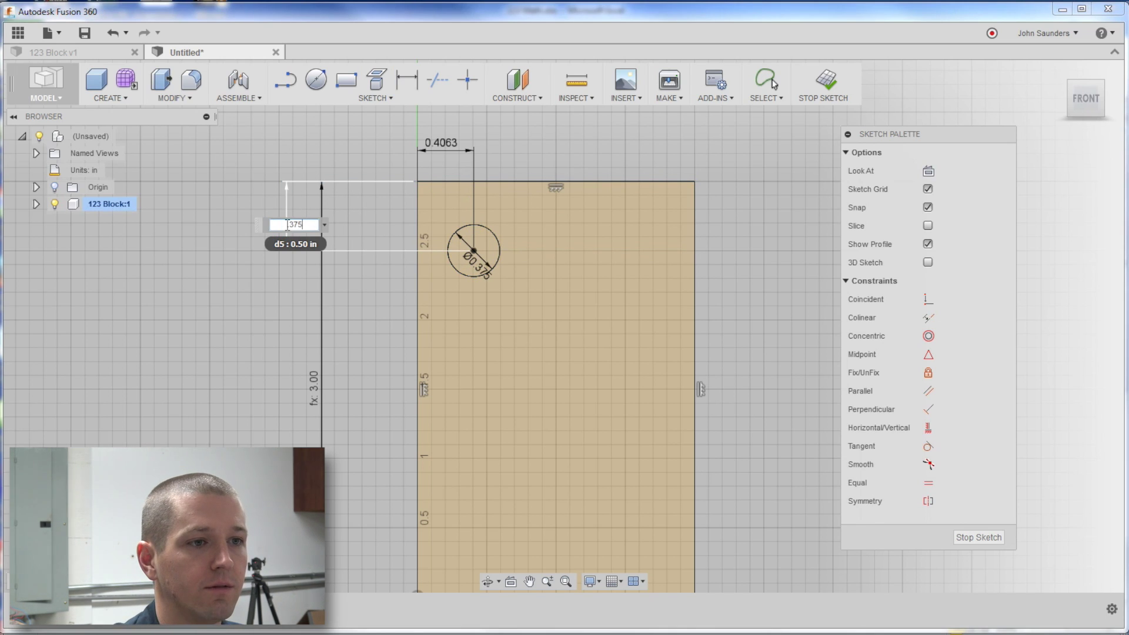
text(.375)
key(Return)
scroll(278, 225, down, 3)
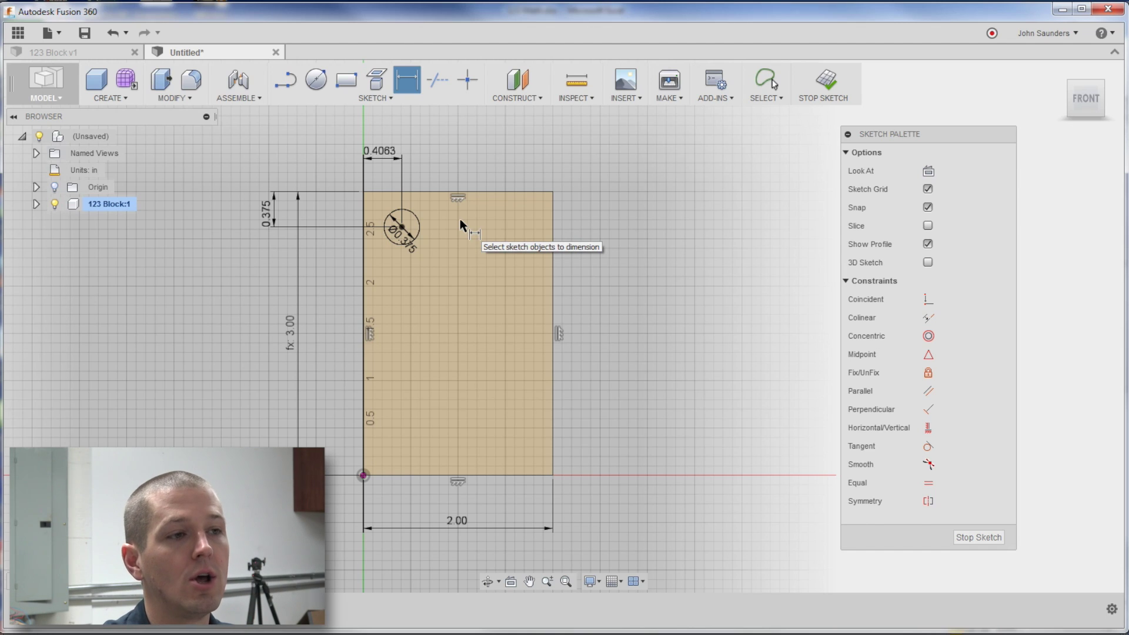
click(384, 99)
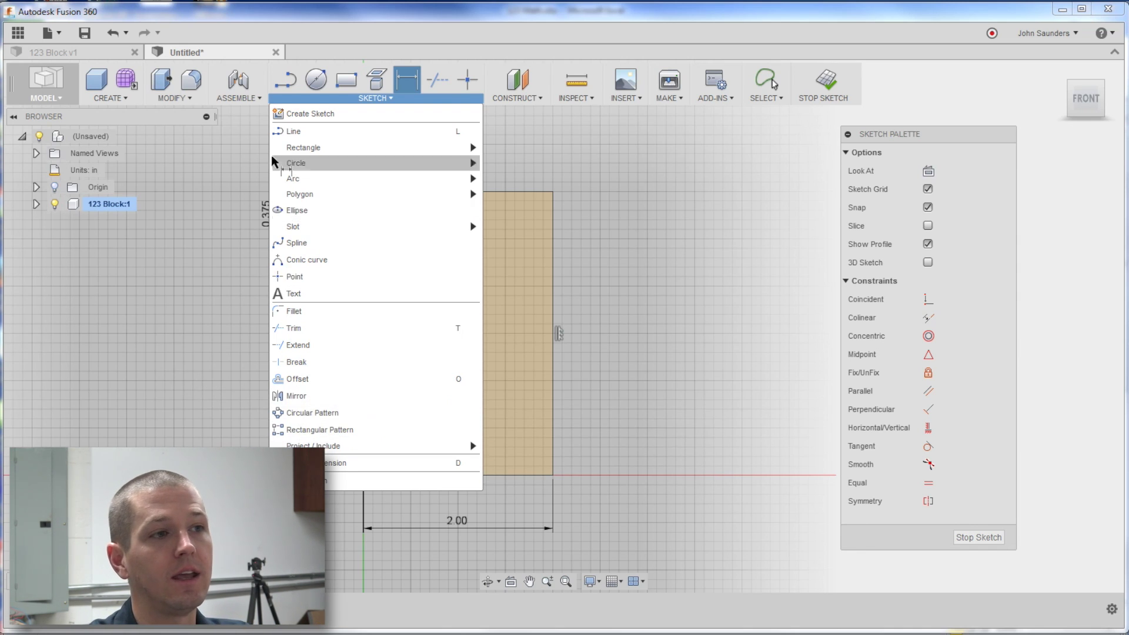
Finish the sketch and extrude the rectangle profile to a depth of d1/2.
click(127, 99)
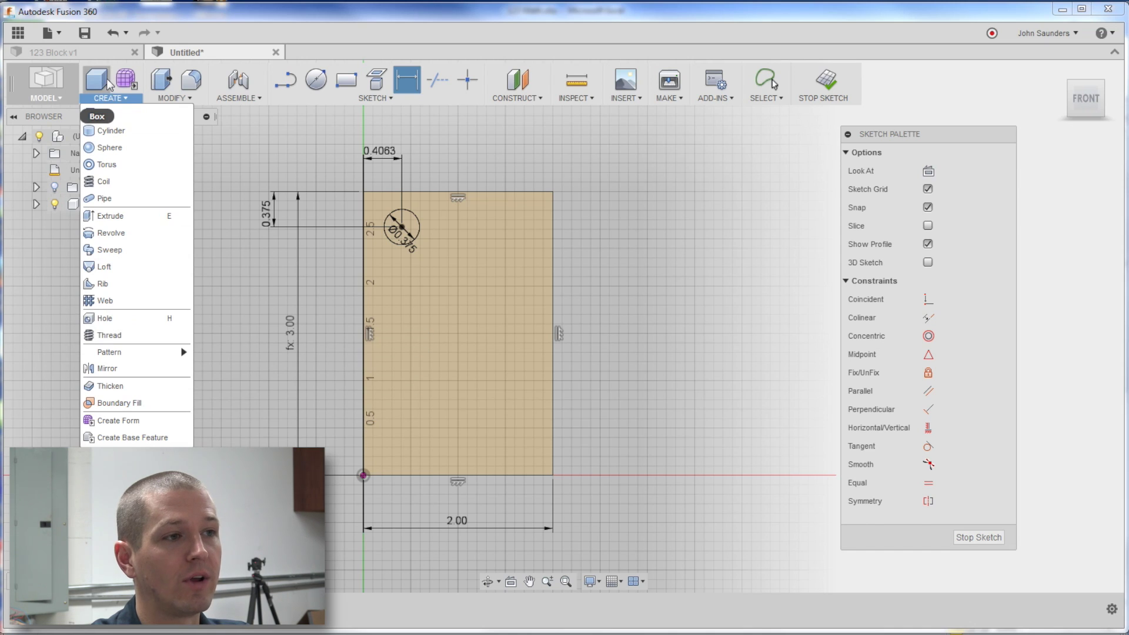
click(374, 98)
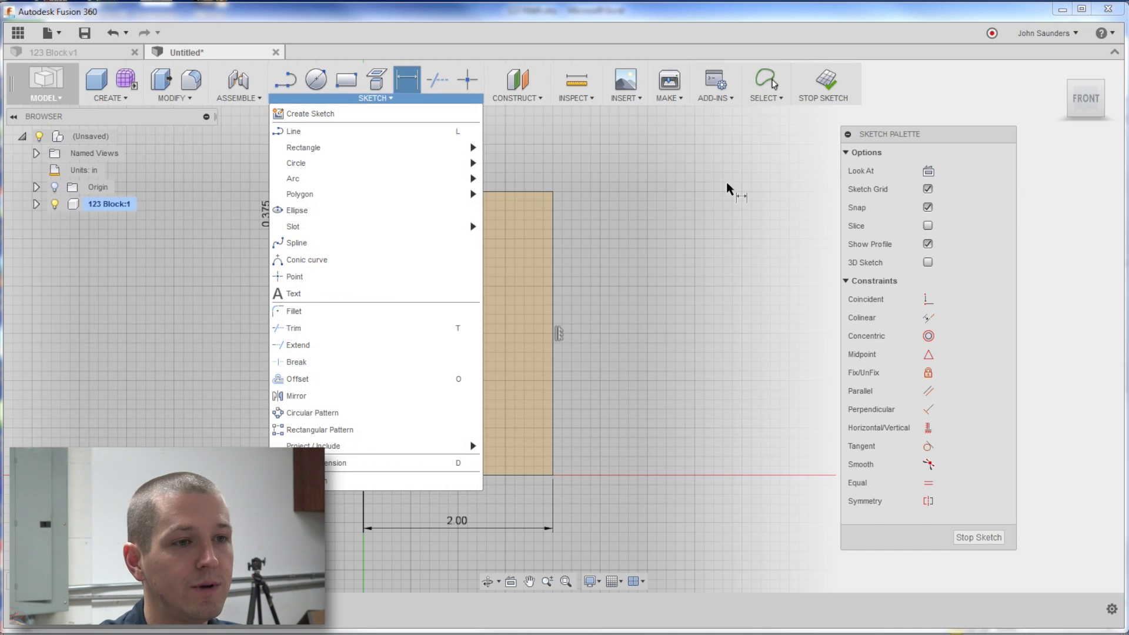
mouse_move(679, 238)
shift+middle_down()
mouse_move(665, 222)
mouse_move(647, 227)
shift+middle_up()
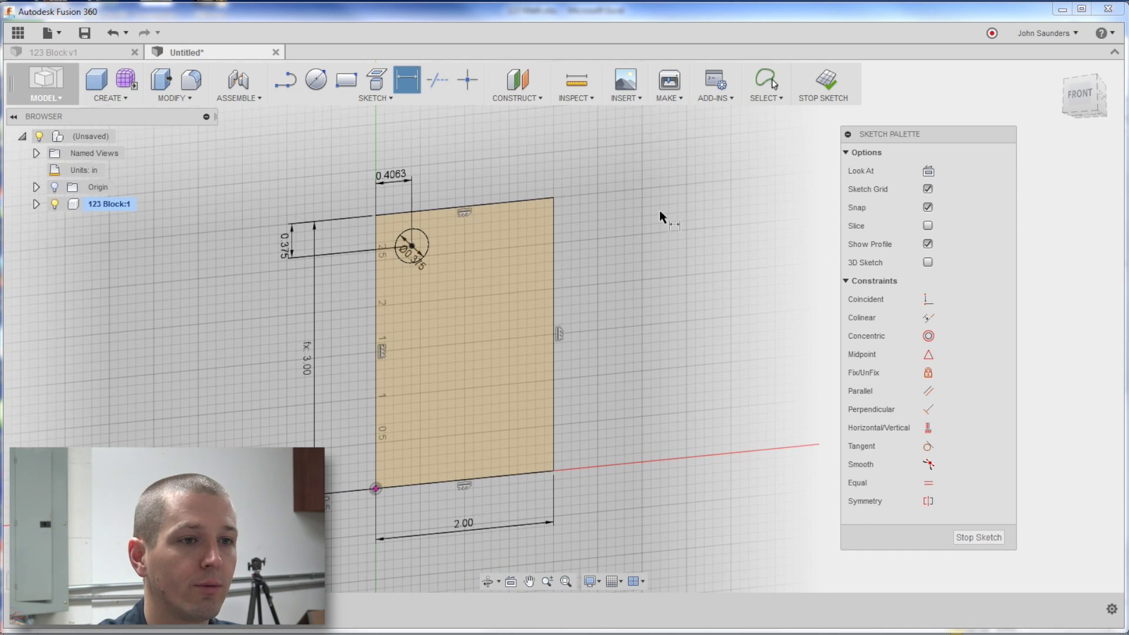
key(q)
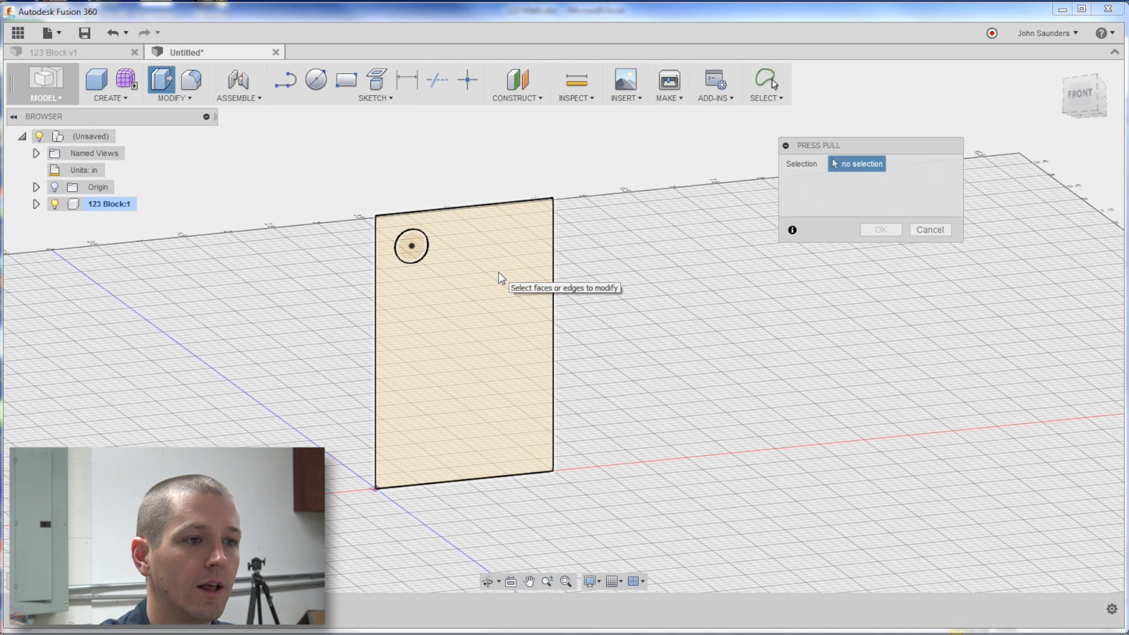
click(465, 311)
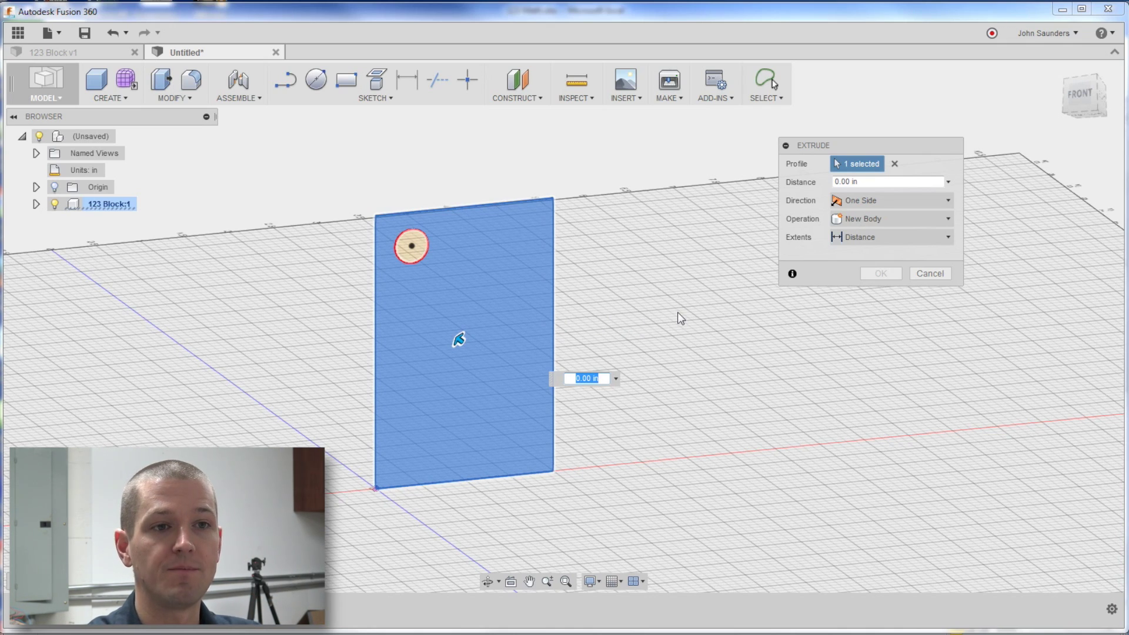
click(616, 378)
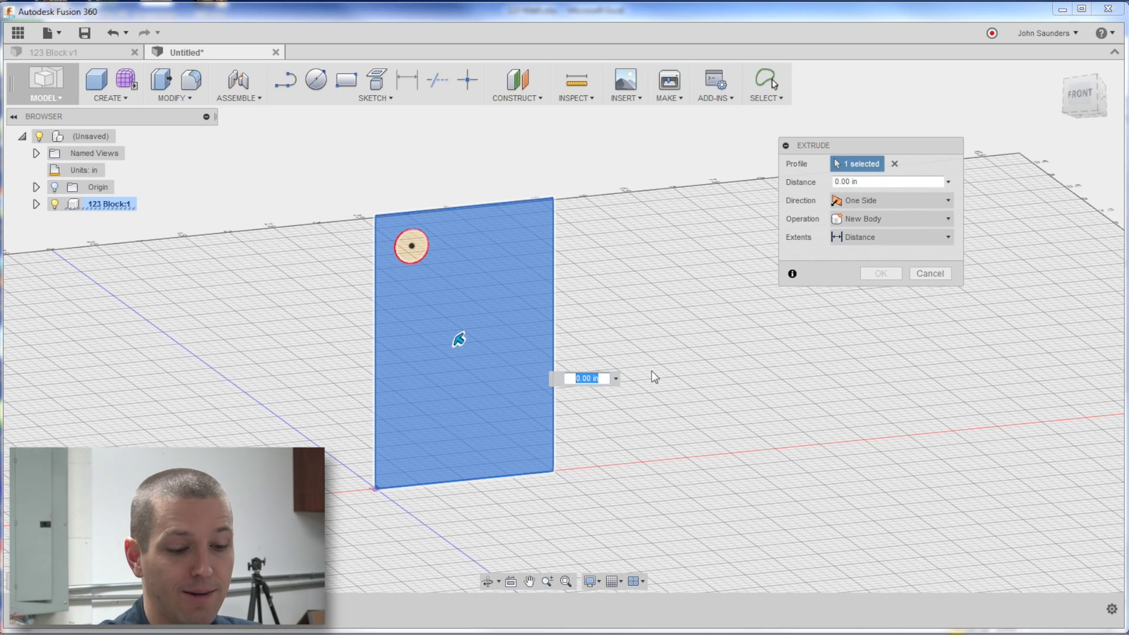
text(D1)
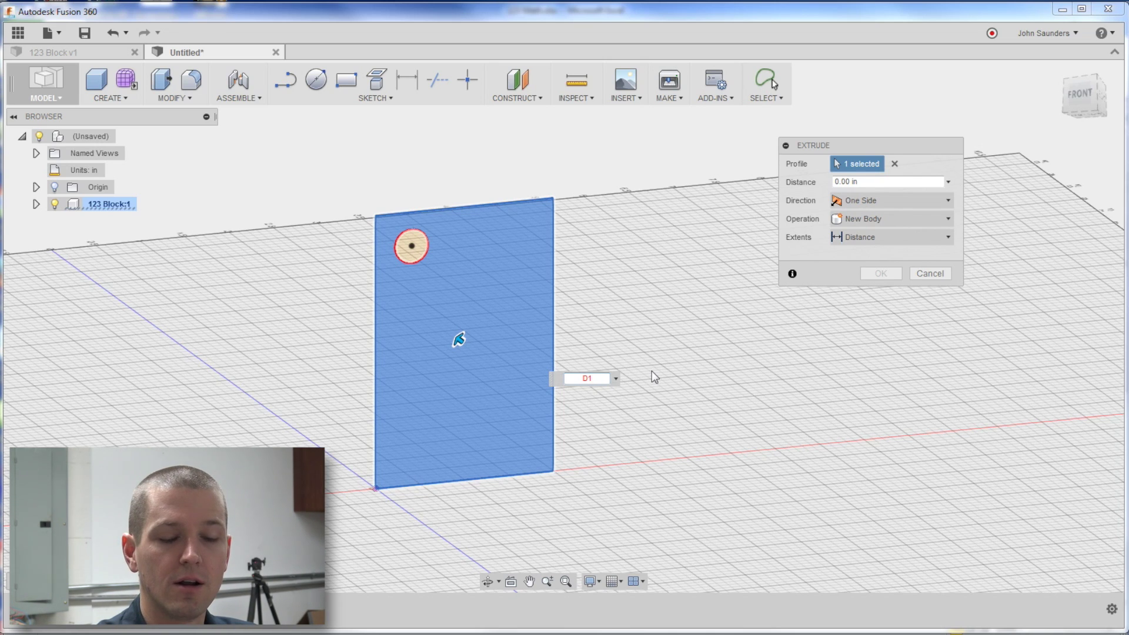
text(/2)
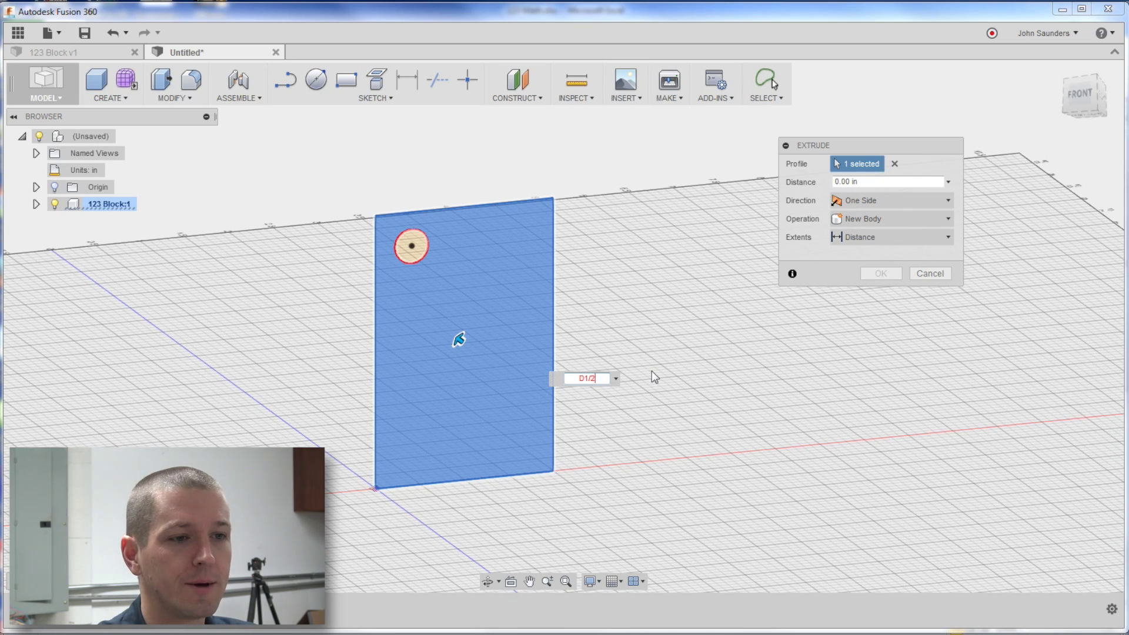
key(BackSpace)
key(BackSpace)
key(BackSpace)
key(BackSpace)
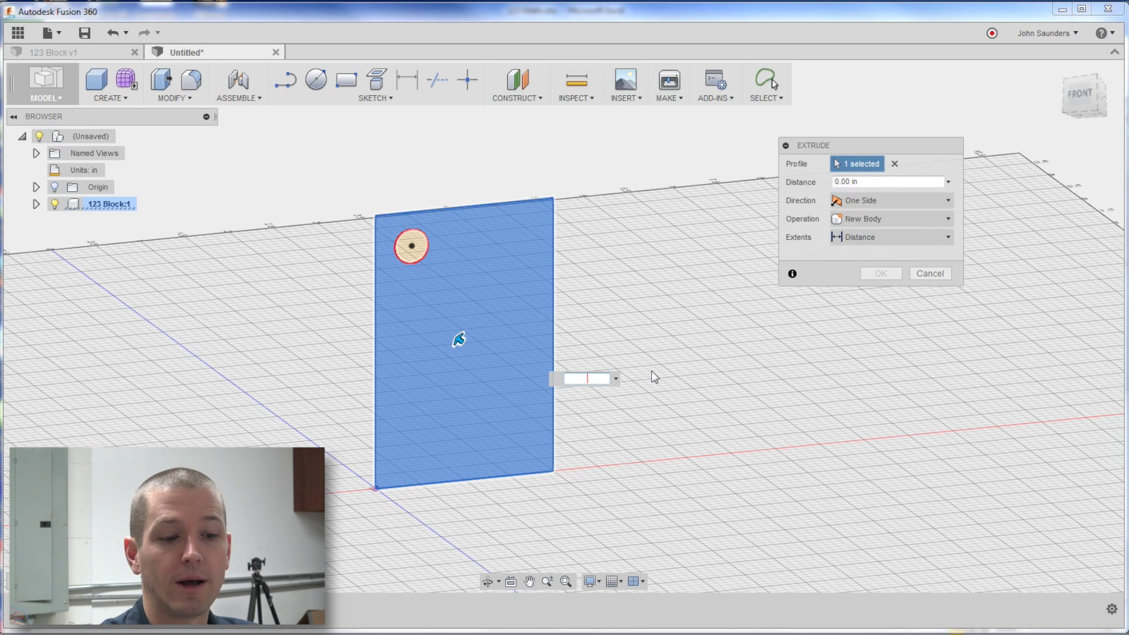
text(d1/2)
key(Return)
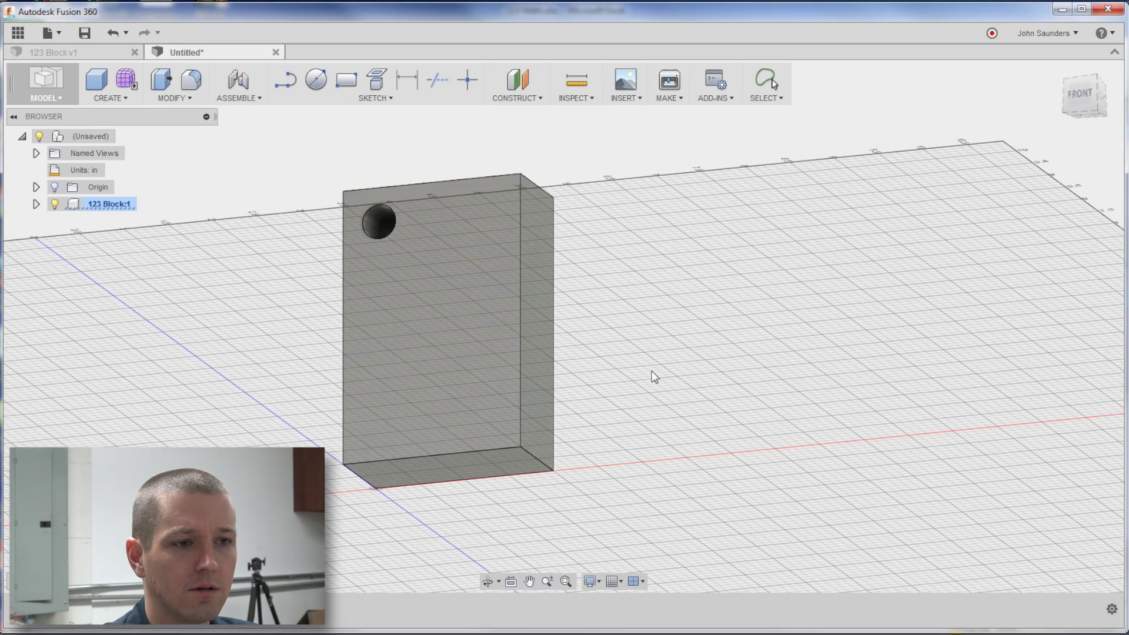
Reopen the block's sketch, finish it, and confirm the edited extrude feature.
shift+middle_drag(652, 371, 594, 345)
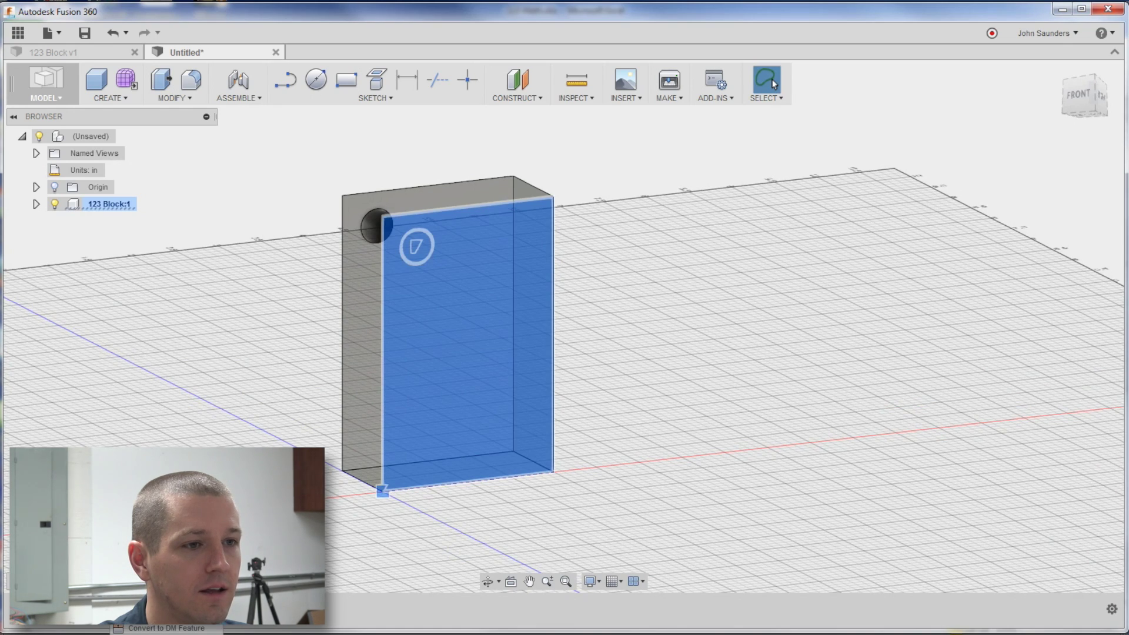
double_click(117, 624)
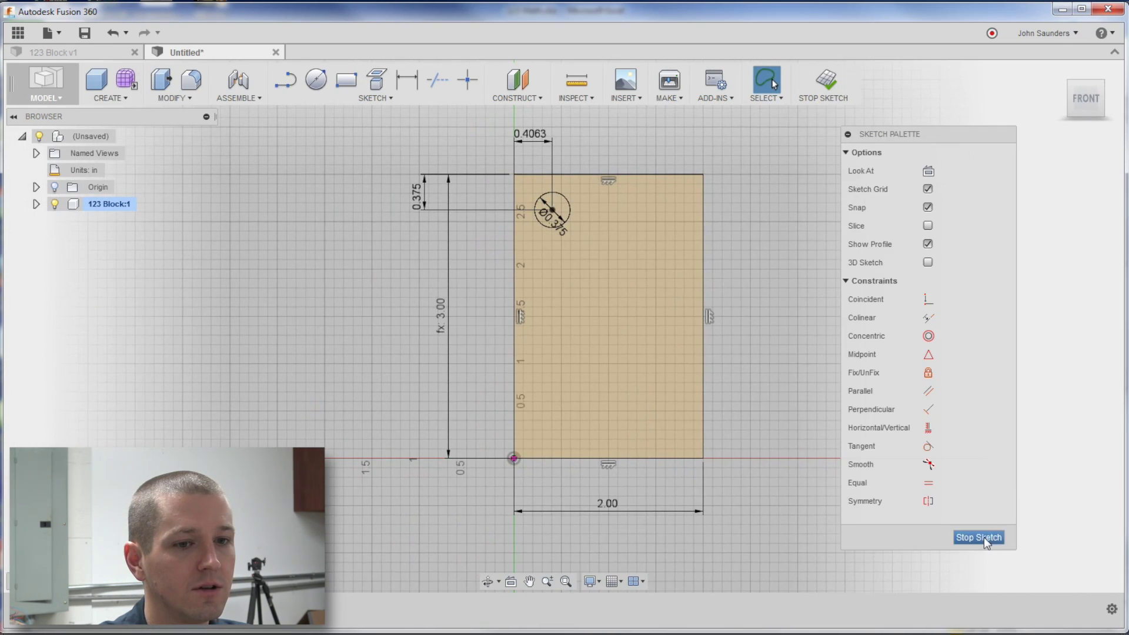
click(982, 544)
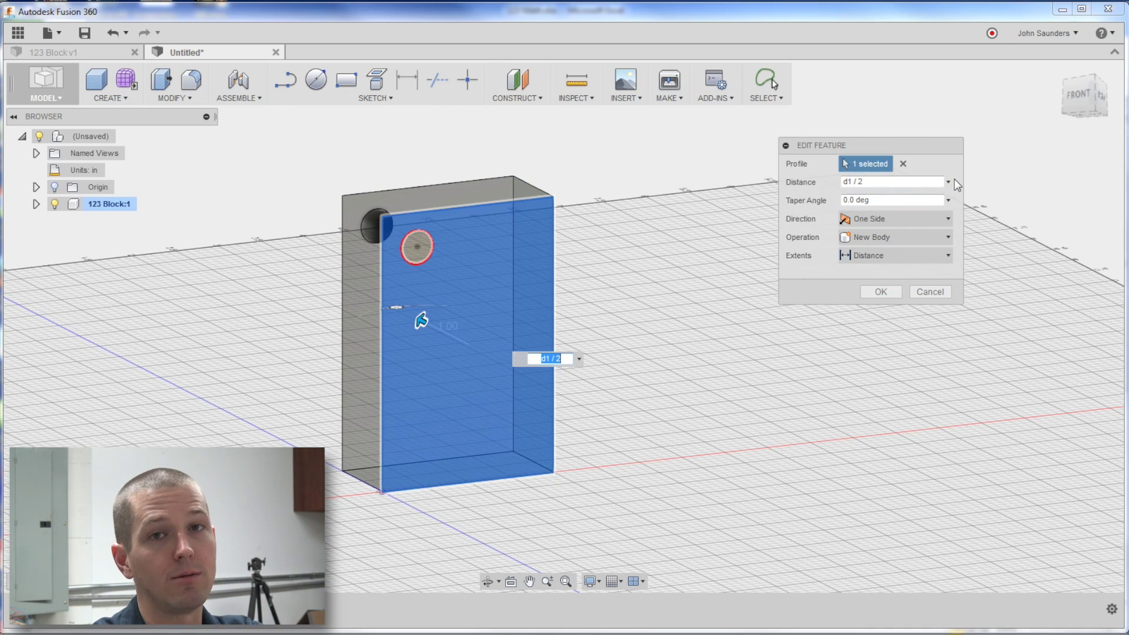
click(864, 288)
click(885, 297)
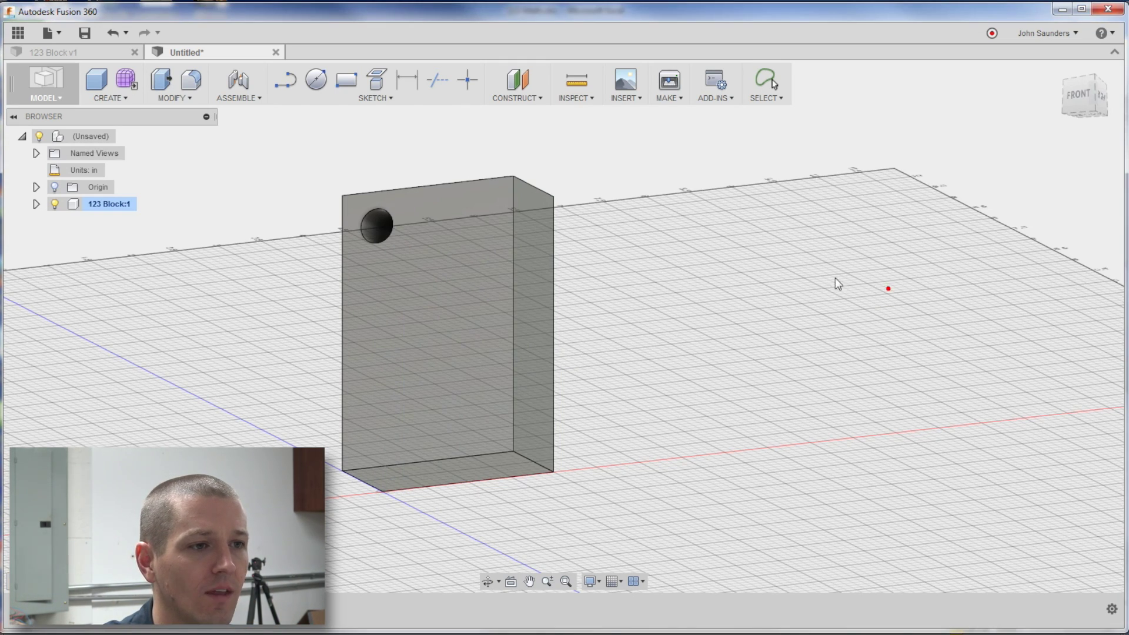
View the block from the FRONT and open the Create > Pattern options.
click(1089, 94)
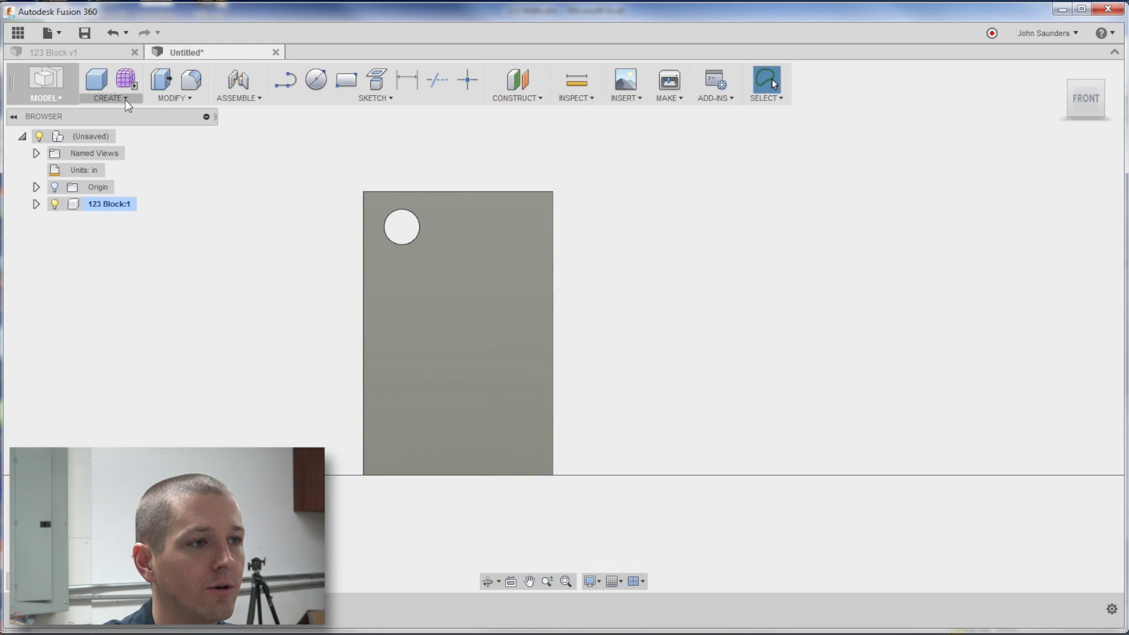
click(109, 97)
mouse_move(126, 353)
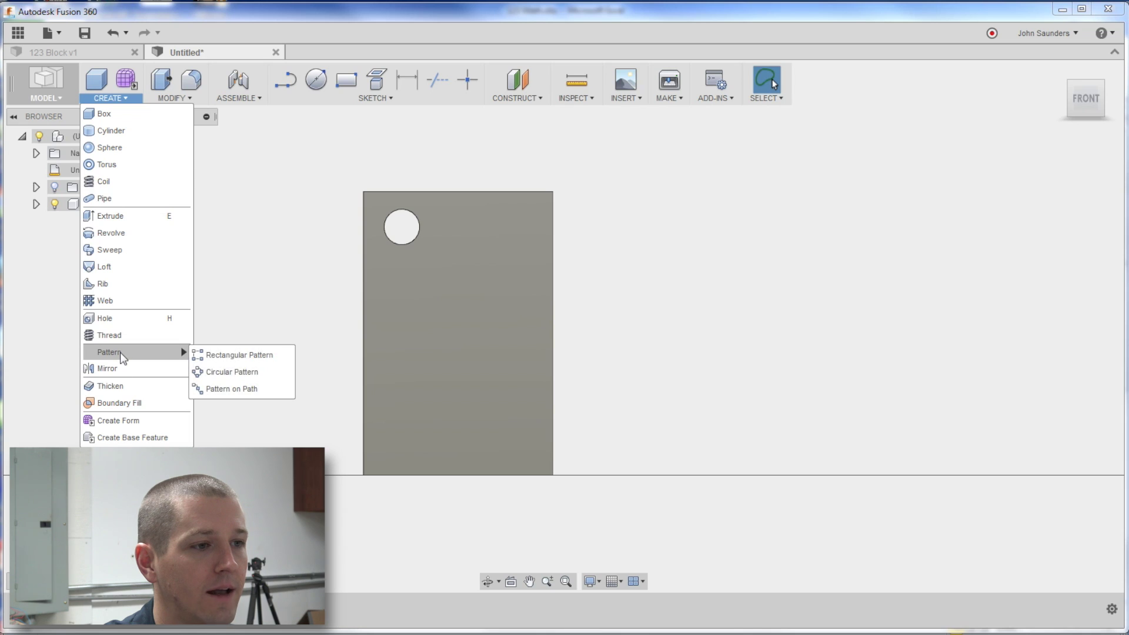
Pattern the hole feature with the block's top edge and right edge as the two directions.
click(254, 363)
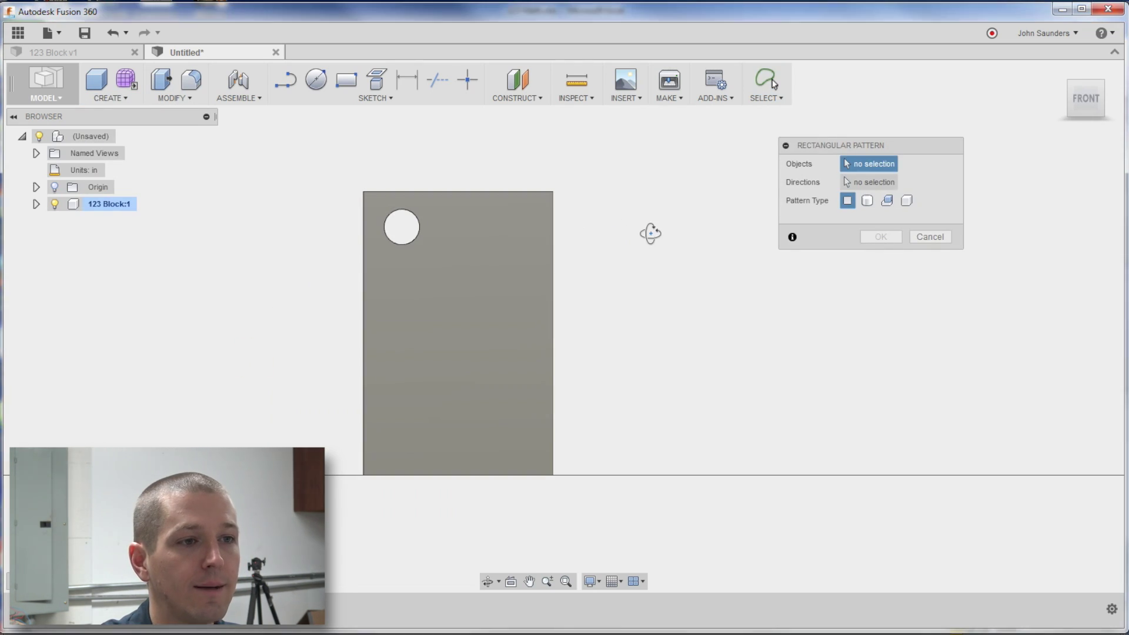
shift+middle_drag(650, 231, 645, 216)
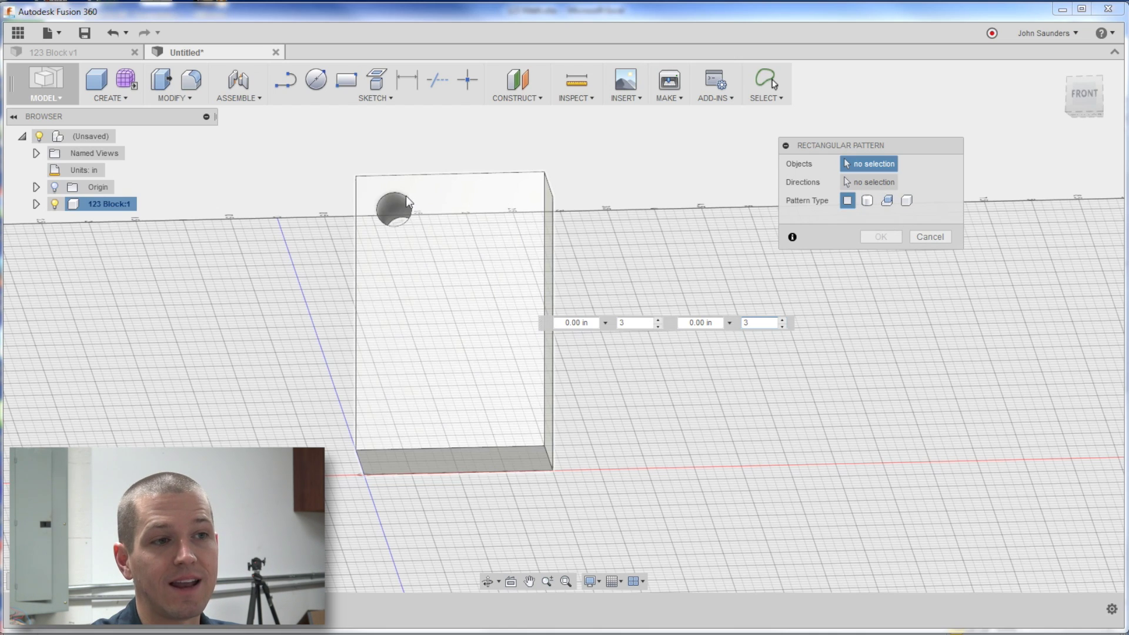
scroll(647, 241, down, 1)
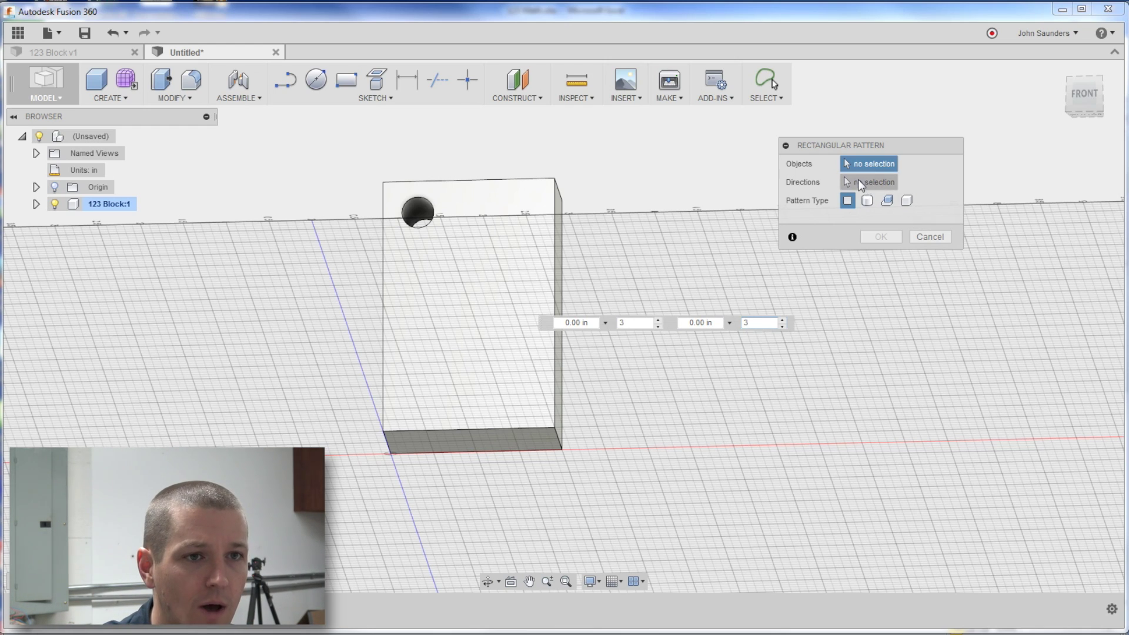
scroll(422, 210, up, 2)
click(423, 210)
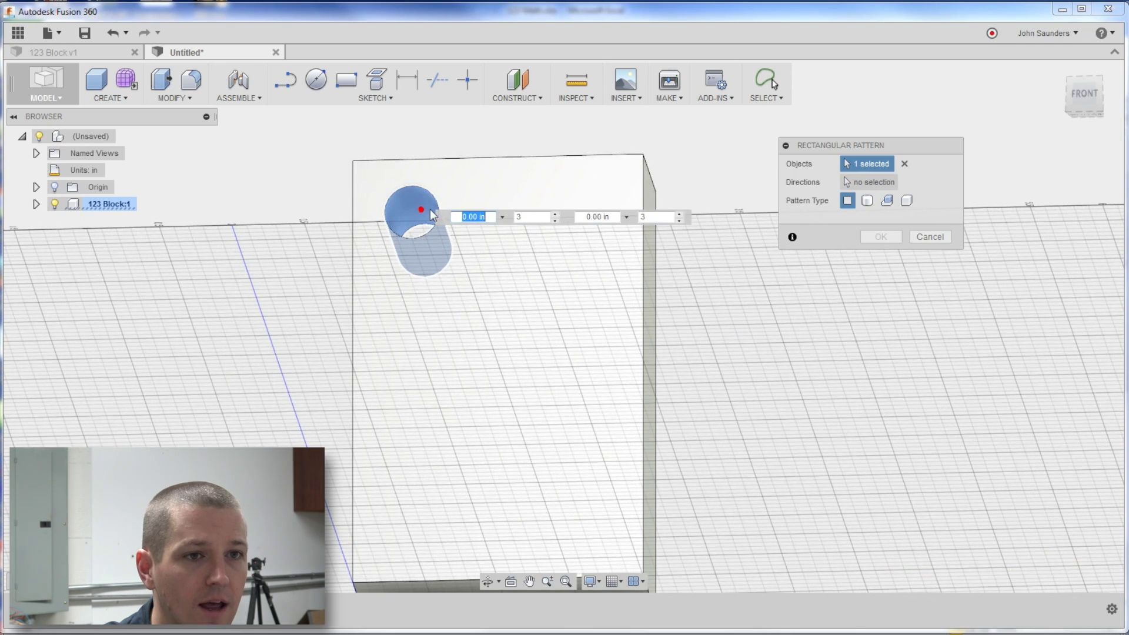
click(864, 183)
click(577, 157)
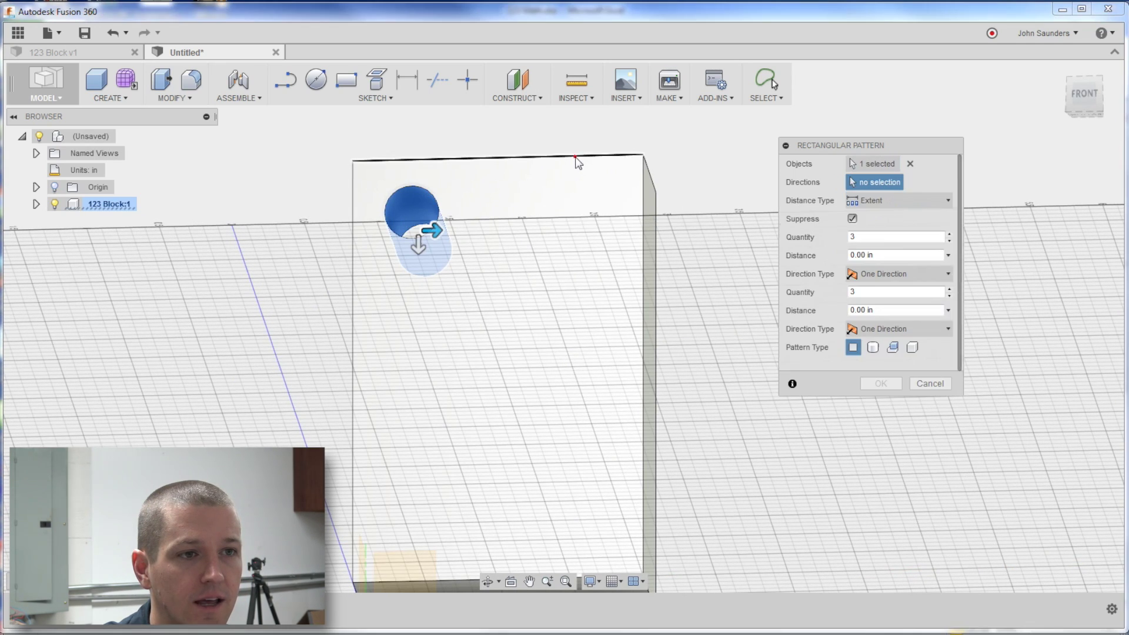
click(642, 178)
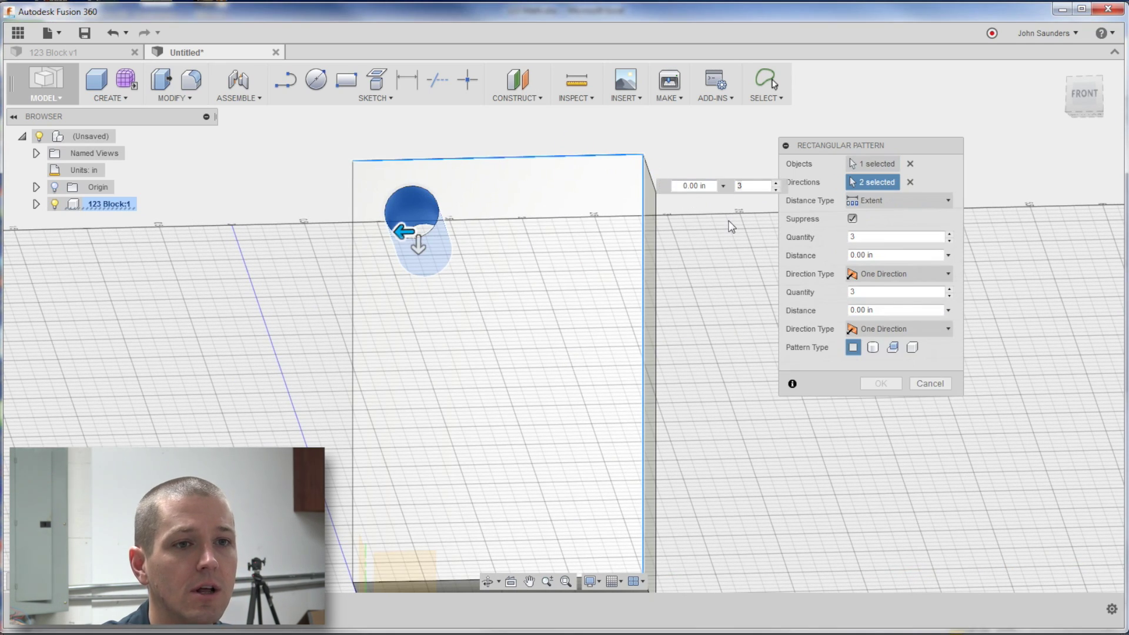
shift+middle_drag(642, 179, 738, 230)
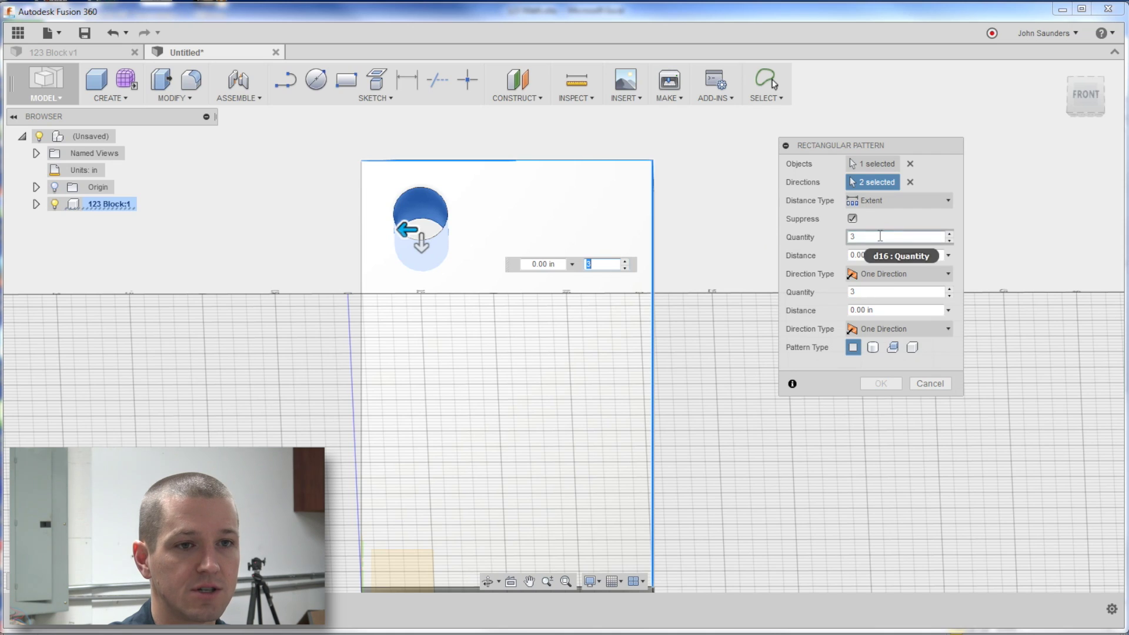
Use Spacing distances of -0.59375 in and 0.5625 in for quantities 3 and 5.
click(877, 203)
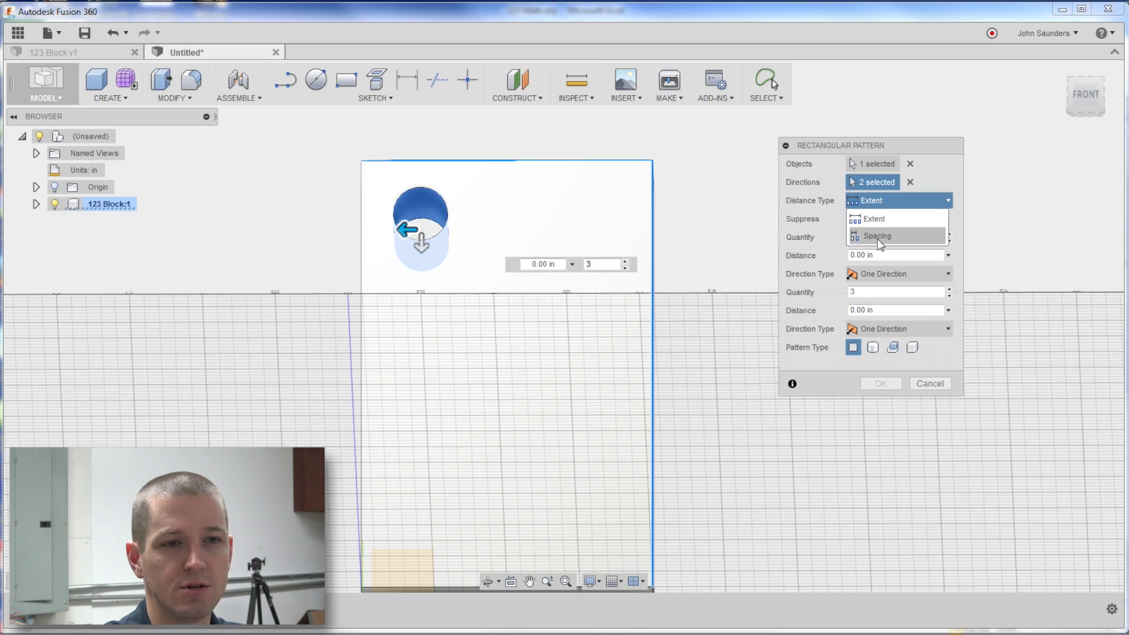
click(883, 237)
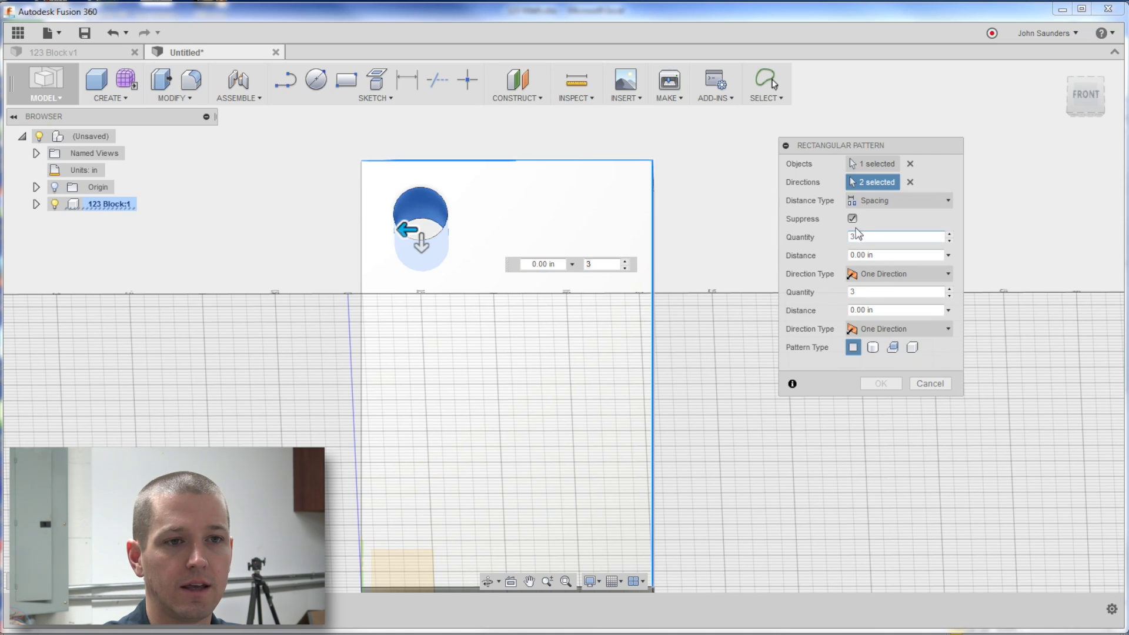
click(886, 251)
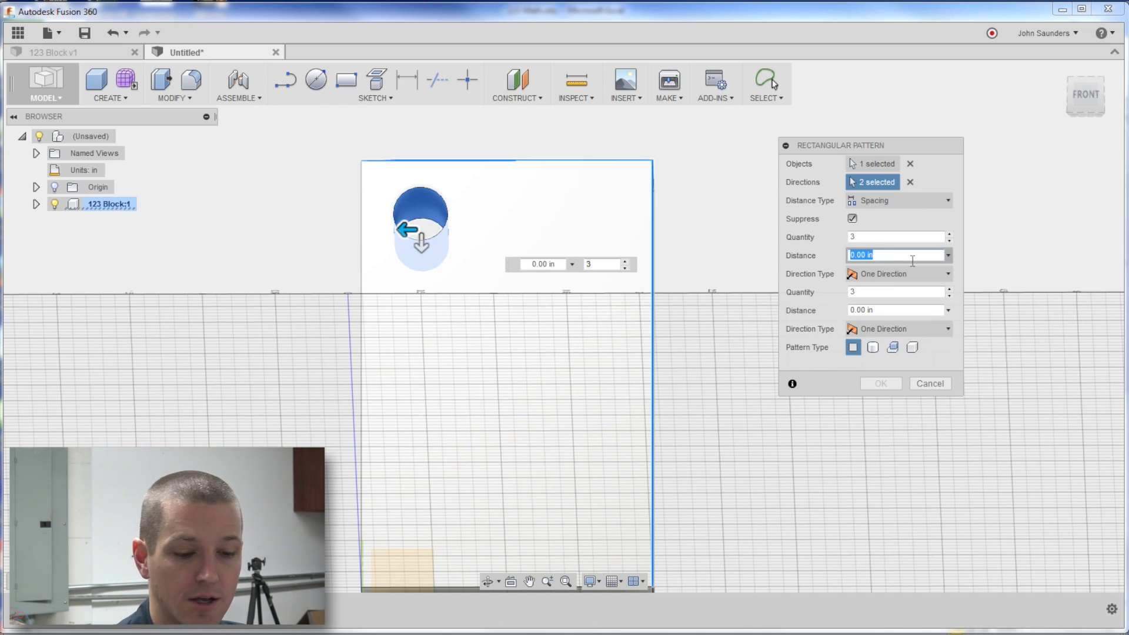
text(-.59375)
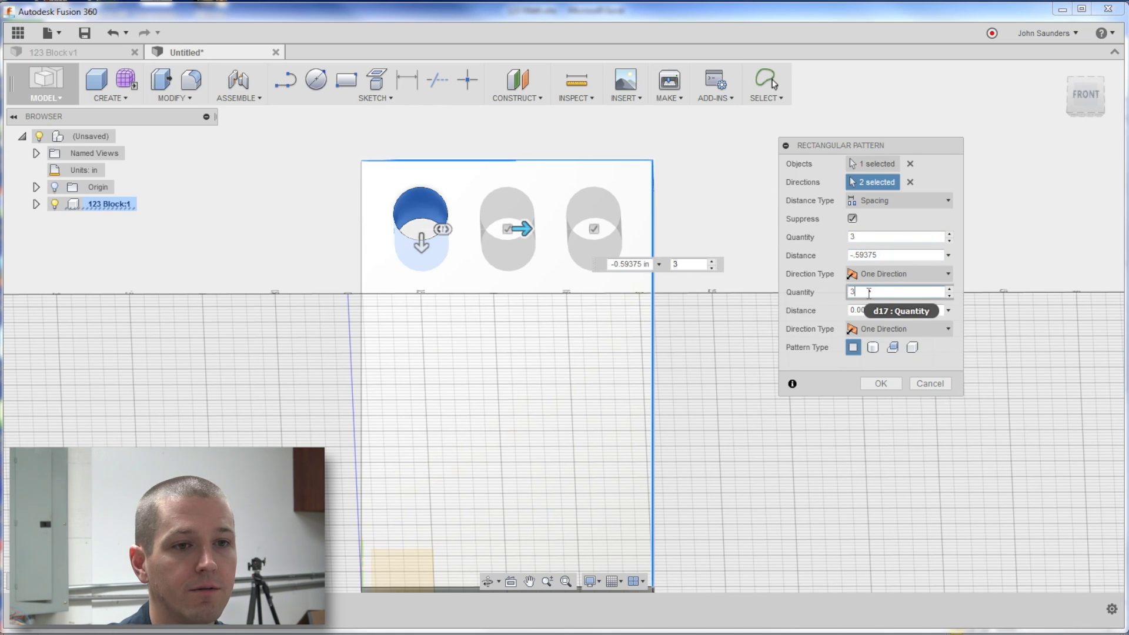
double_click(870, 290)
key(Tab)
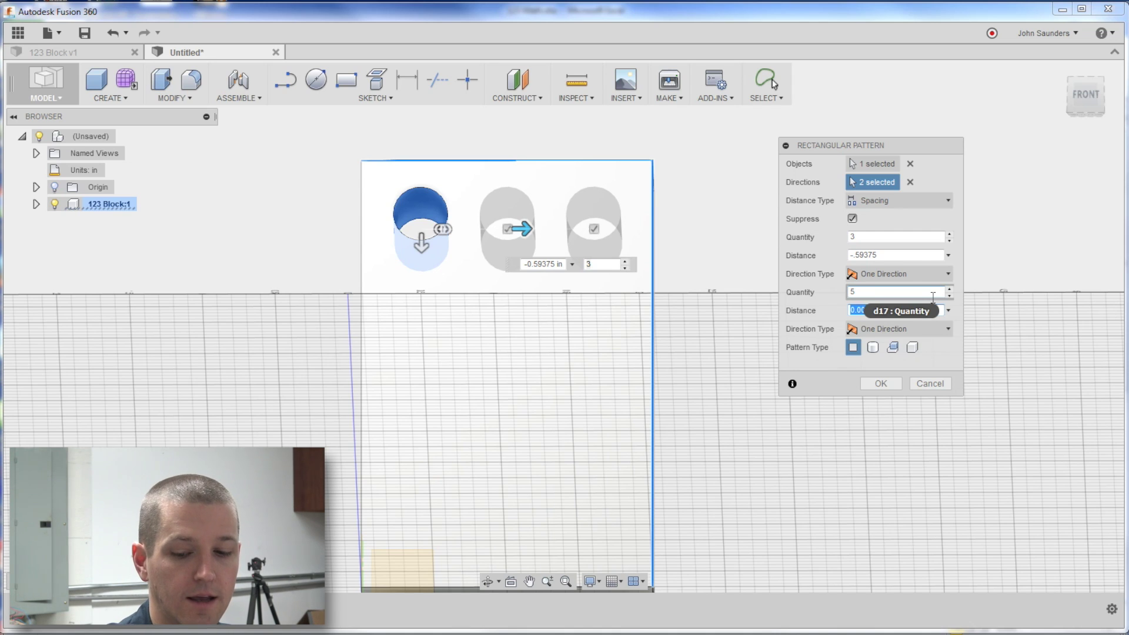
text(.5625)
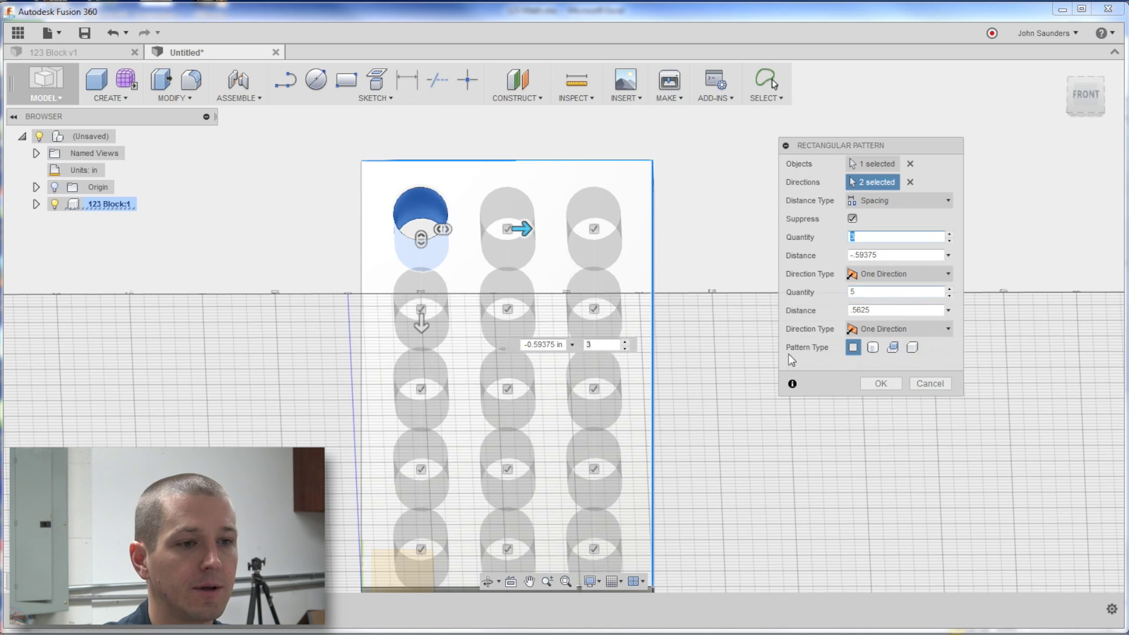
Restore the skipped middle hole in row three and confirm the 15-hole pattern.
middle_drag(728, 286, 713, 227)
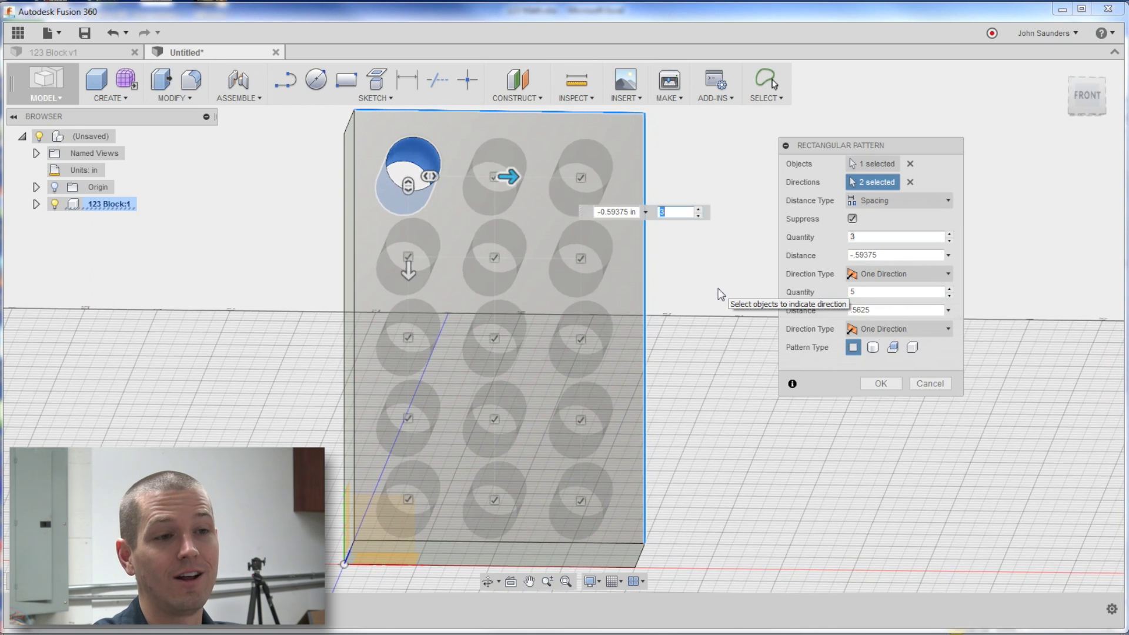
click(495, 339)
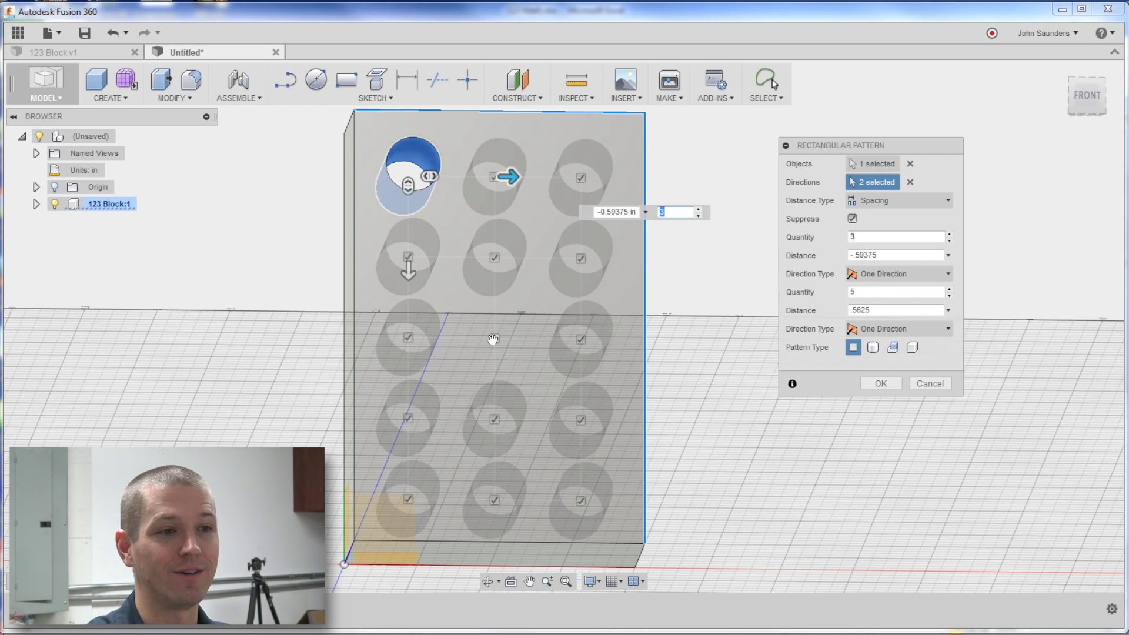
click(495, 339)
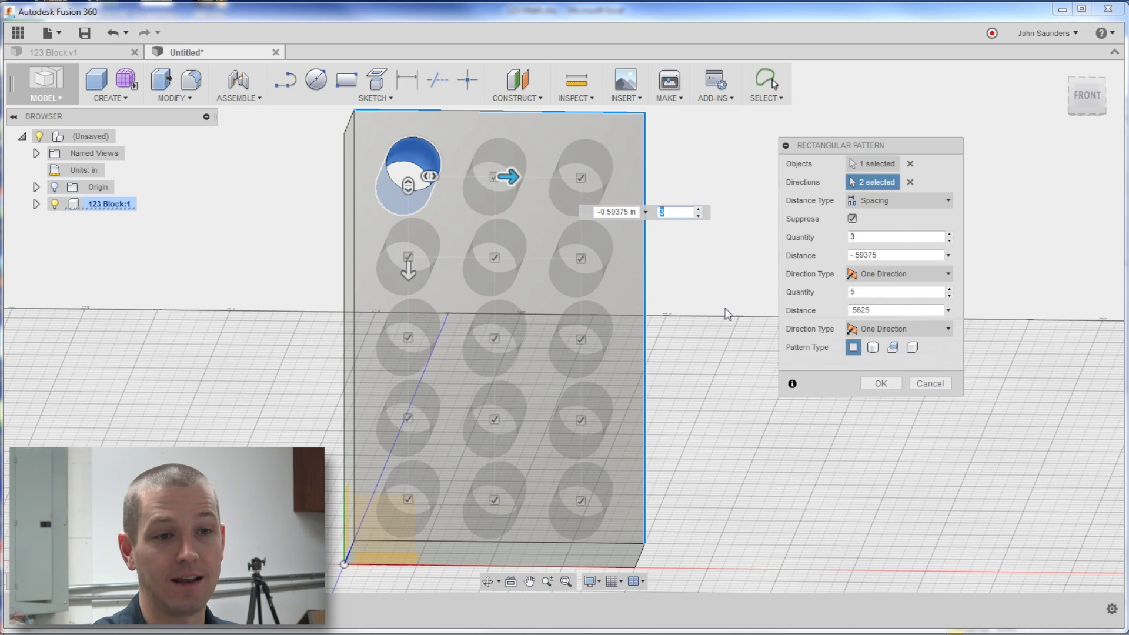
click(880, 383)
Chamfer eight outer edges of the block with an equal 0.02 in distance.
mouse_move(801, 353)
shift+middle_down()
mouse_move(789, 275)
mouse_move(792, 348)
shift+middle_up()
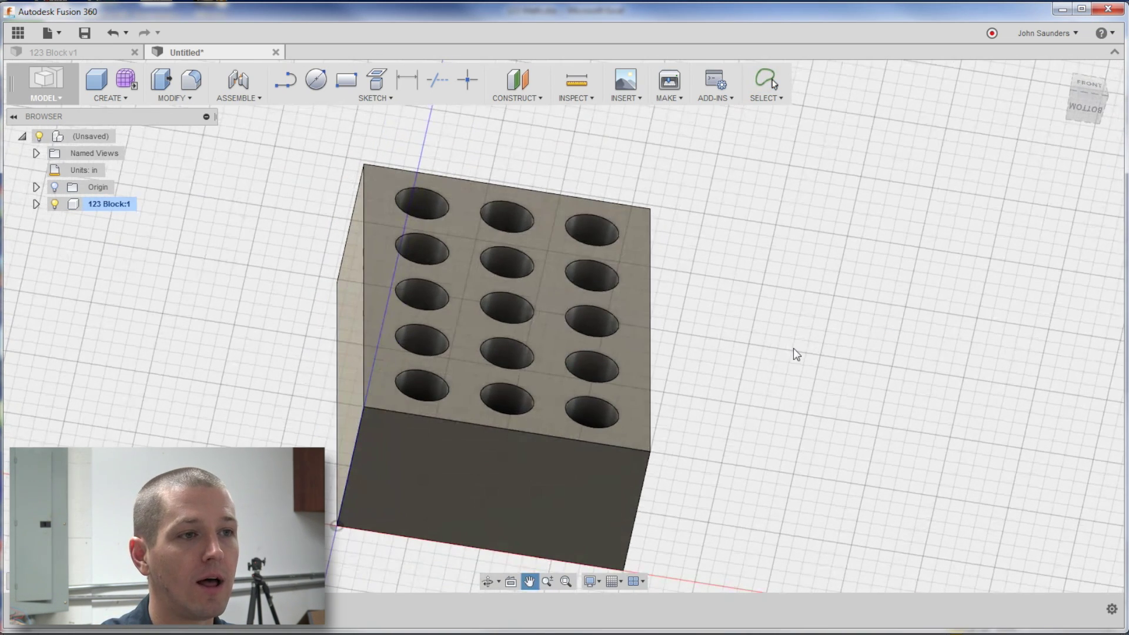
click(190, 100)
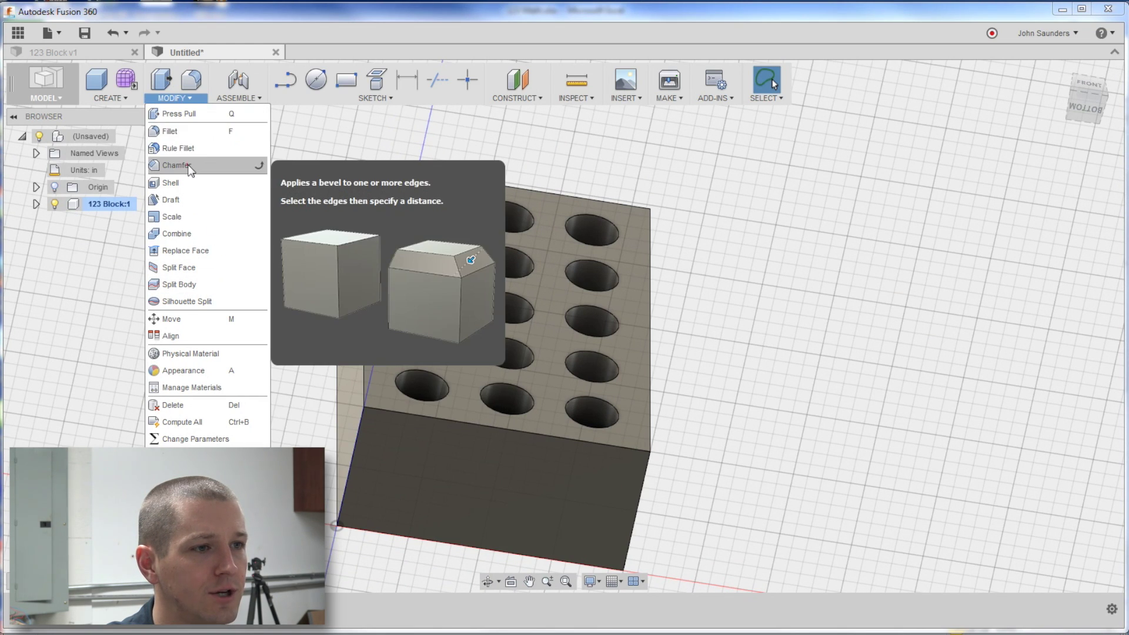
click(188, 165)
click(362, 178)
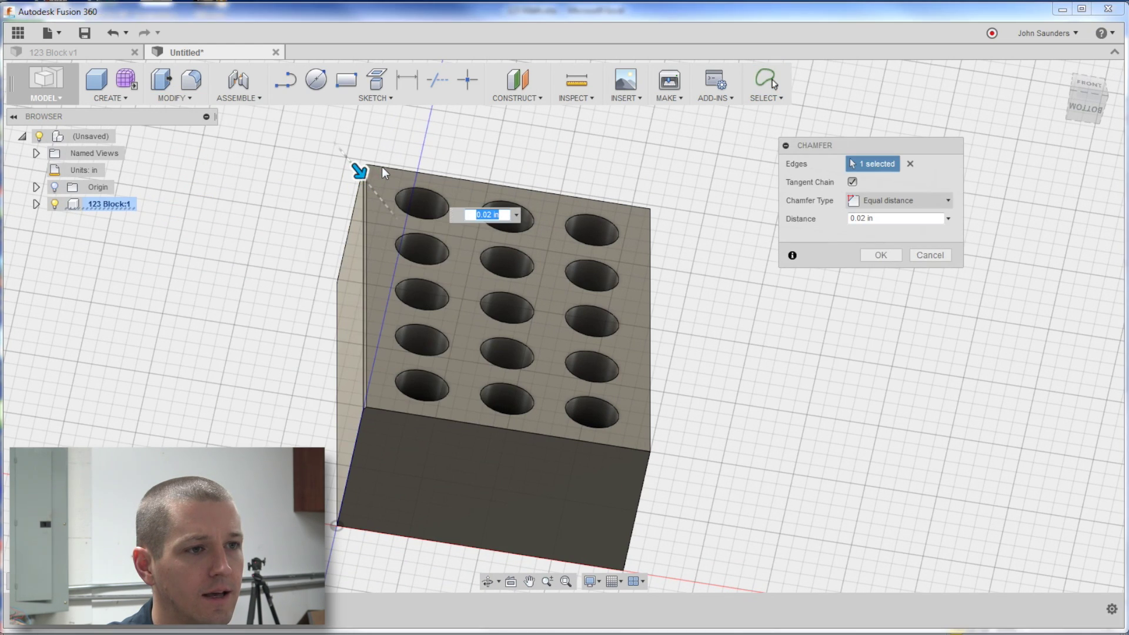
click(414, 171)
click(649, 226)
click(622, 448)
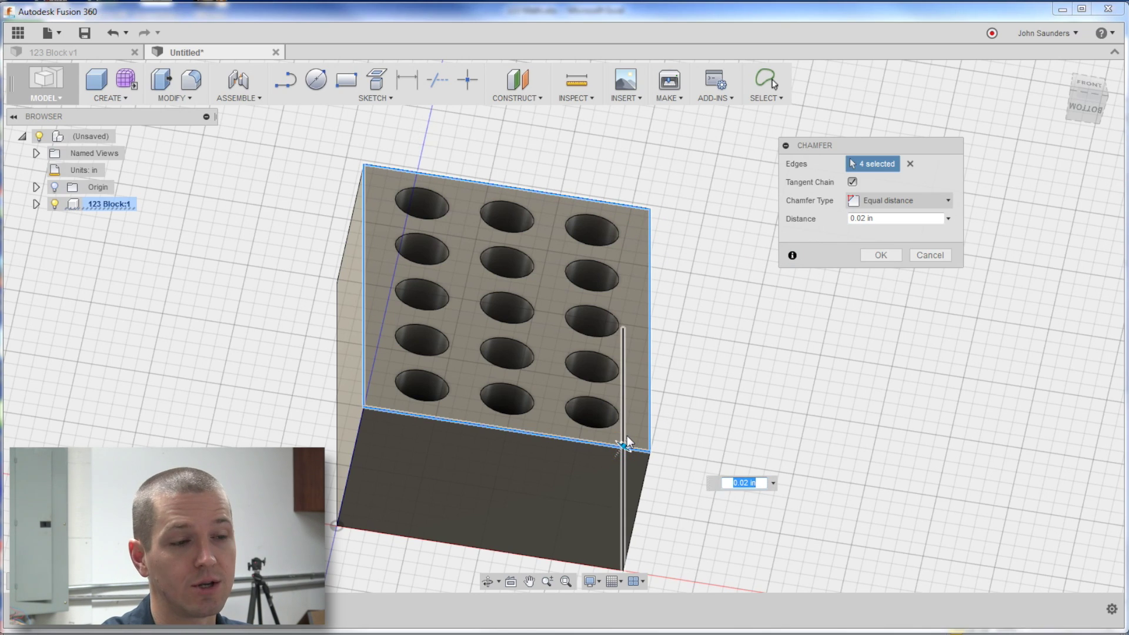
click(443, 539)
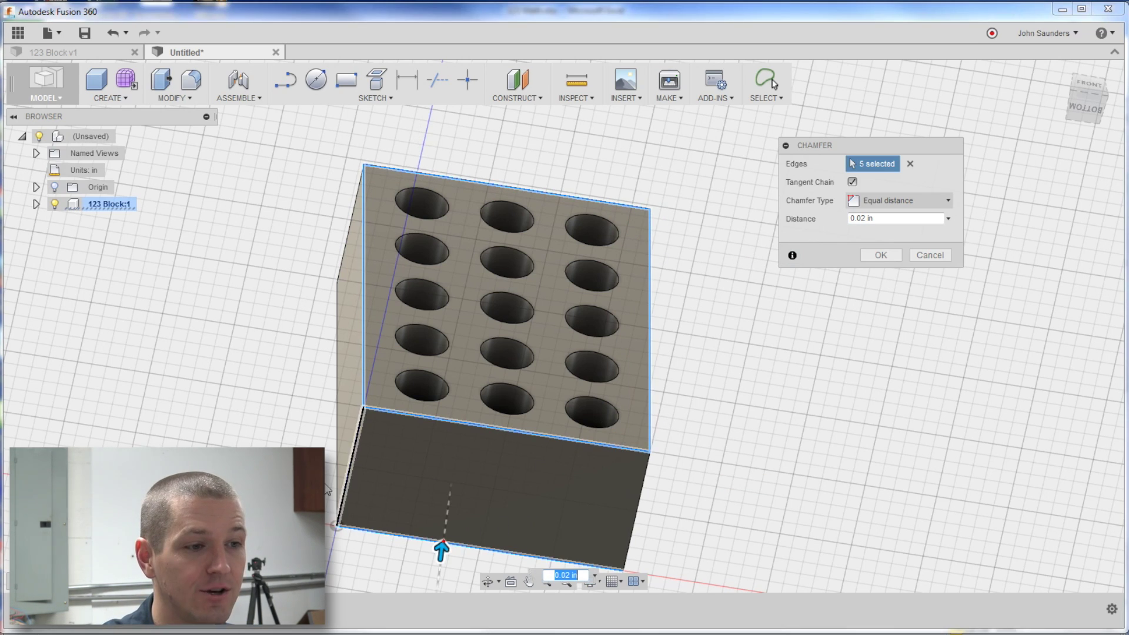
click(336, 421)
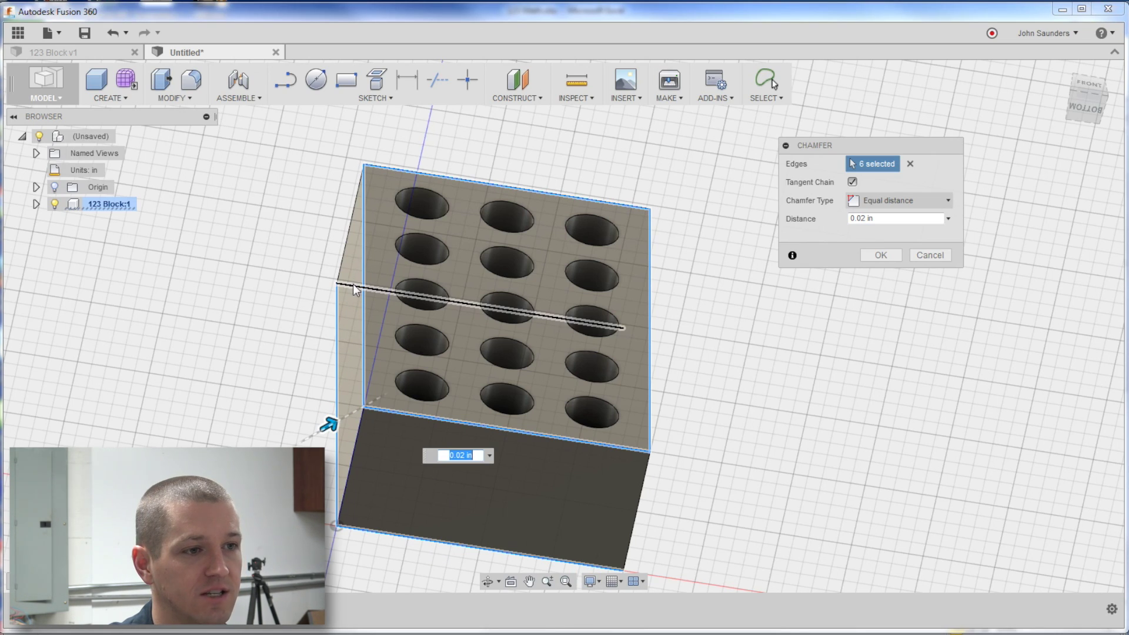
click(354, 288)
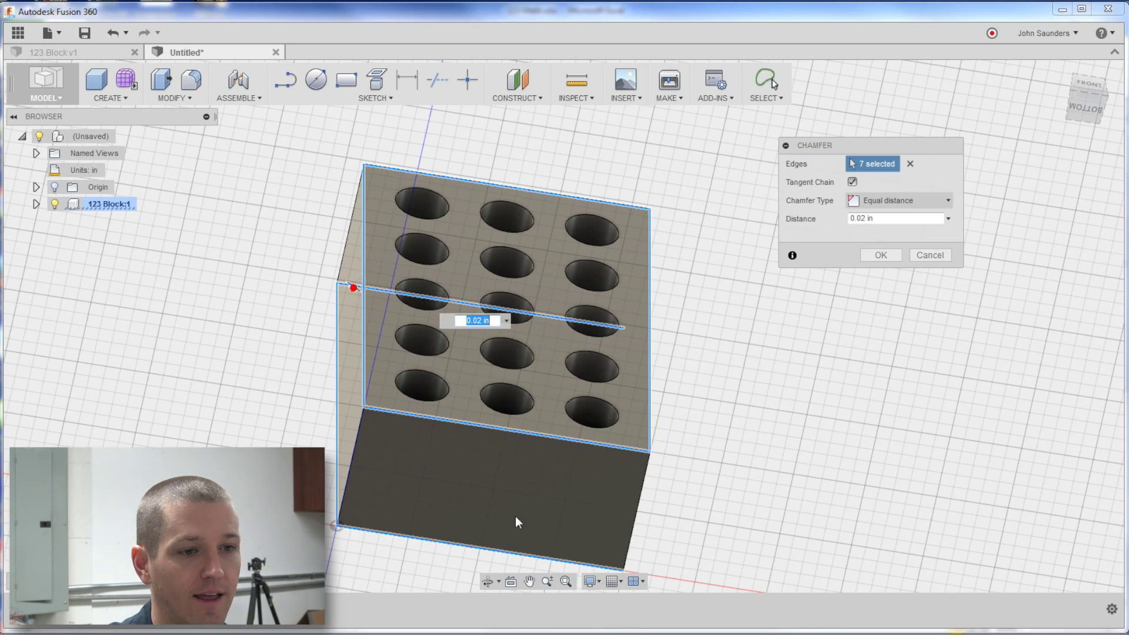
click(622, 525)
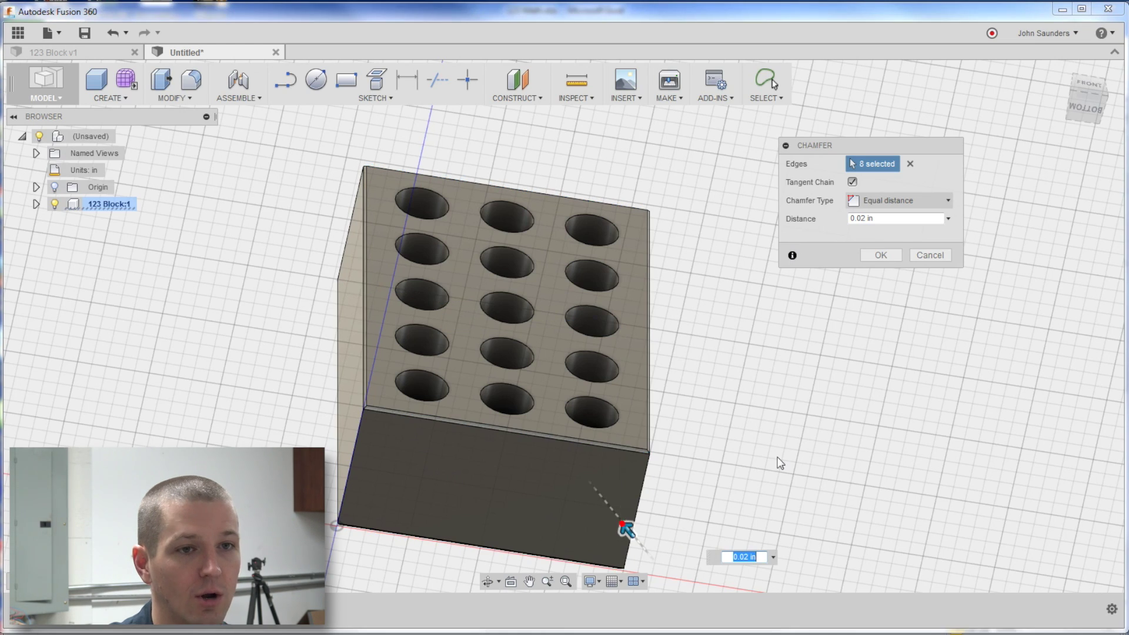
click(881, 255)
mouse_move(819, 403)
shift+middle_down()
mouse_move(822, 373)
mouse_move(792, 369)
mouse_move(826, 390)
shift+middle_up()
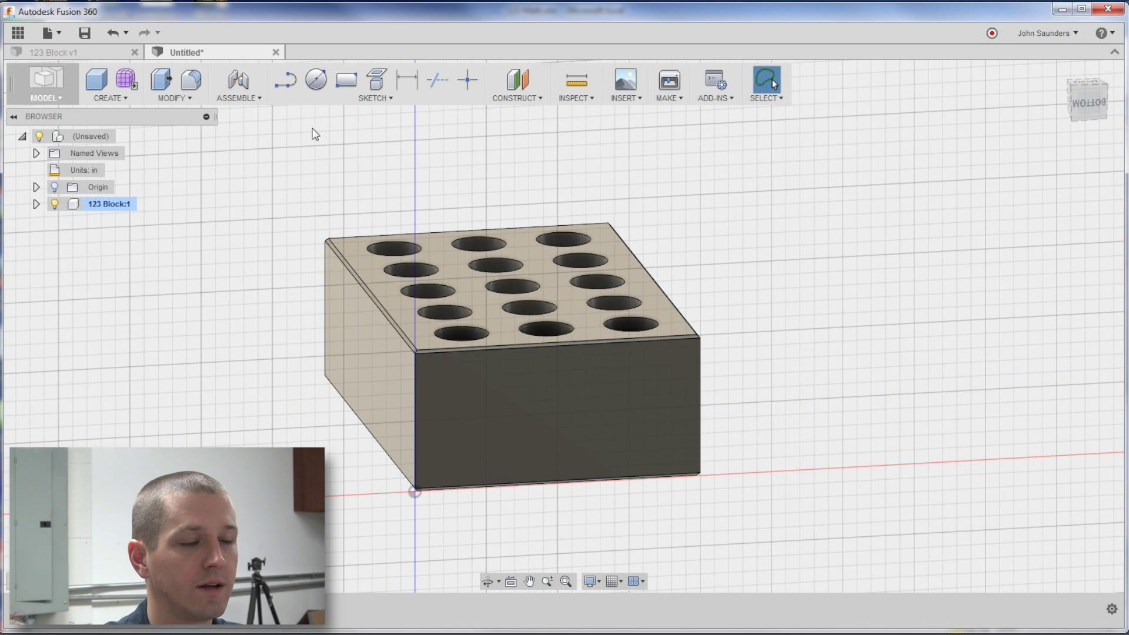
Sketch a 0.375 in circle on the block's front face.
key(c)
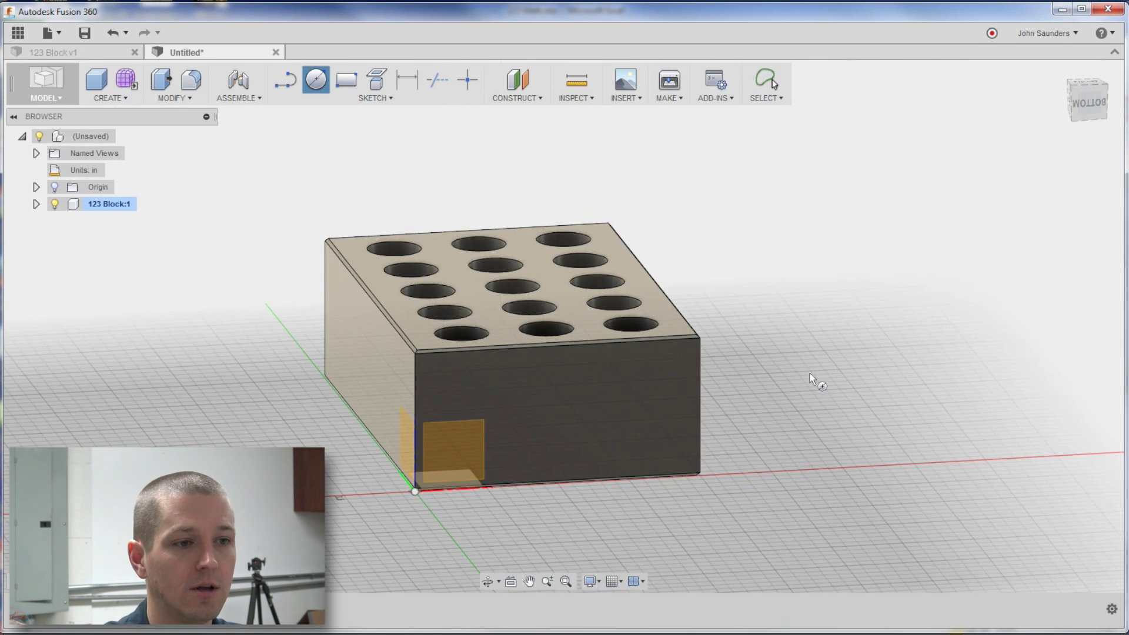
shift+middle_drag(812, 378, 823, 370)
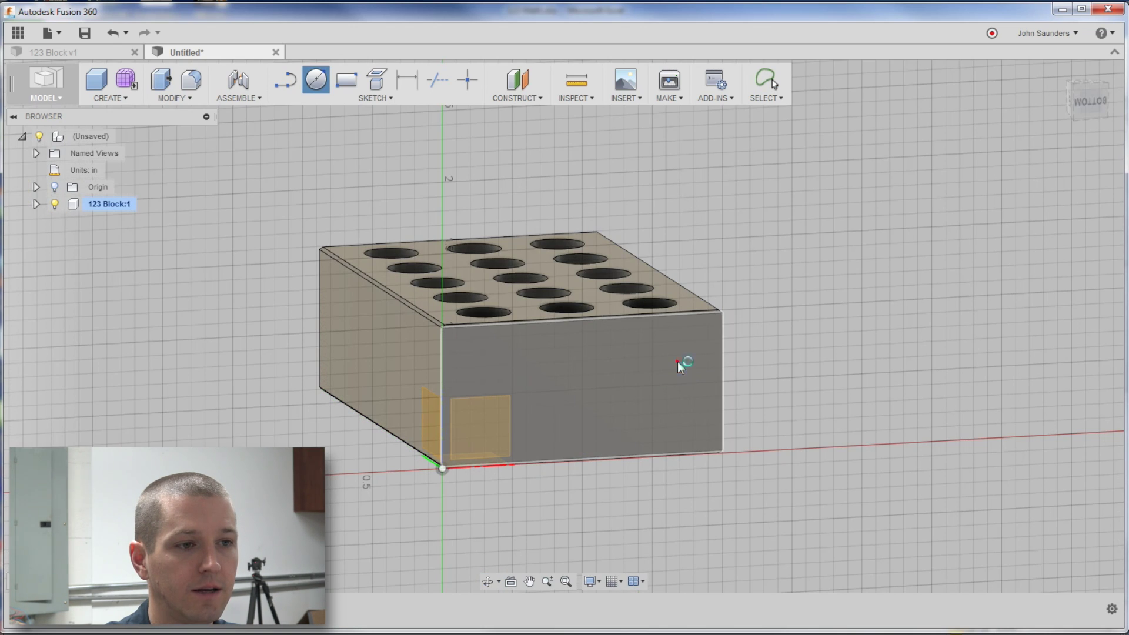
click(679, 363)
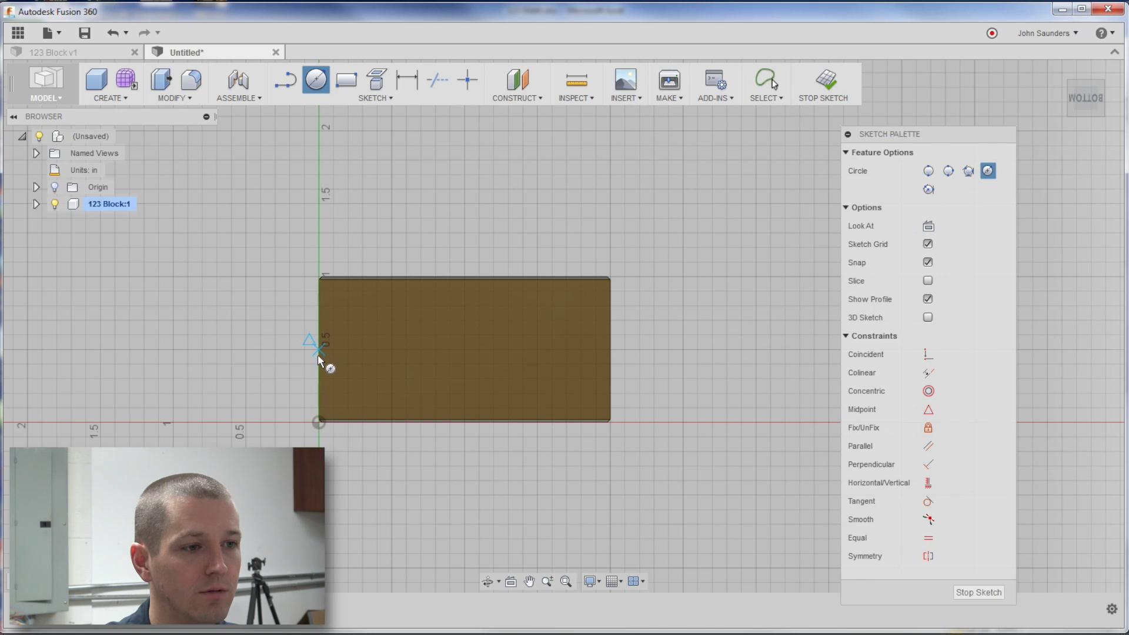
click(372, 351)
key(BackSpace)
text(.375)
key(Return)
key(Escape)
scroll(384, 360, up, 1)
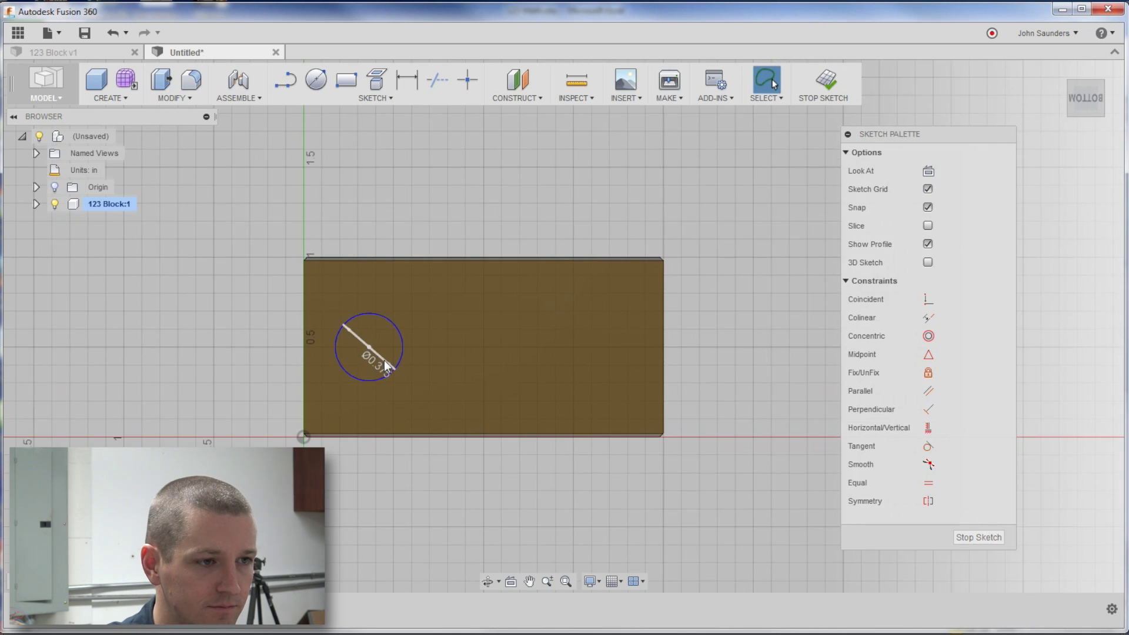
Dimension the circle's centre 0.40625 in from the block's left edge.
key(d)
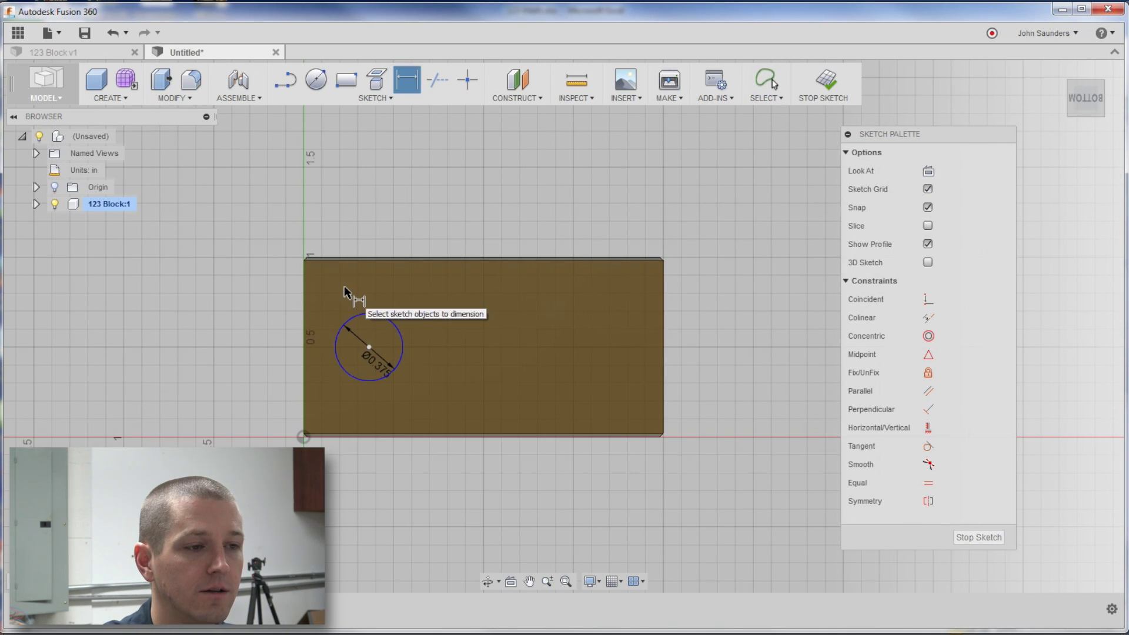
click(305, 294)
click(369, 348)
click(329, 211)
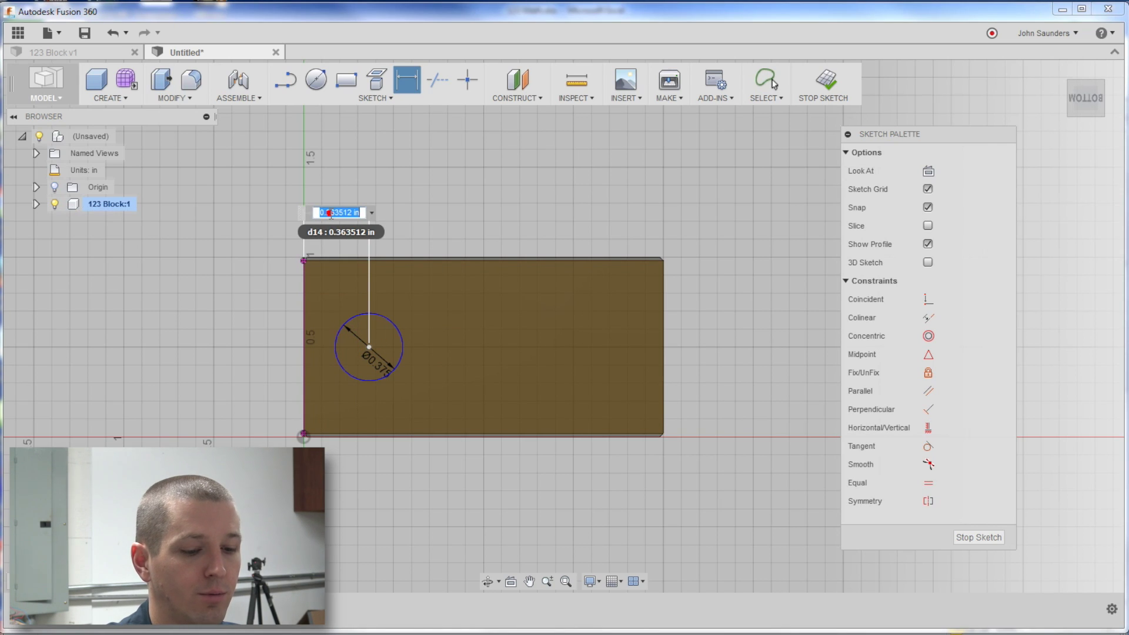
text(.40625)
key(Return)
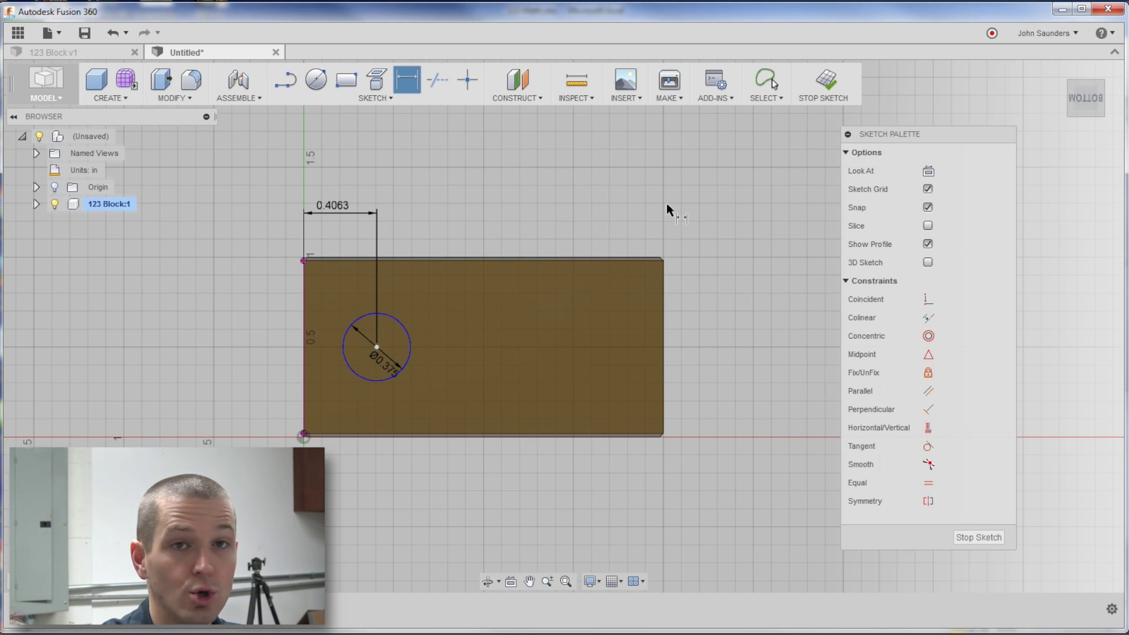
Finish the sketch and select the circle profile for a press-pull.
key(q)
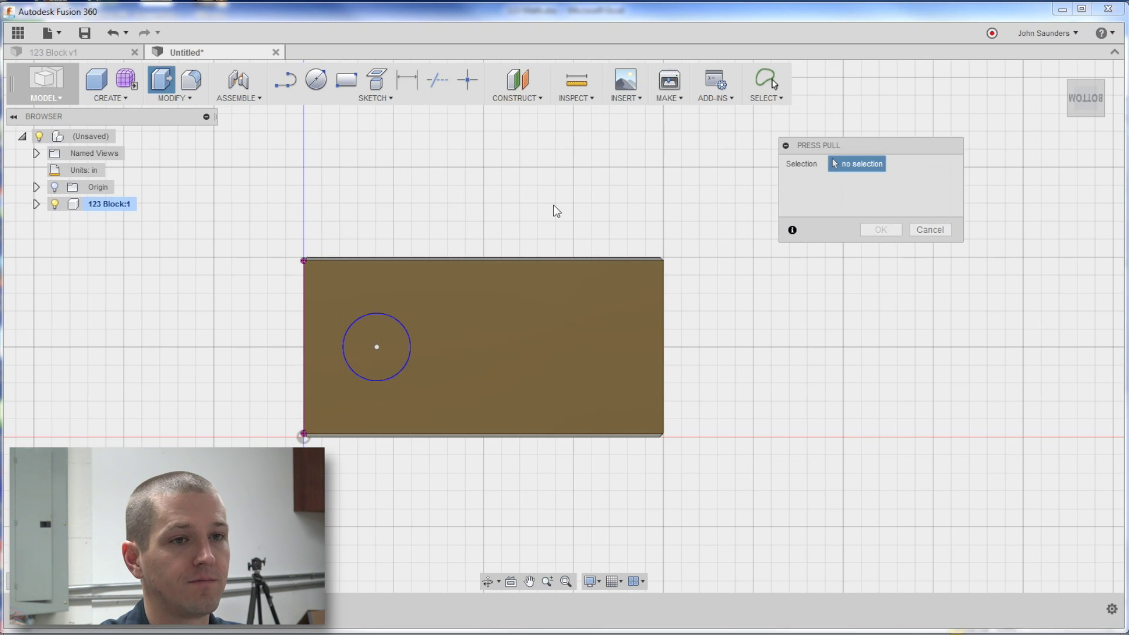
click(392, 338)
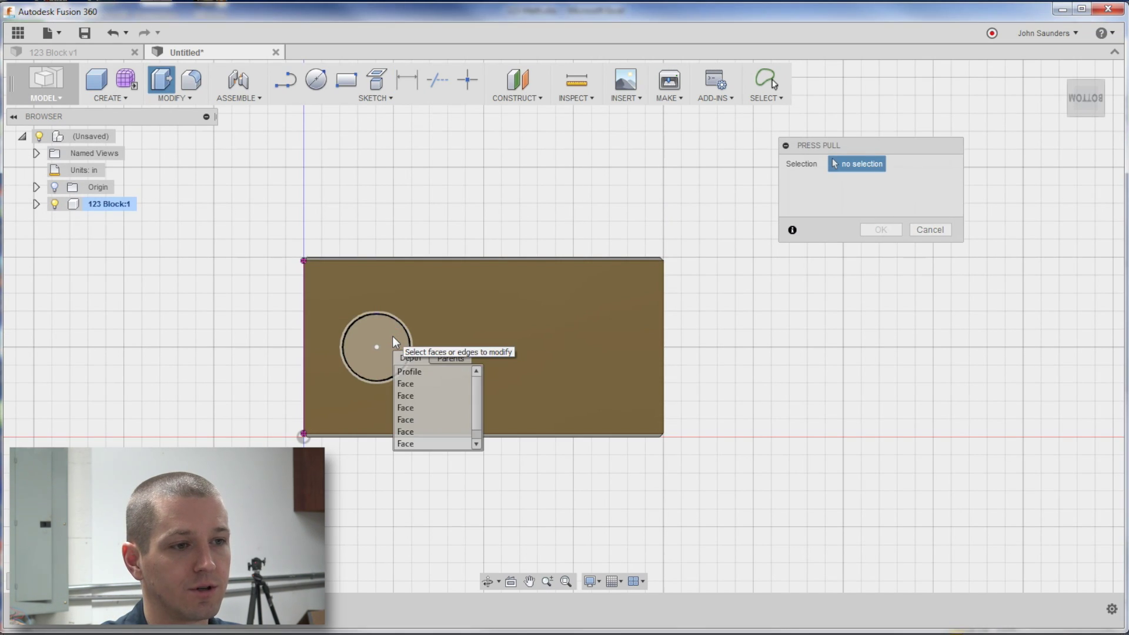
click(388, 330)
shift+middle_drag(585, 172, 580, 181)
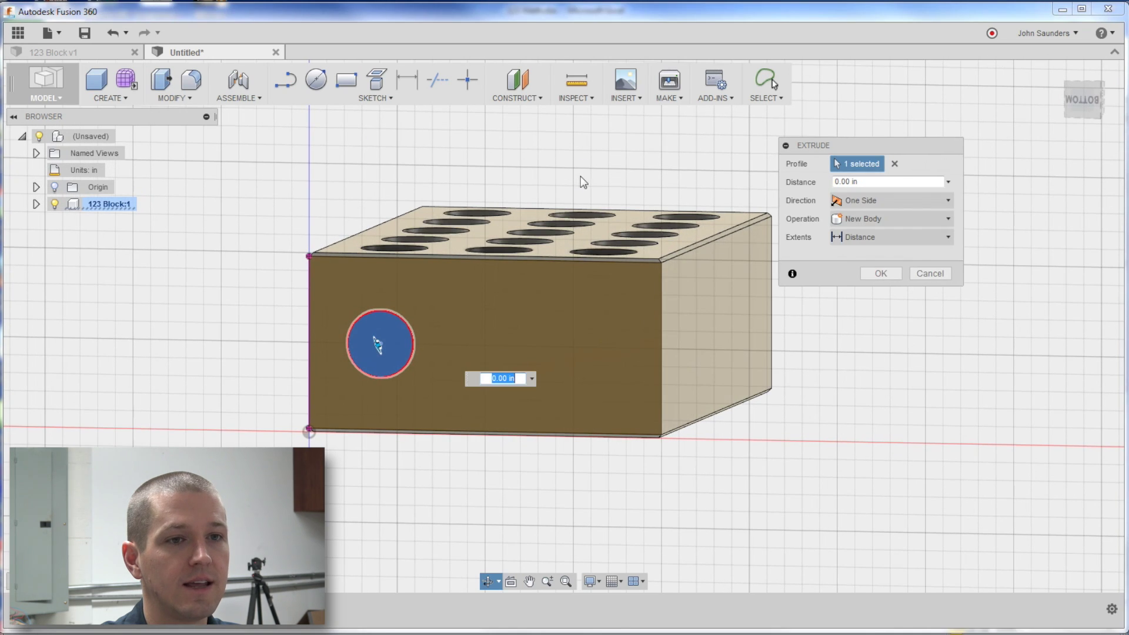
Cut the circle through the block up To the far face.
click(881, 236)
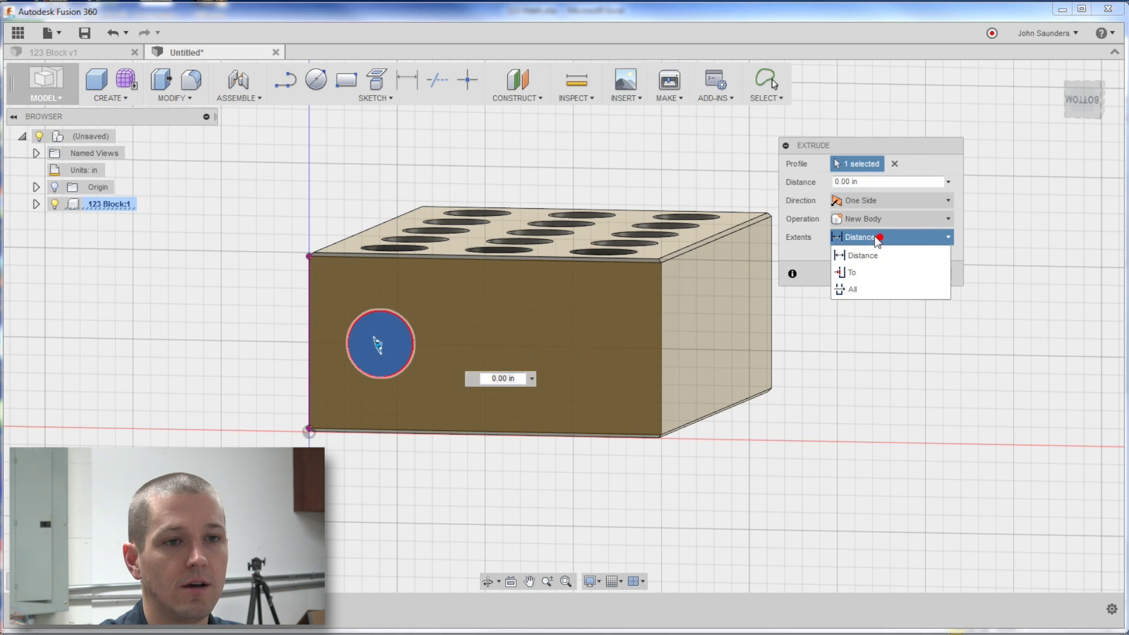
click(864, 273)
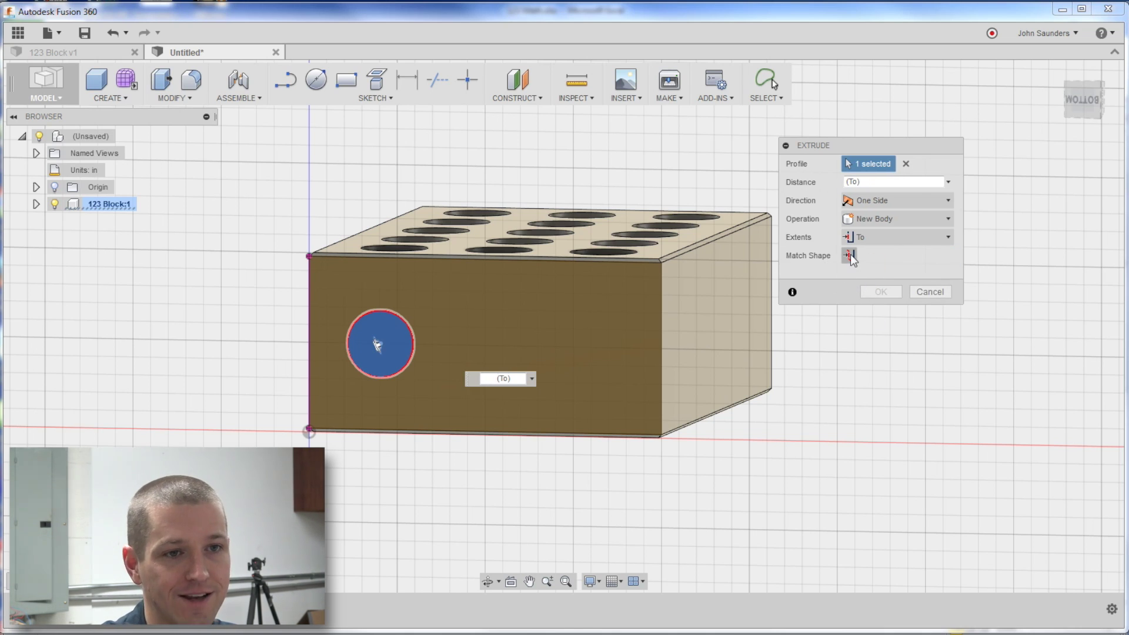
shift+middle_drag(811, 396, 948, 403)
click(1006, 370)
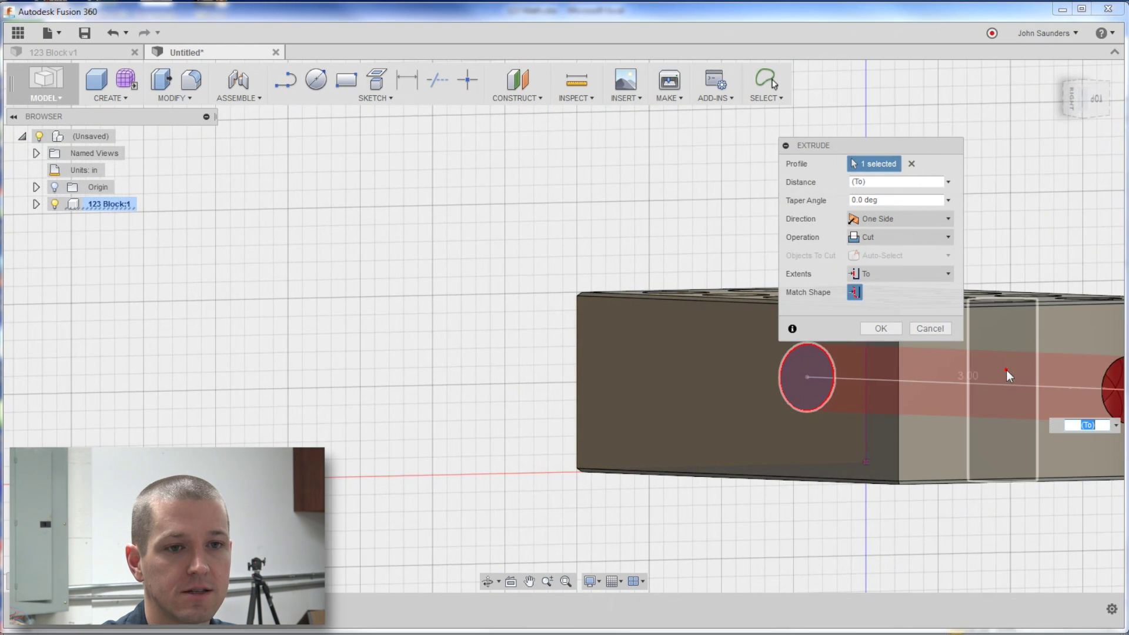
middle_drag(832, 286, 676, 298)
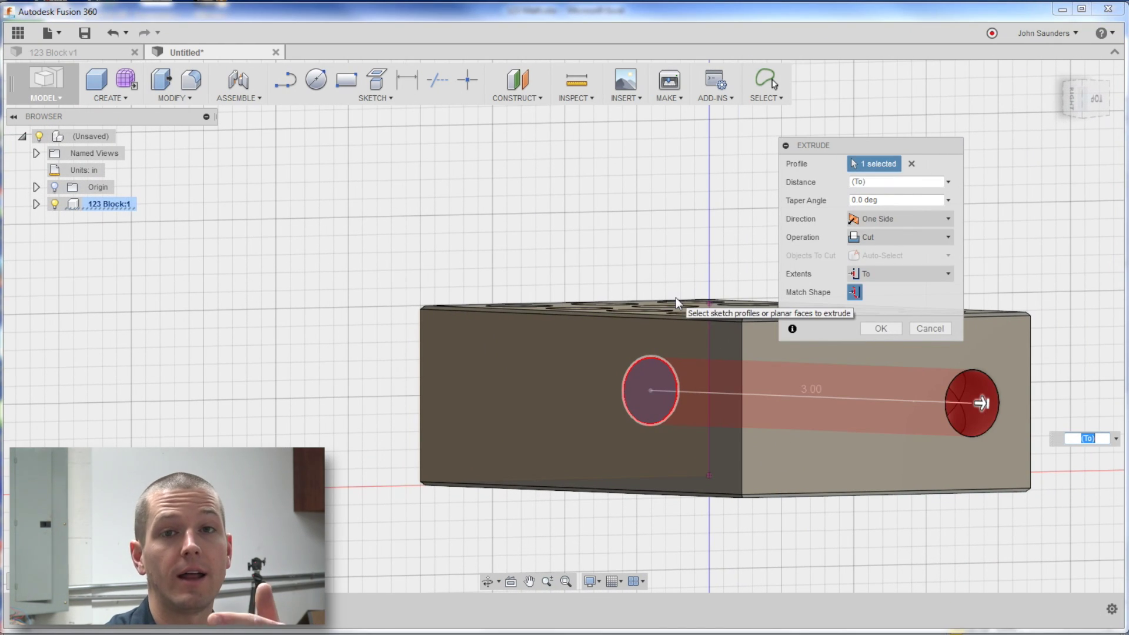
click(881, 235)
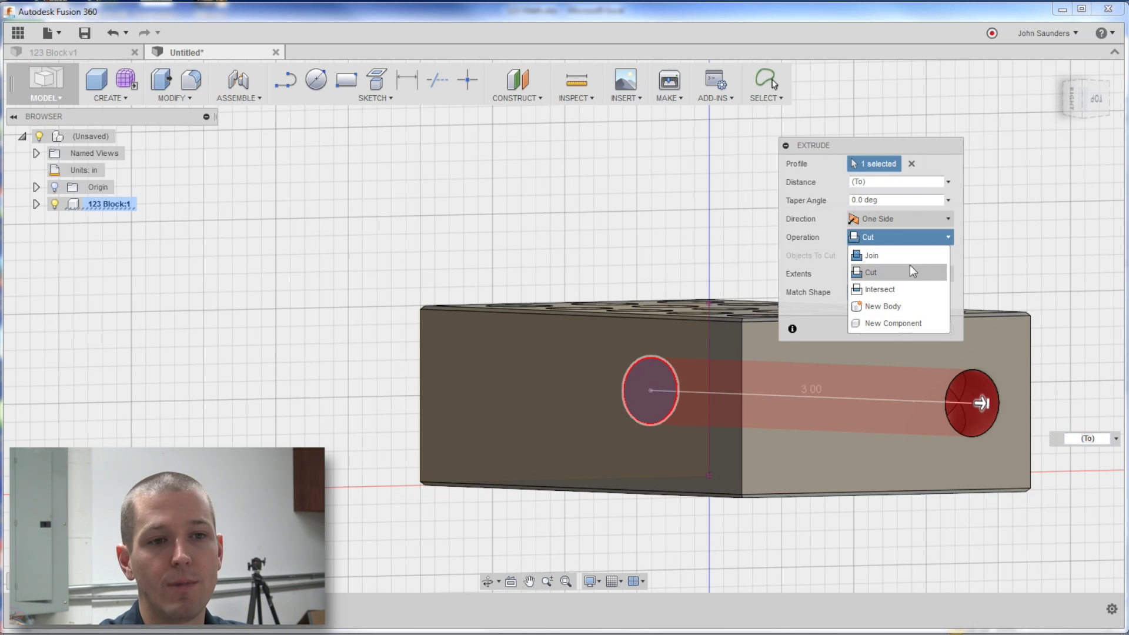
click(870, 238)
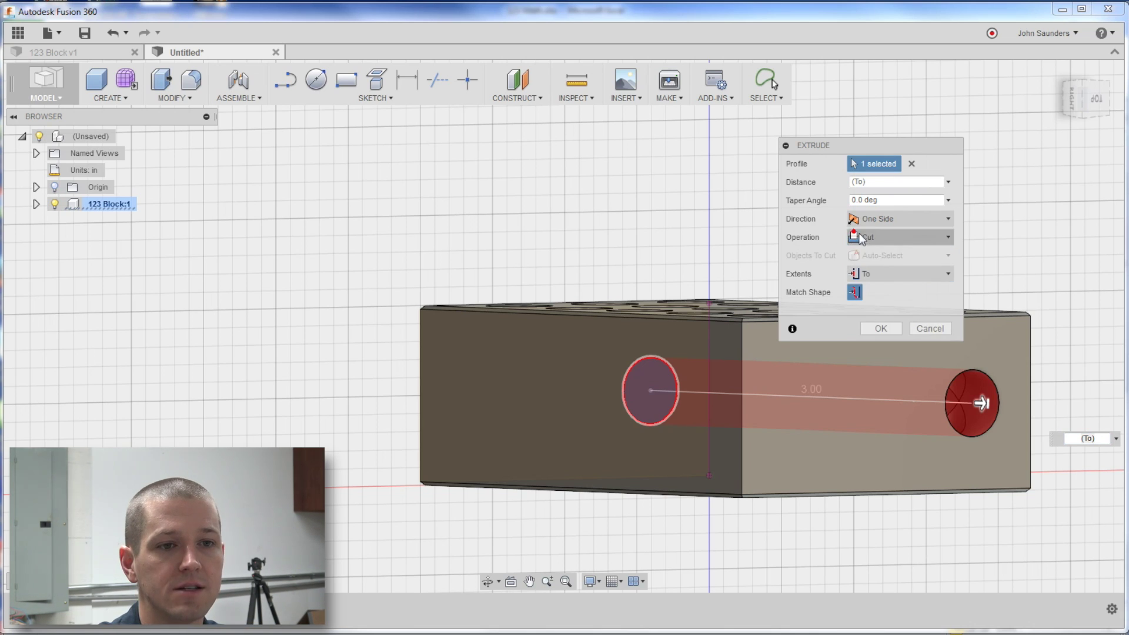
click(880, 327)
Start a rectangular pattern of the side hole, directed along the block's top edge.
shift+middle_drag(607, 244, 756, 222)
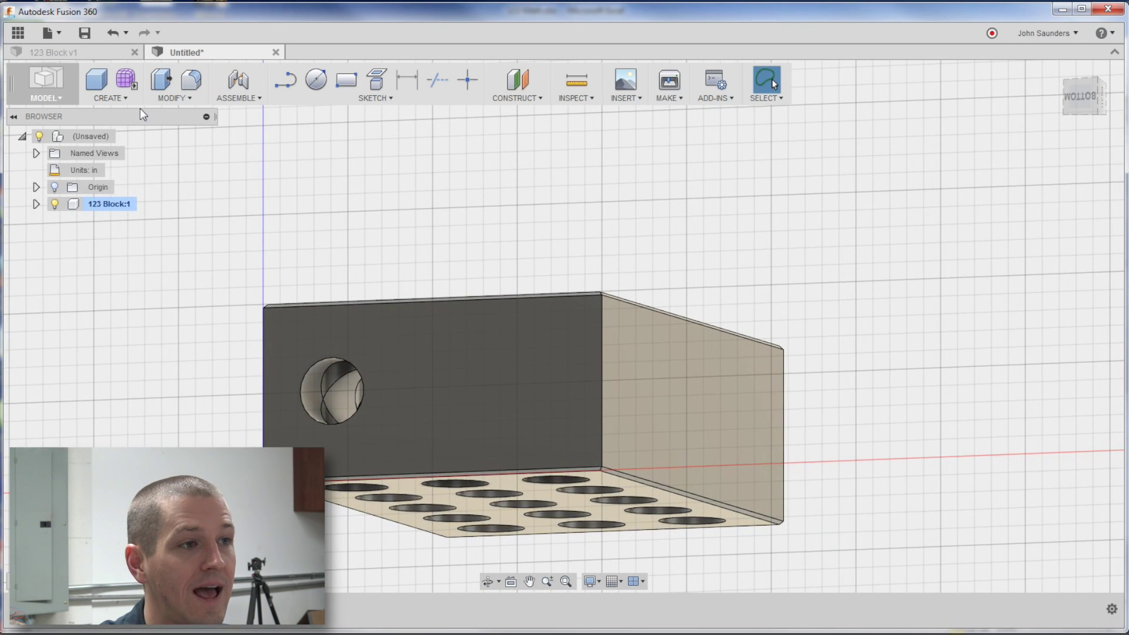
click(122, 100)
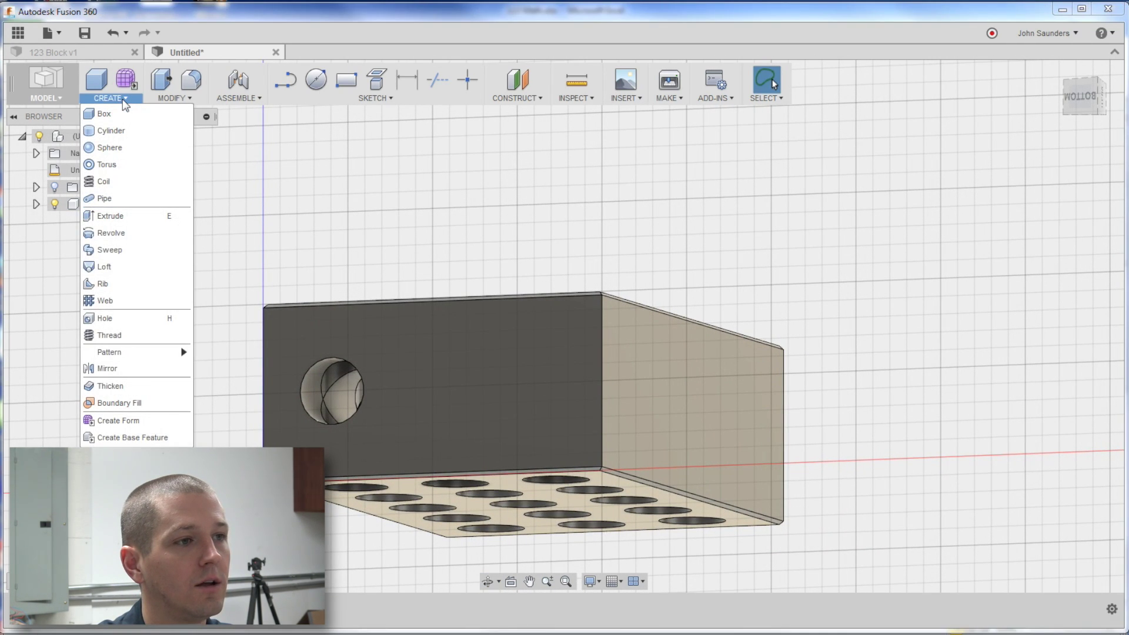
mouse_move(140, 348)
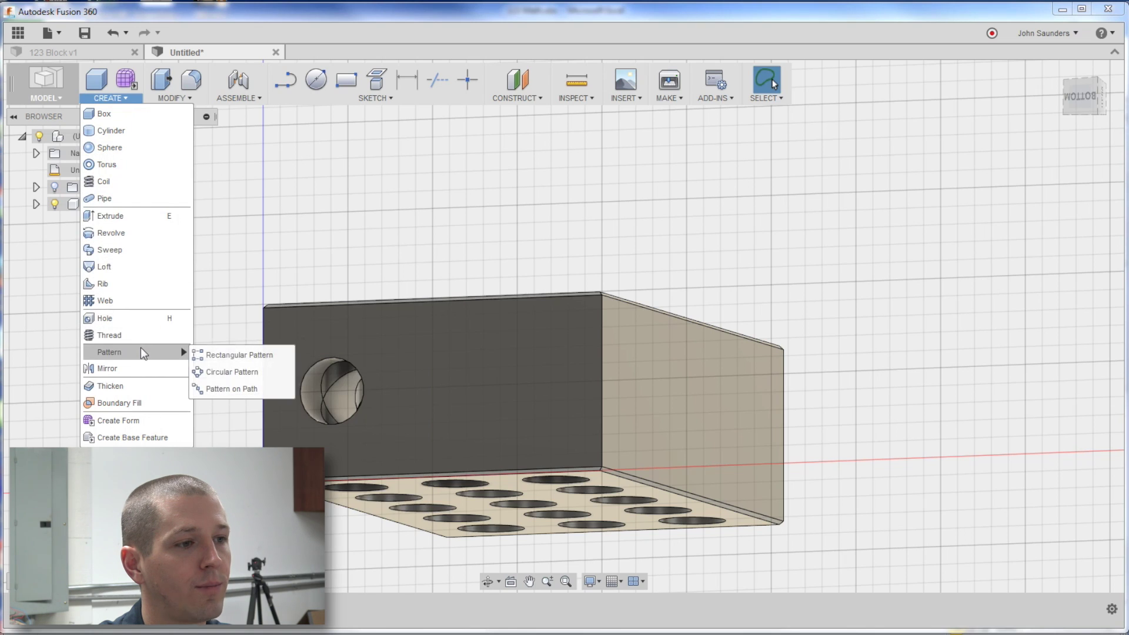
click(252, 358)
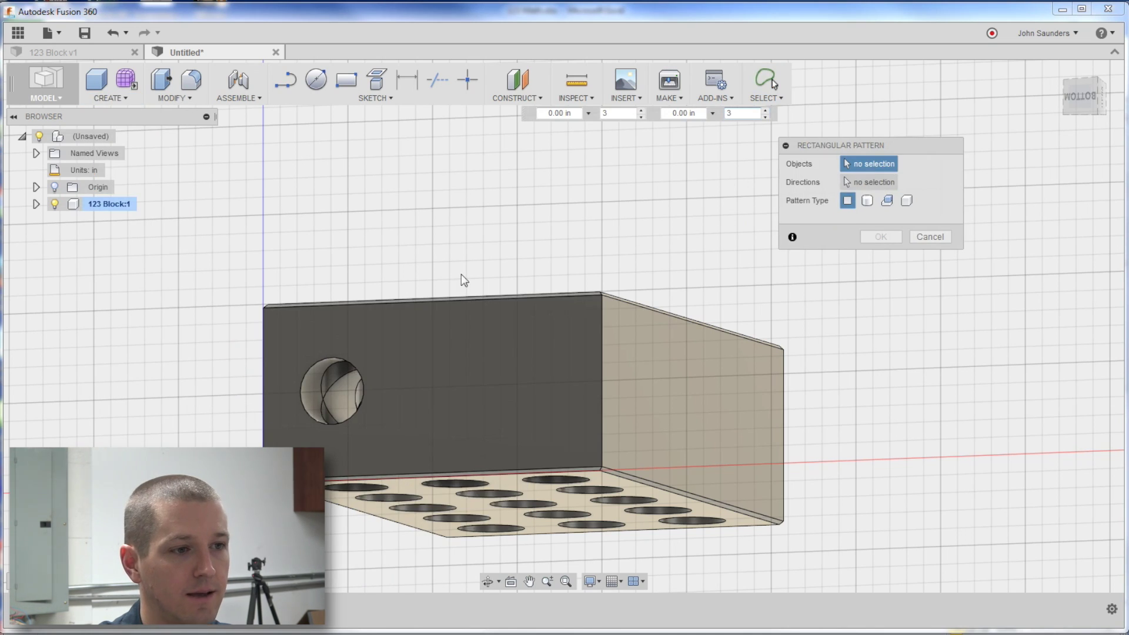
click(308, 392)
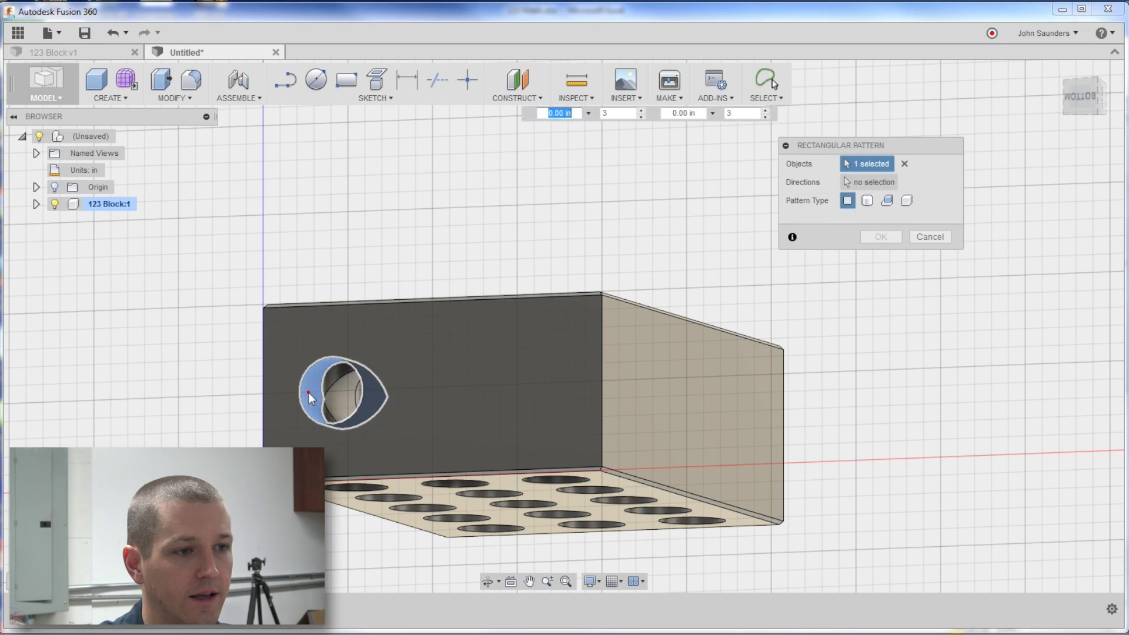
click(430, 301)
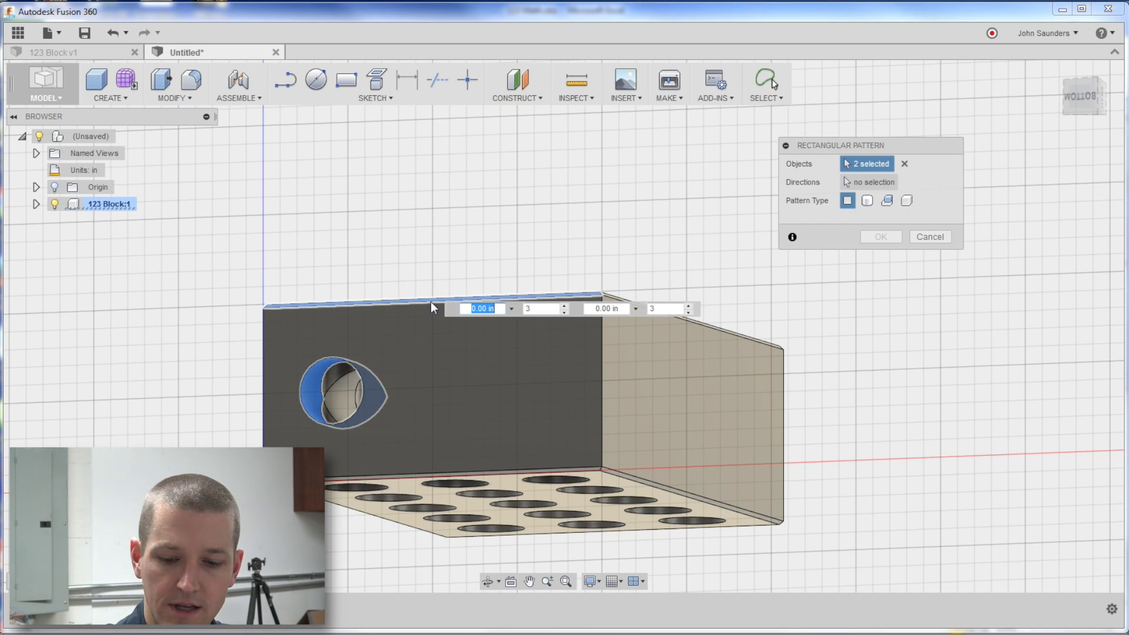
text(.40625)
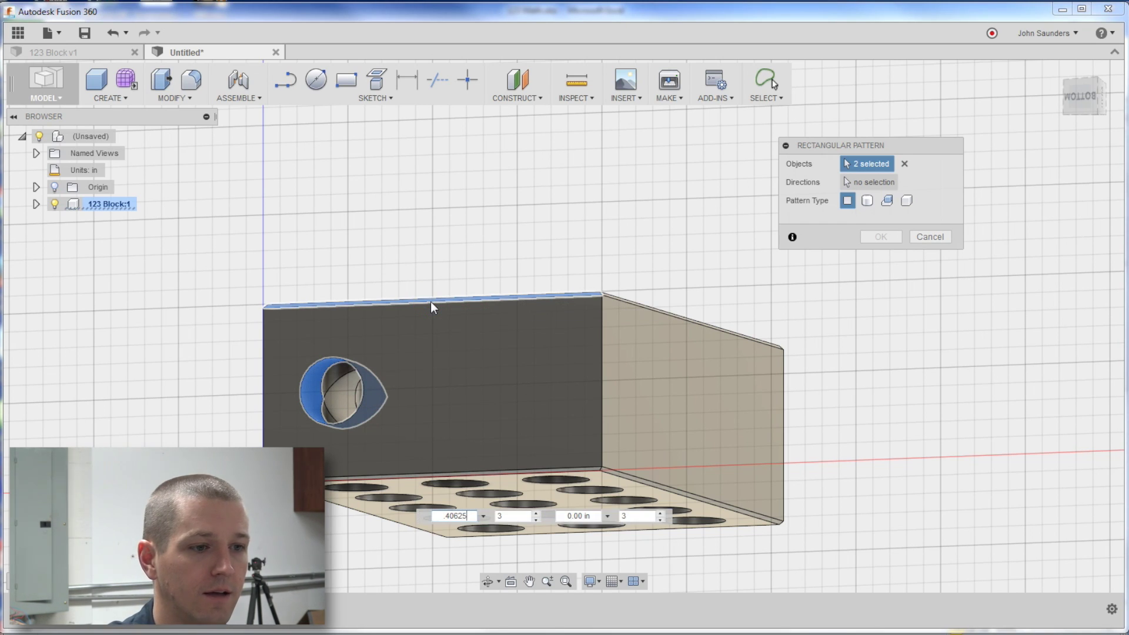
key(Tab)
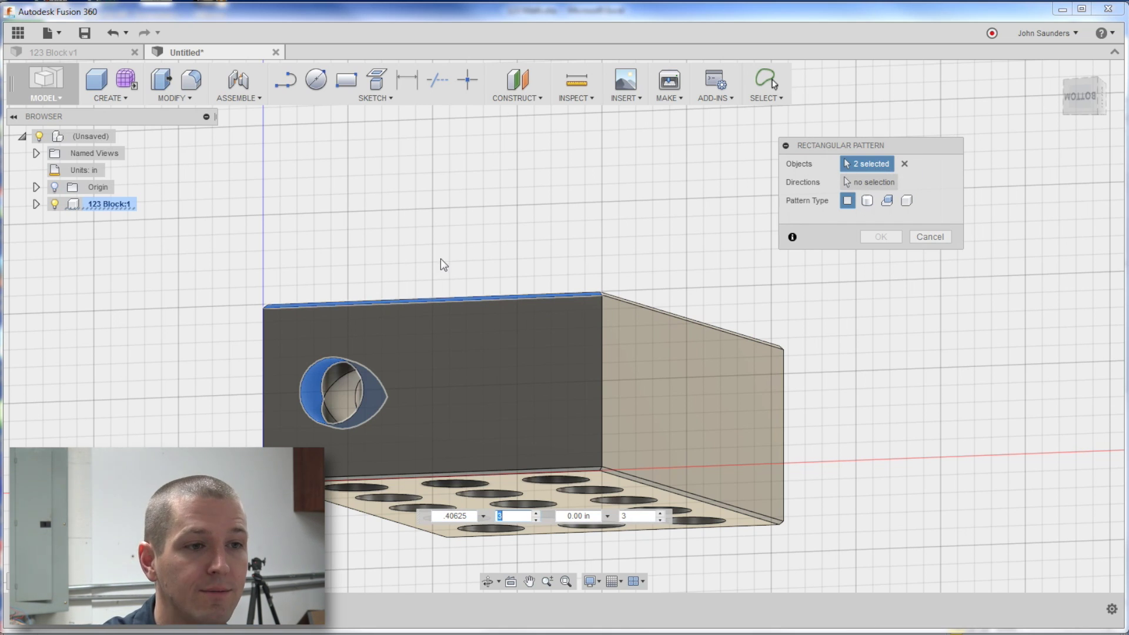
scroll(433, 280, up, 5)
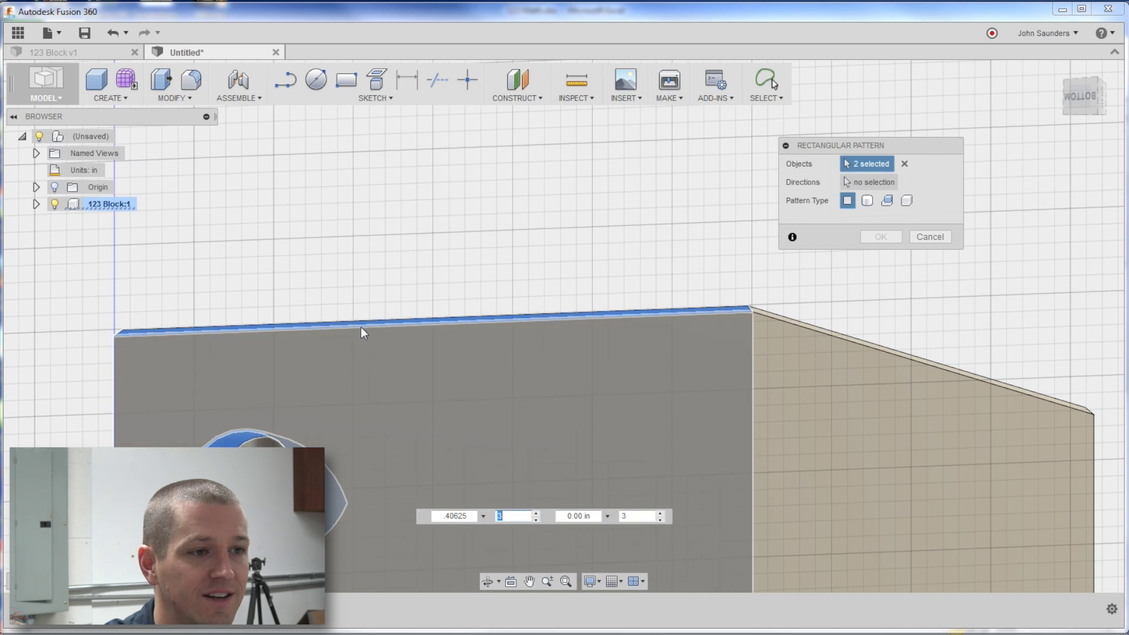
scroll(367, 325, up, 2)
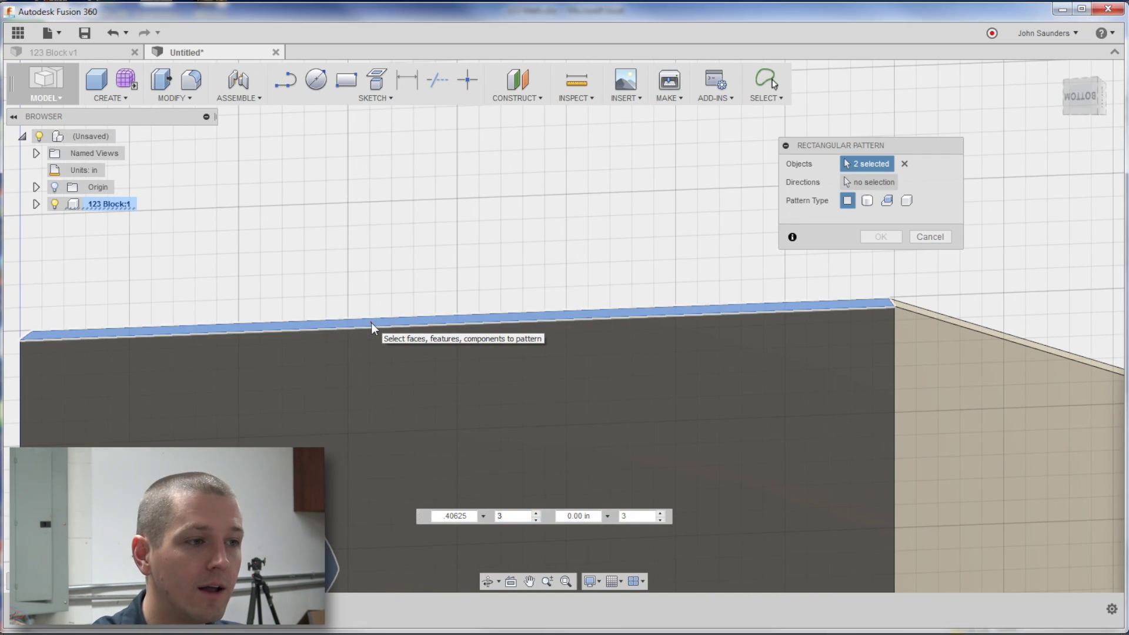
click(371, 323)
scroll(372, 323, down, 3)
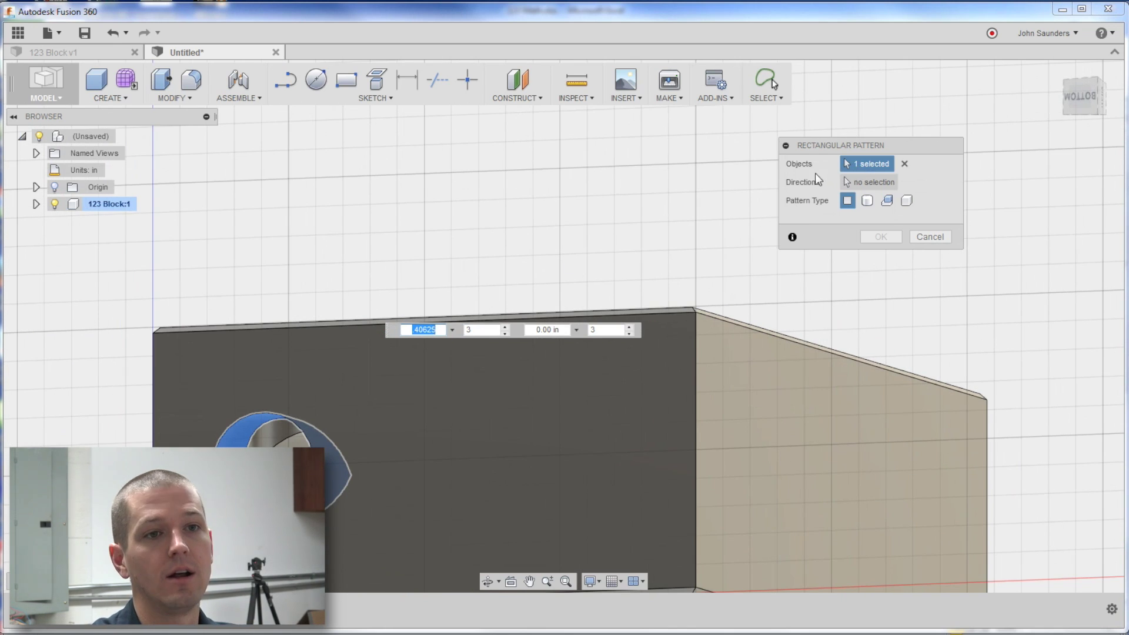
click(862, 183)
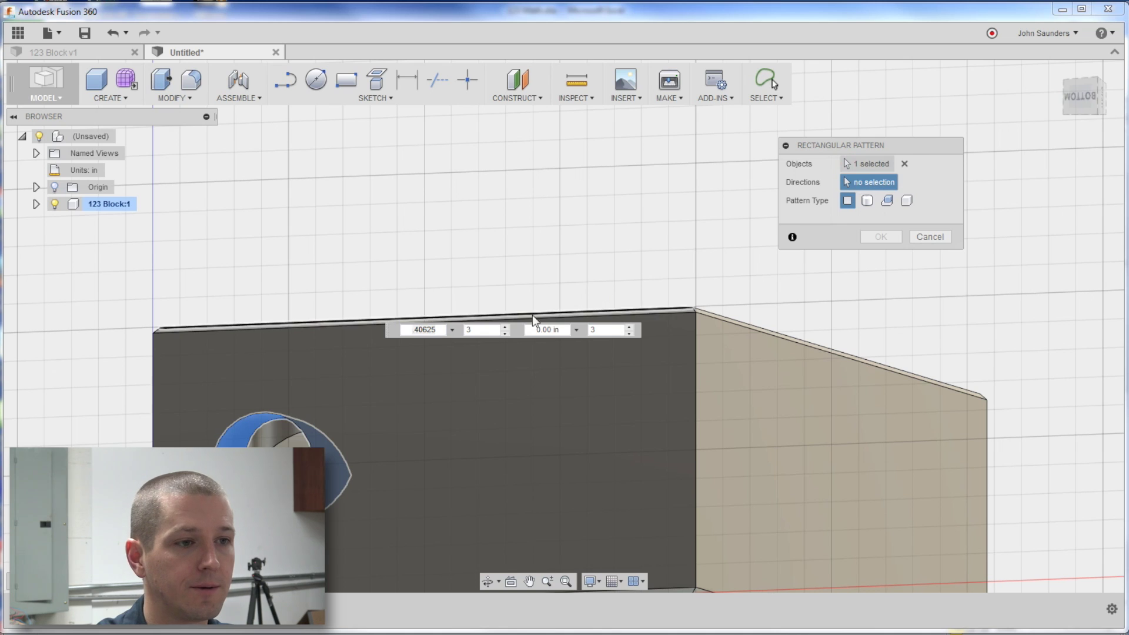
click(338, 327)
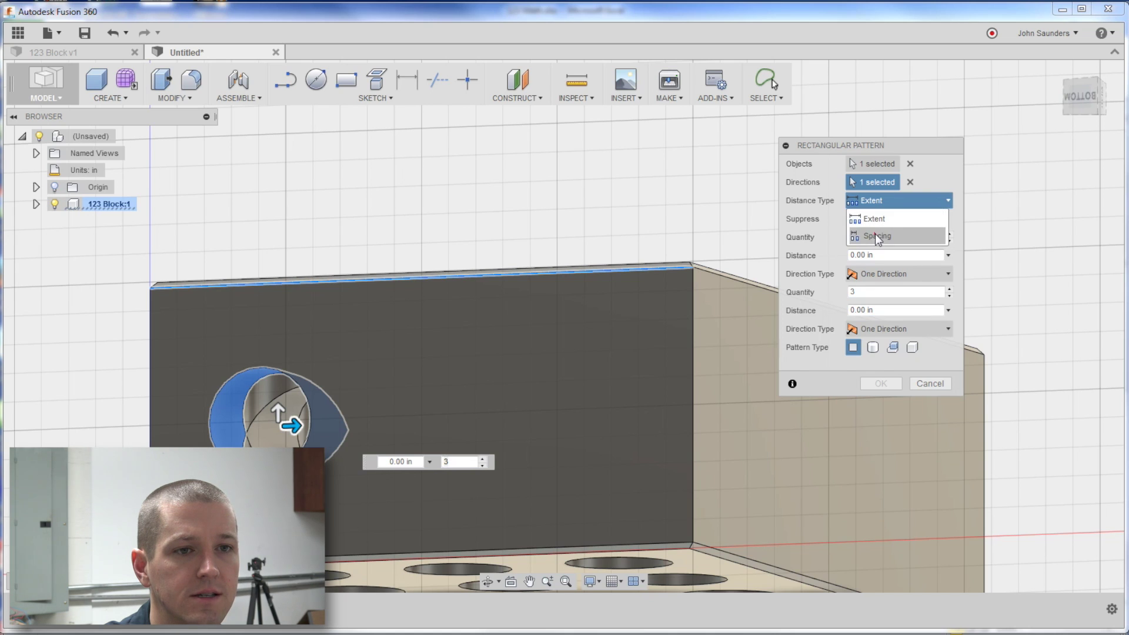
Use Spacing distance type to place three holes 0.59375 in apart and apply the pattern.
click(875, 234)
key(Tab)
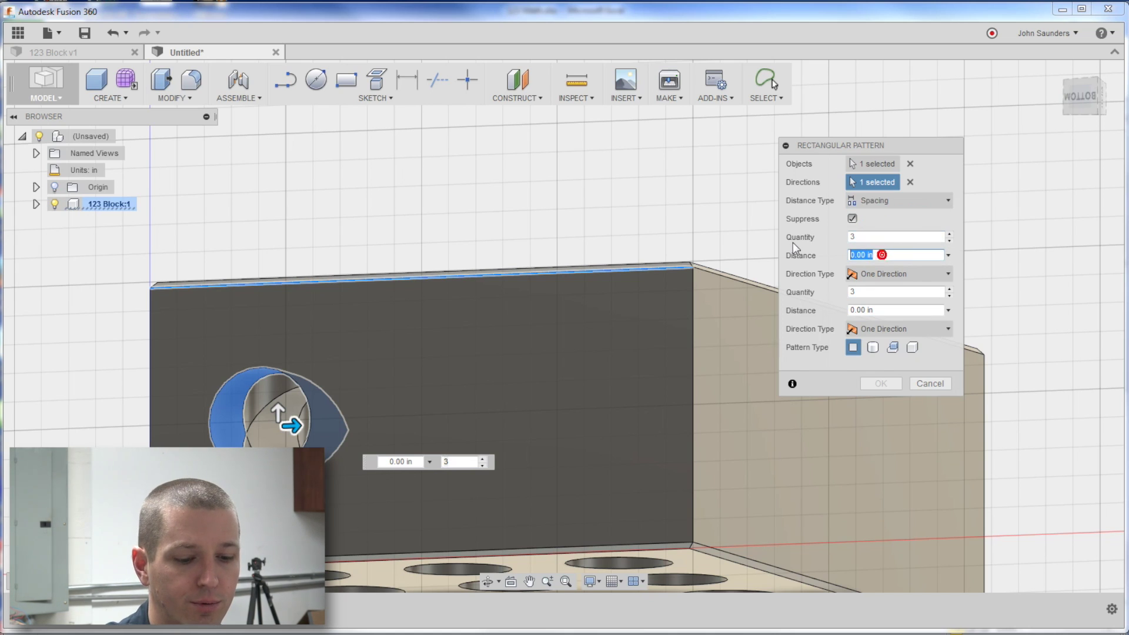
text(.40625)
key(Tab)
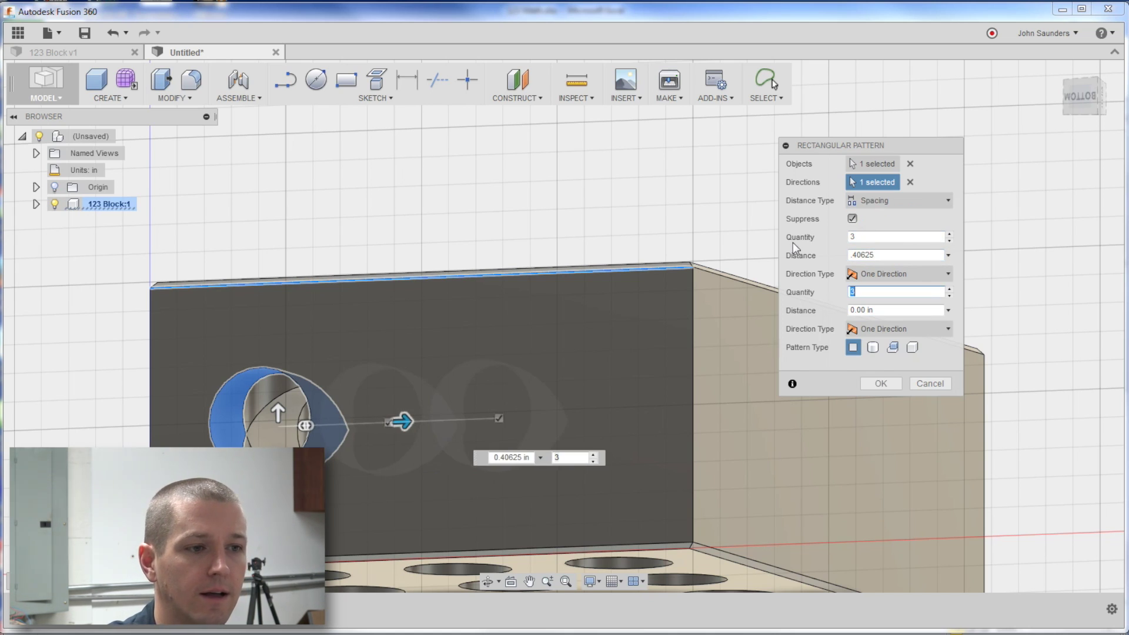
click(874, 203)
click(875, 219)
click(880, 202)
click(884, 237)
shift+middle_drag(535, 186, 559, 184)
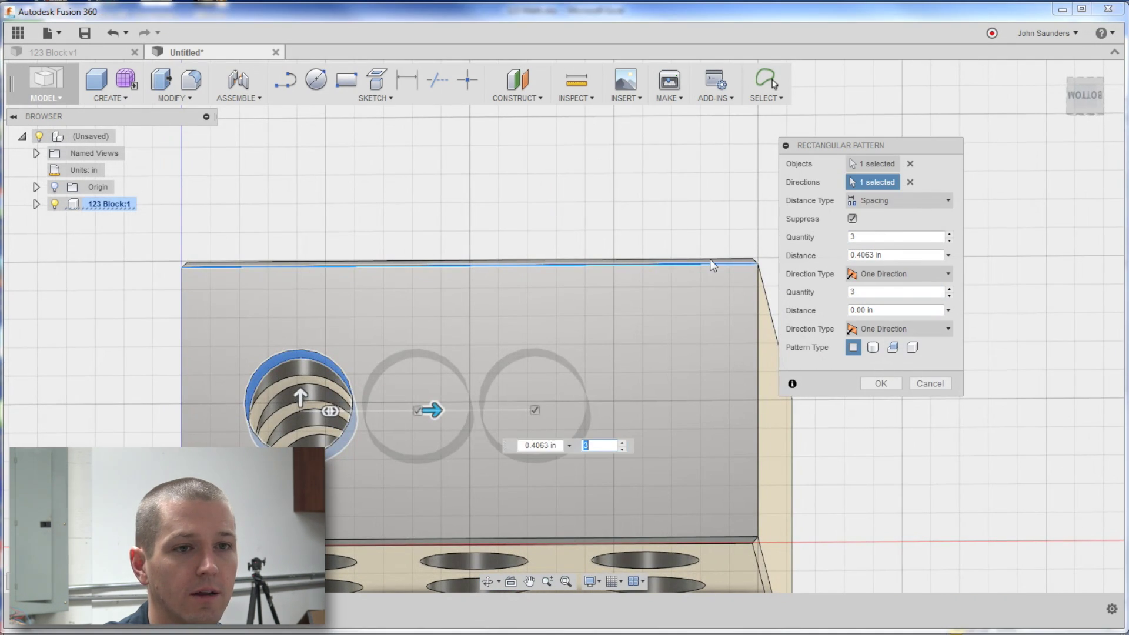
click(893, 255)
text(.)
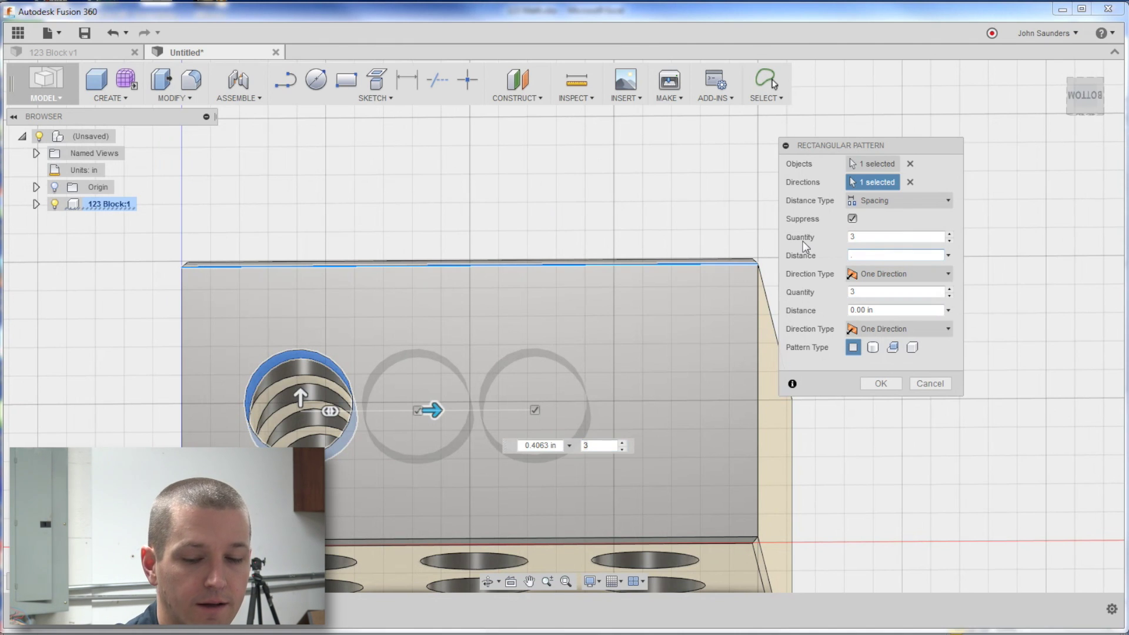
text(59)
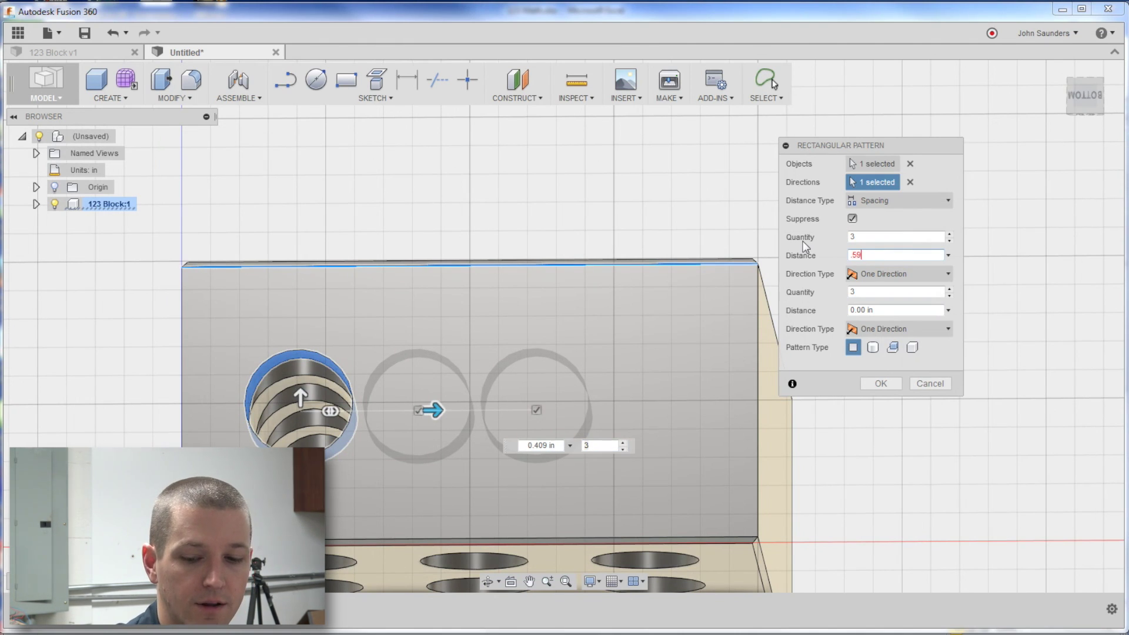
text(375)
click(880, 384)
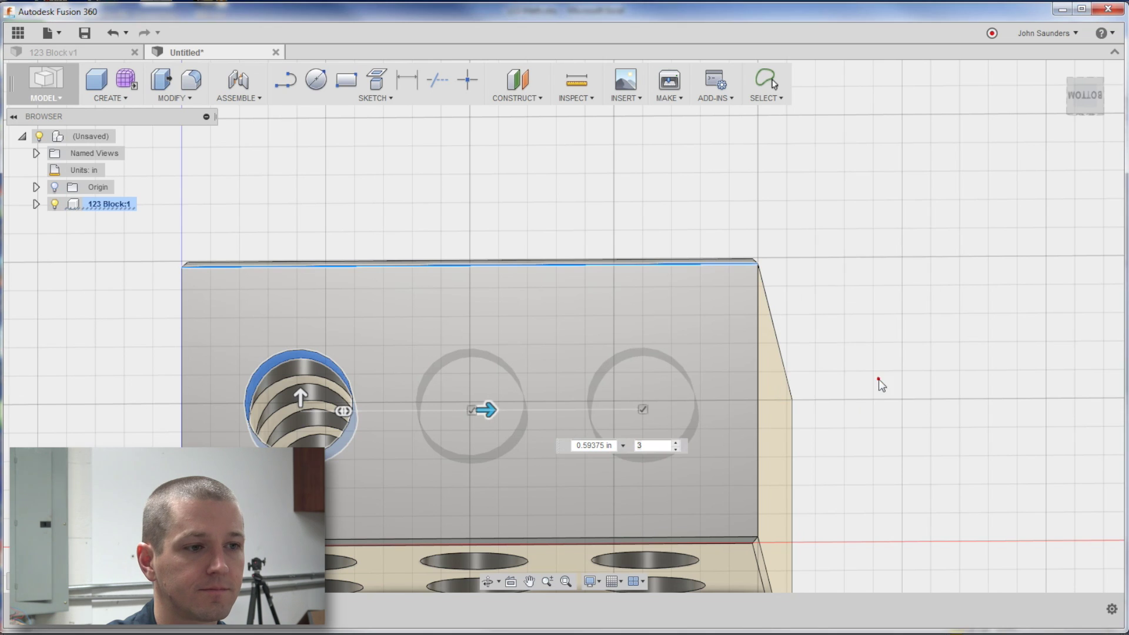
shift+middle_drag(447, 144, 525, 188)
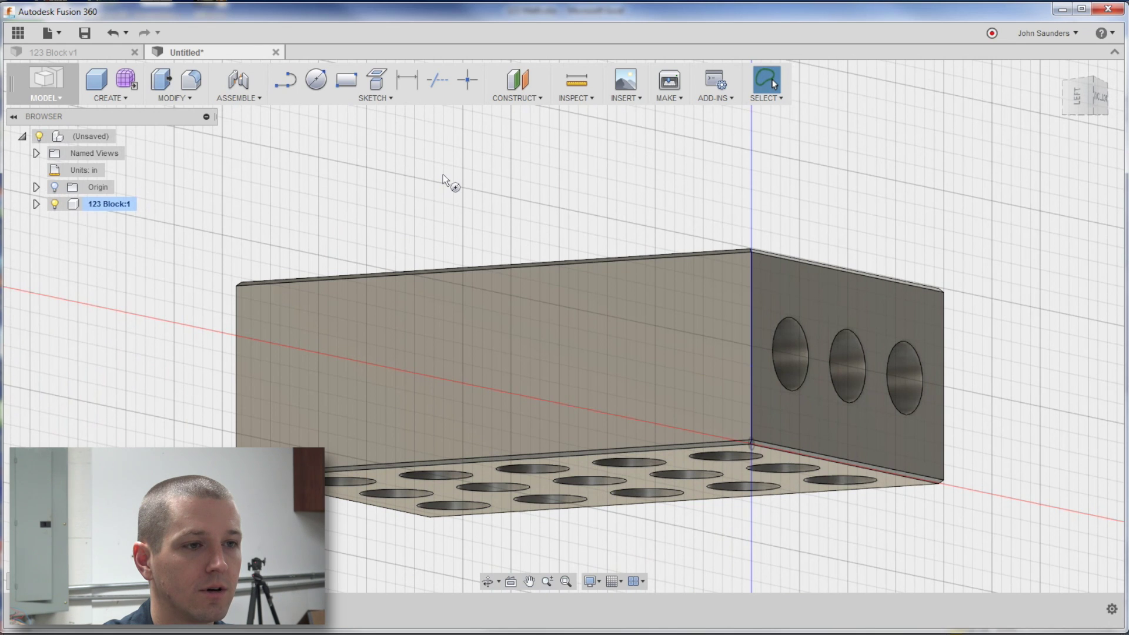
Draw a 0.375 in diameter circle on the block's end face.
key(c)
click(511, 331)
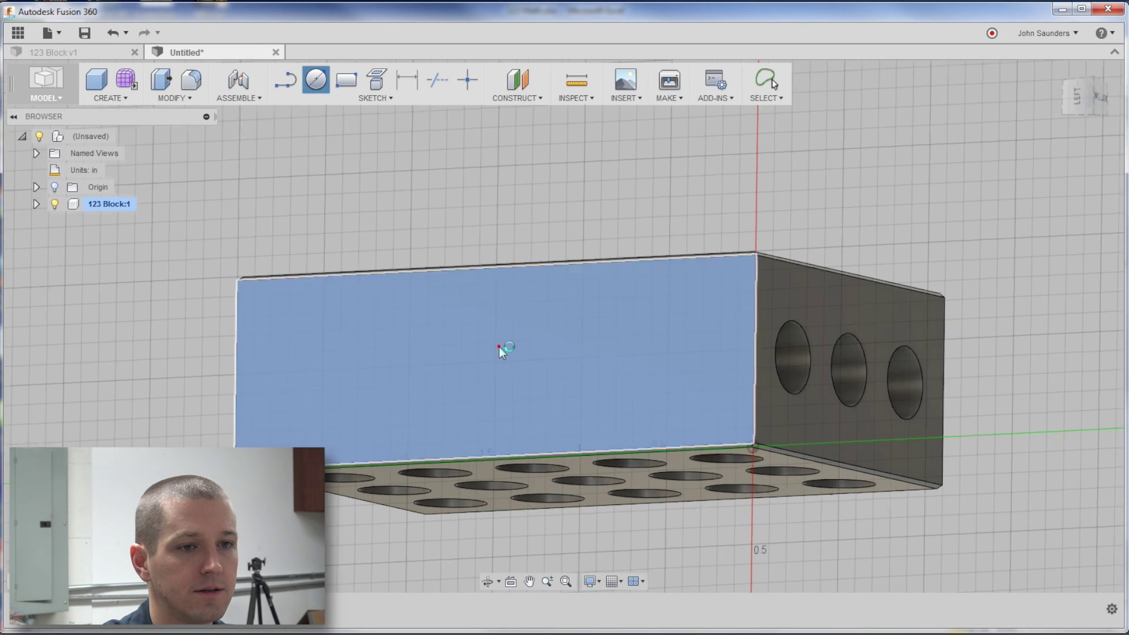
click(499, 347)
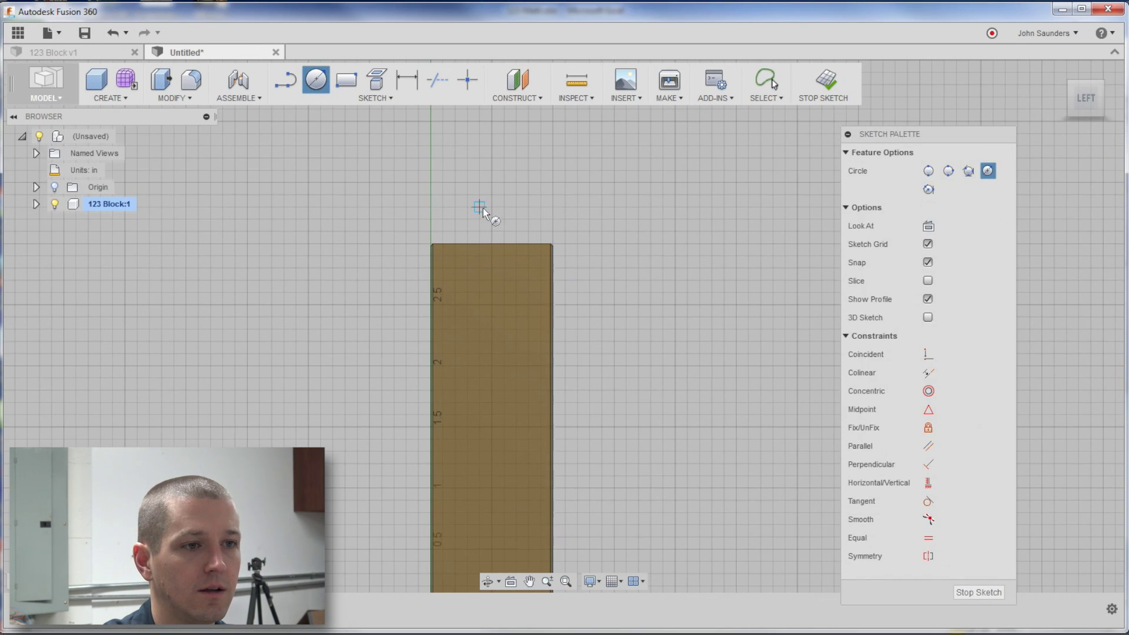
scroll(499, 247, up, 3)
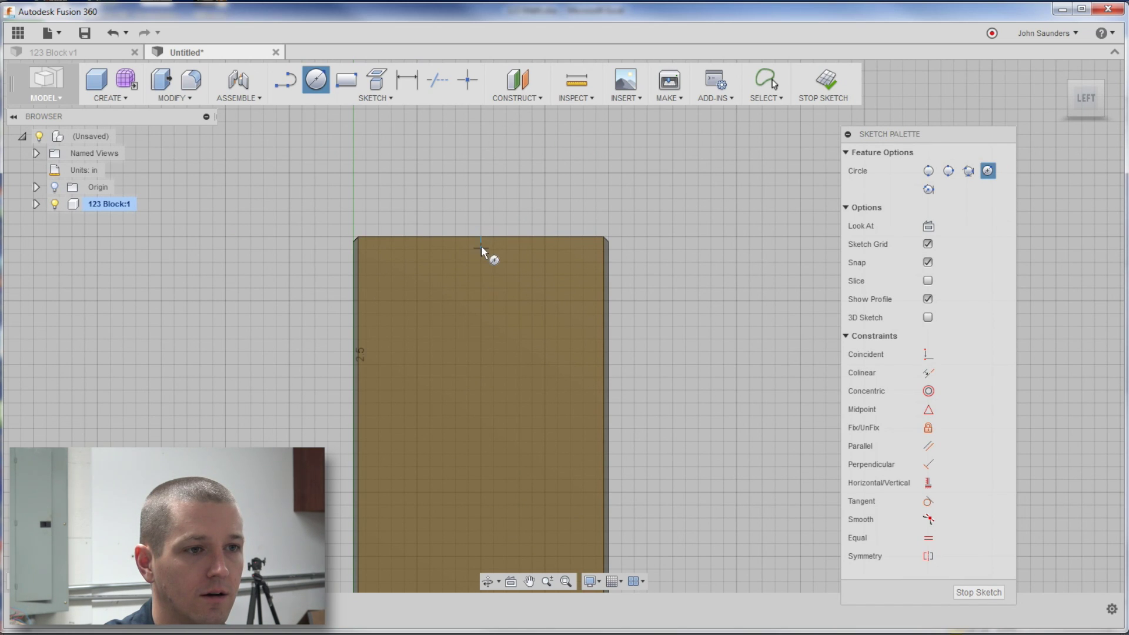
click(481, 321)
text(.375)
key(Tab)
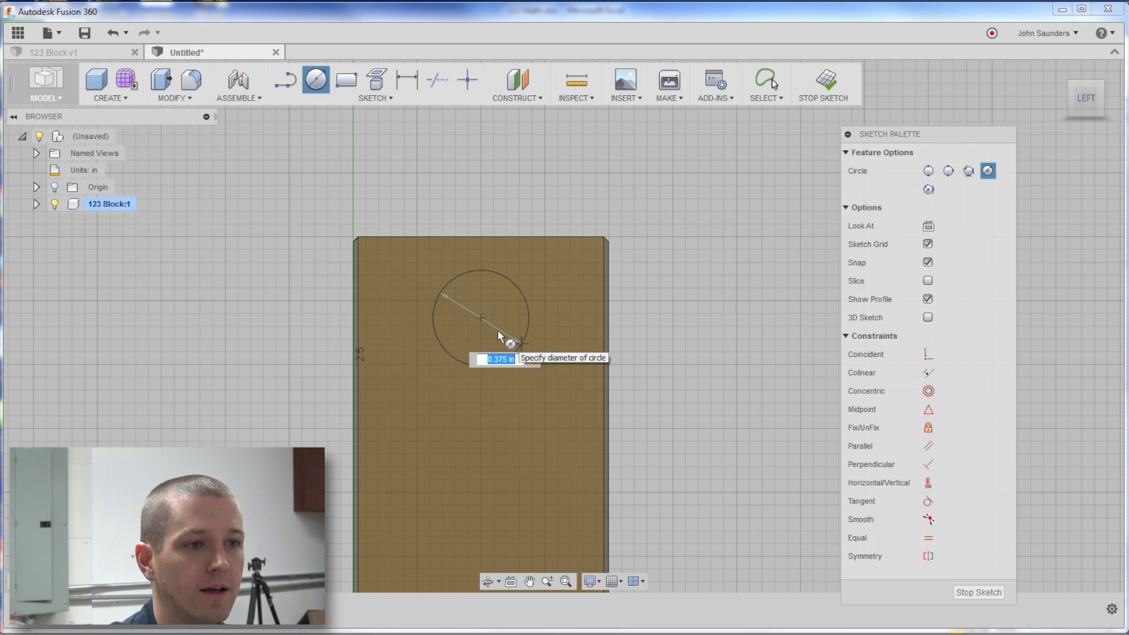
key(Return)
Dimension the circle centre 0.375 in below the top edge.
key(d)
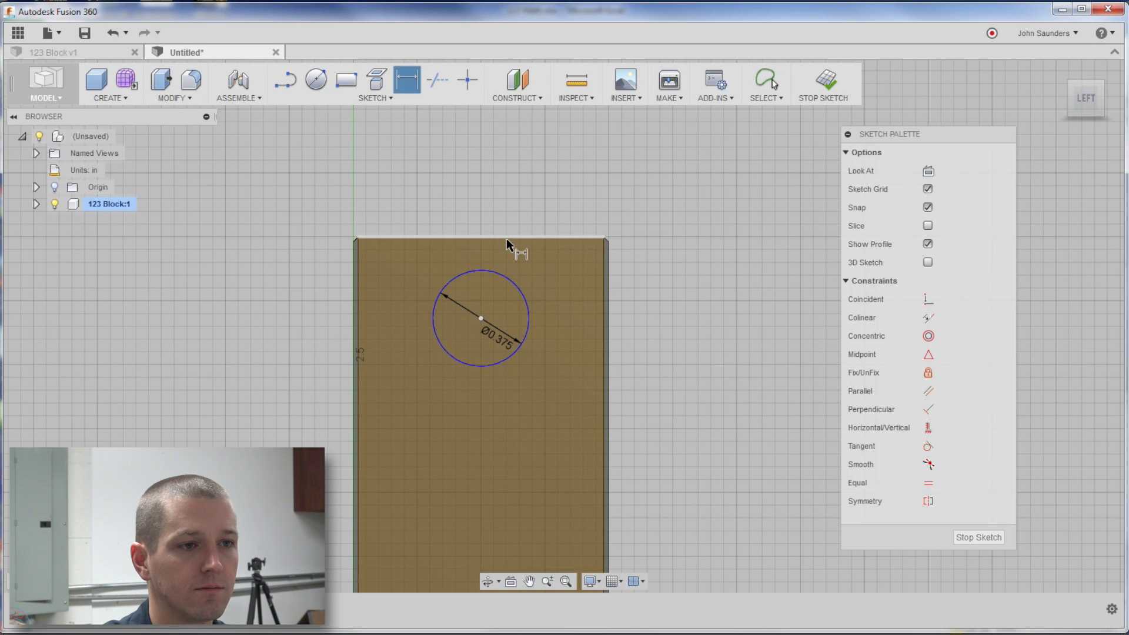
click(506, 238)
click(480, 319)
click(298, 292)
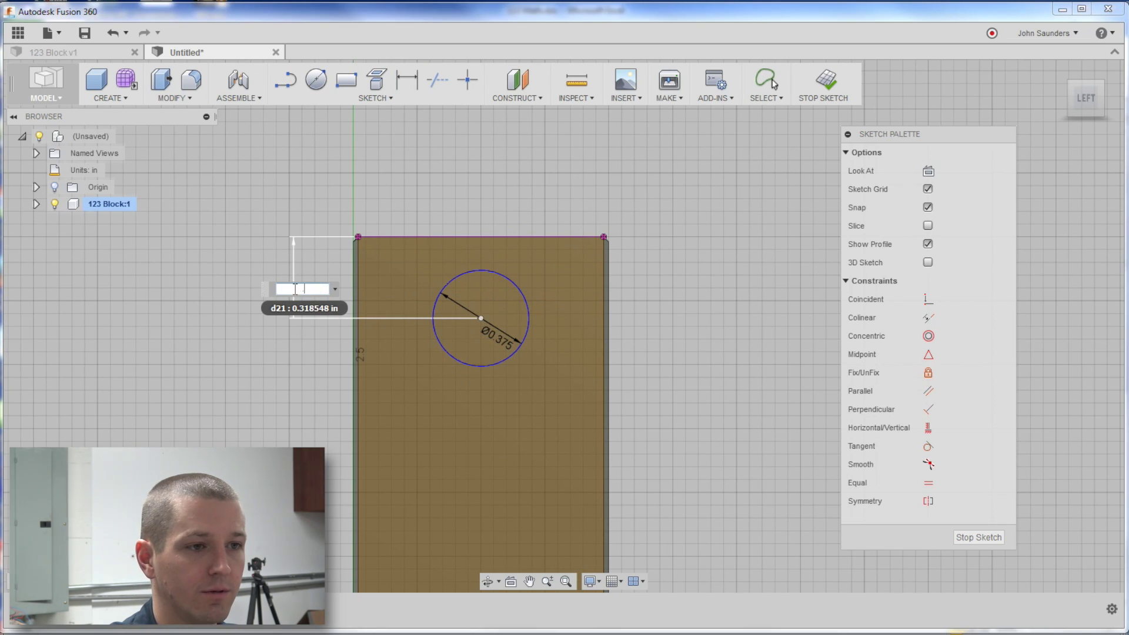
text(.375)
key(Return)
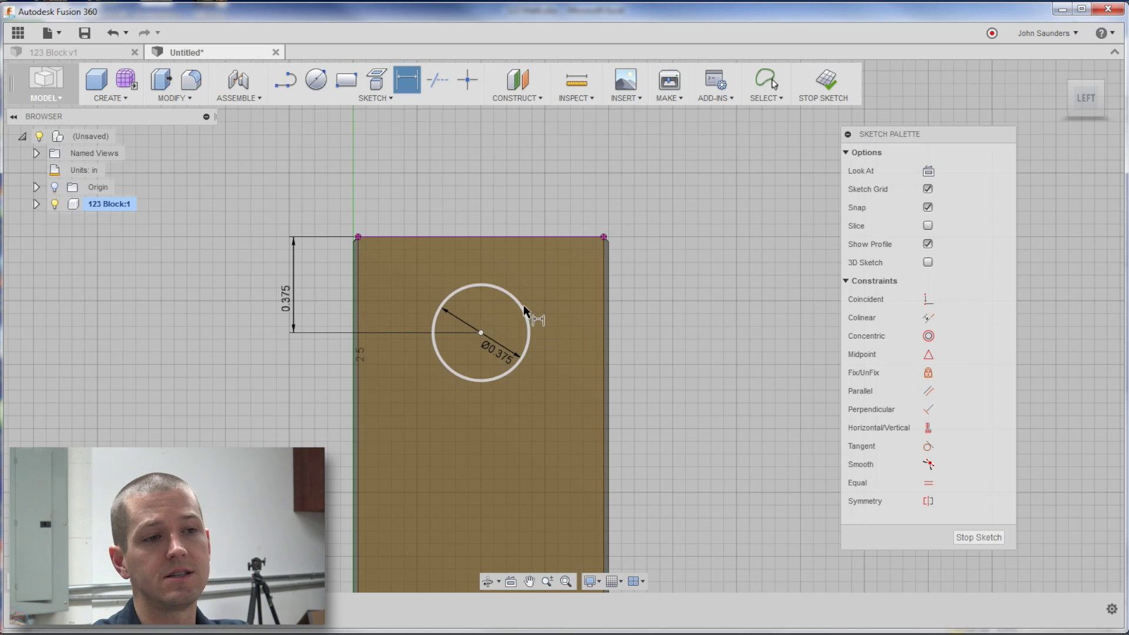
click(480, 333)
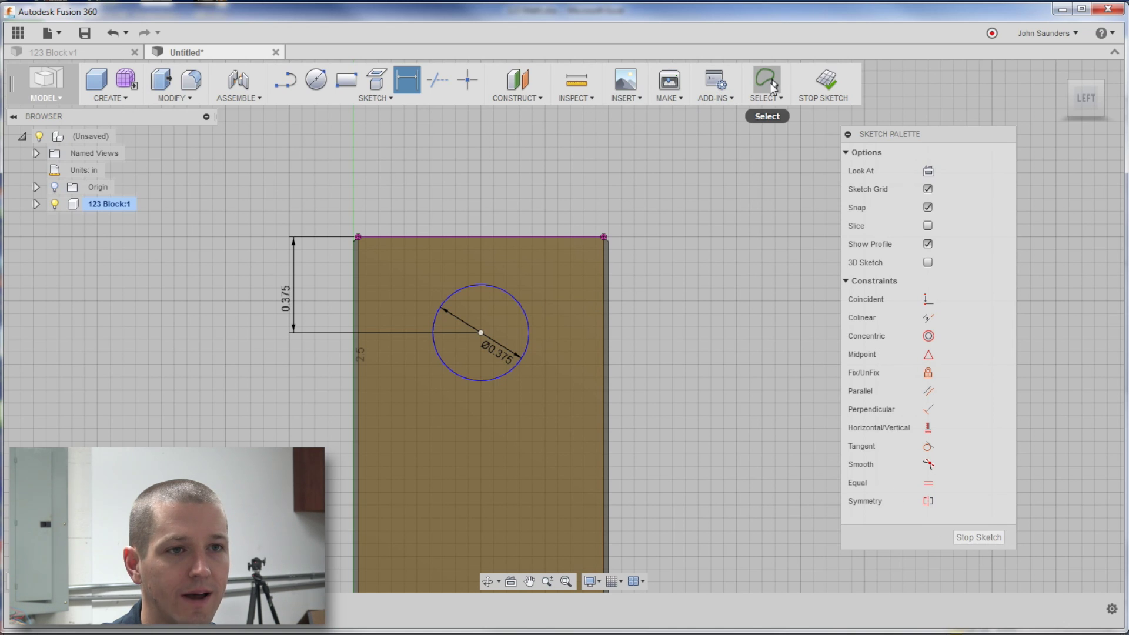
click(766, 81)
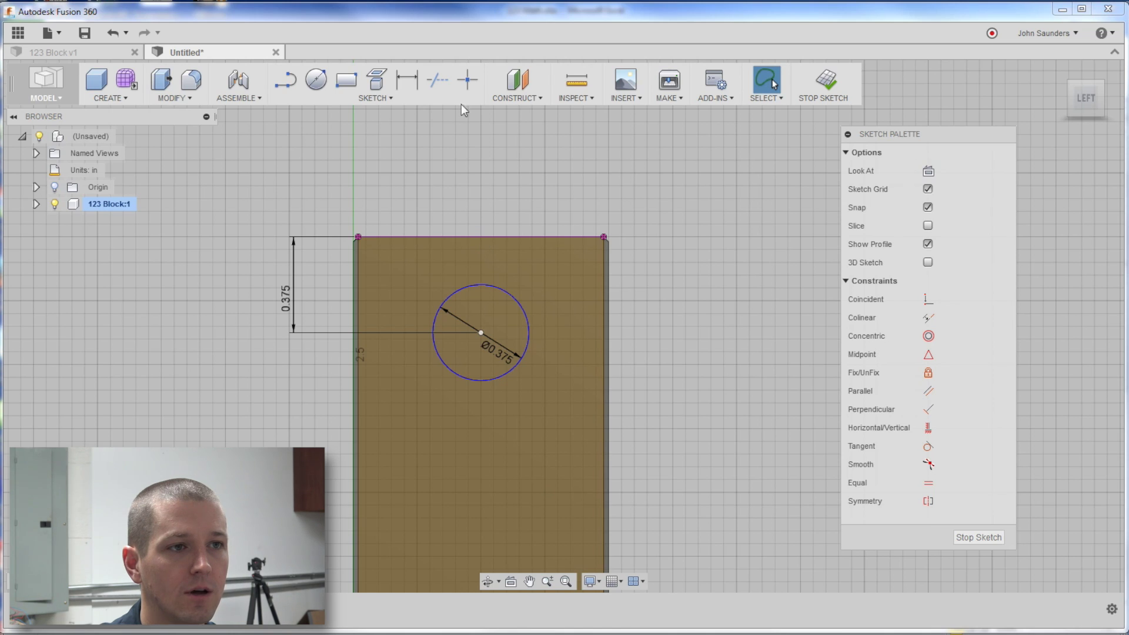
Add a point at the top edge's midpoint and vertically align the circle centre with it.
click(467, 81)
click(481, 236)
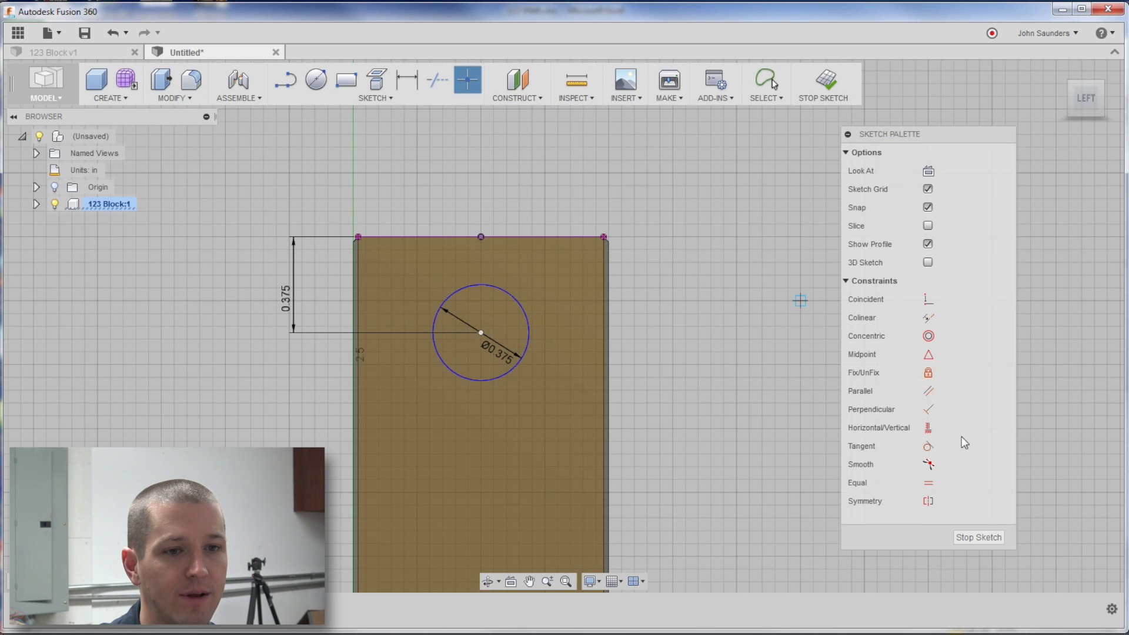
click(928, 427)
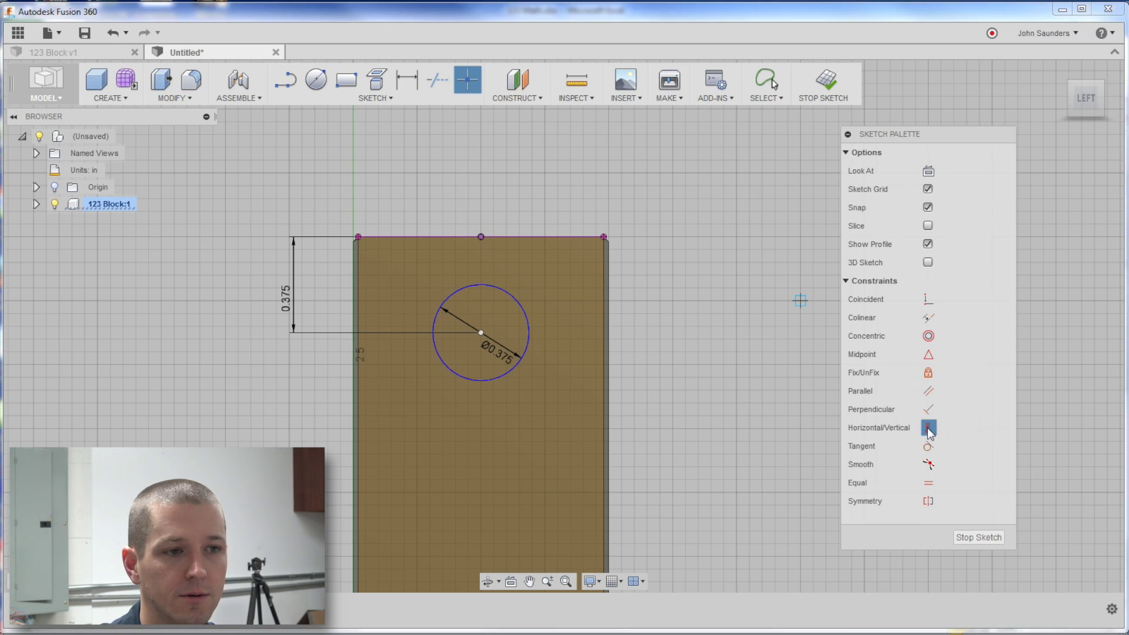
click(481, 333)
click(481, 237)
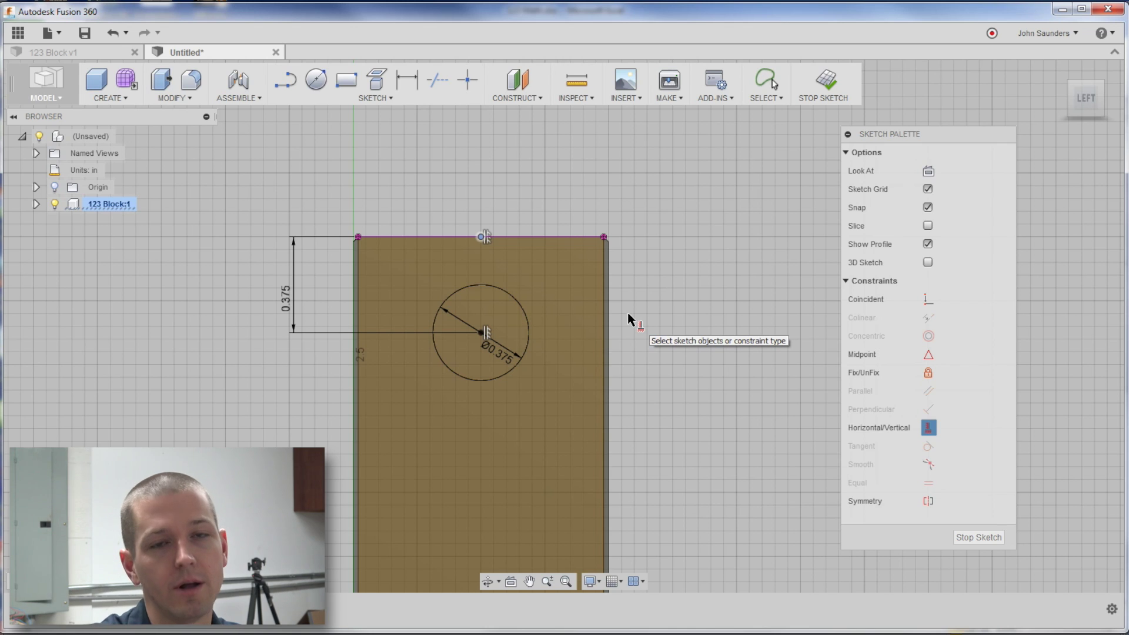
scroll(628, 317, down, 3)
shift+middle_drag(693, 320, 618, 283)
Extrude-cut the end-face circle 3.80 in through the whole block.
key(e)
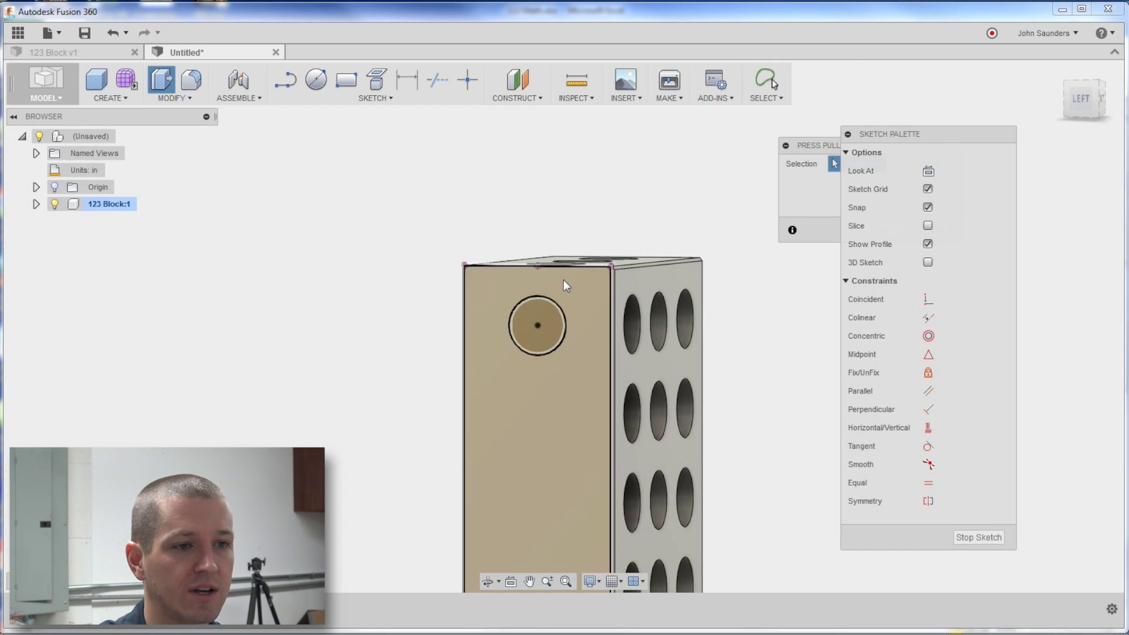
click(547, 314)
shift+middle_drag(676, 196, 274, 212)
drag(207, 322, 639, 274)
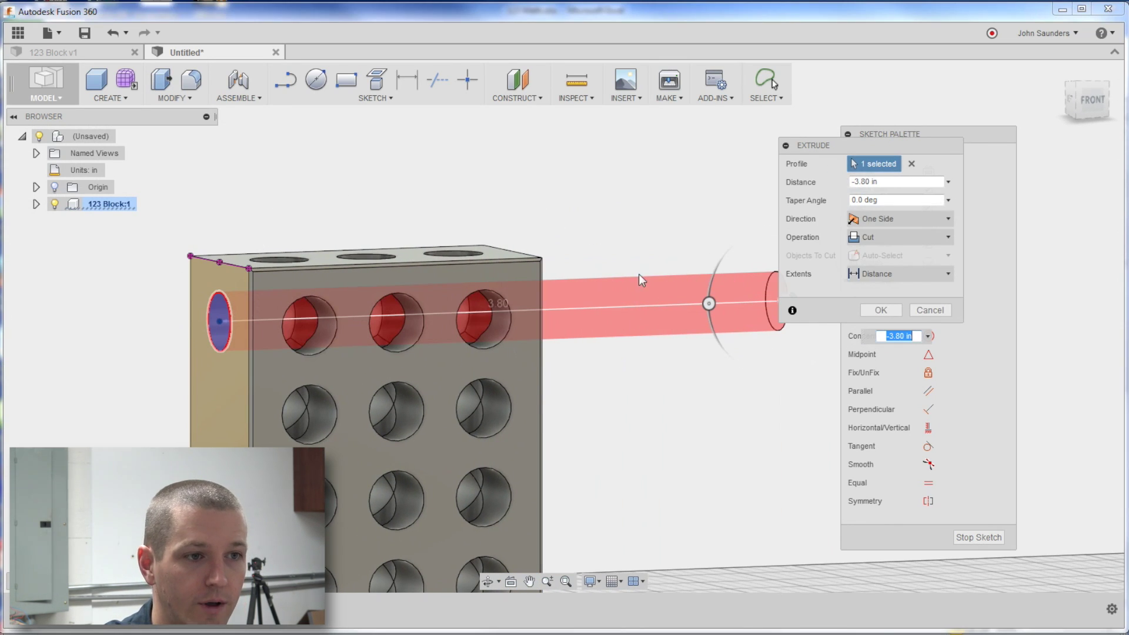
click(878, 311)
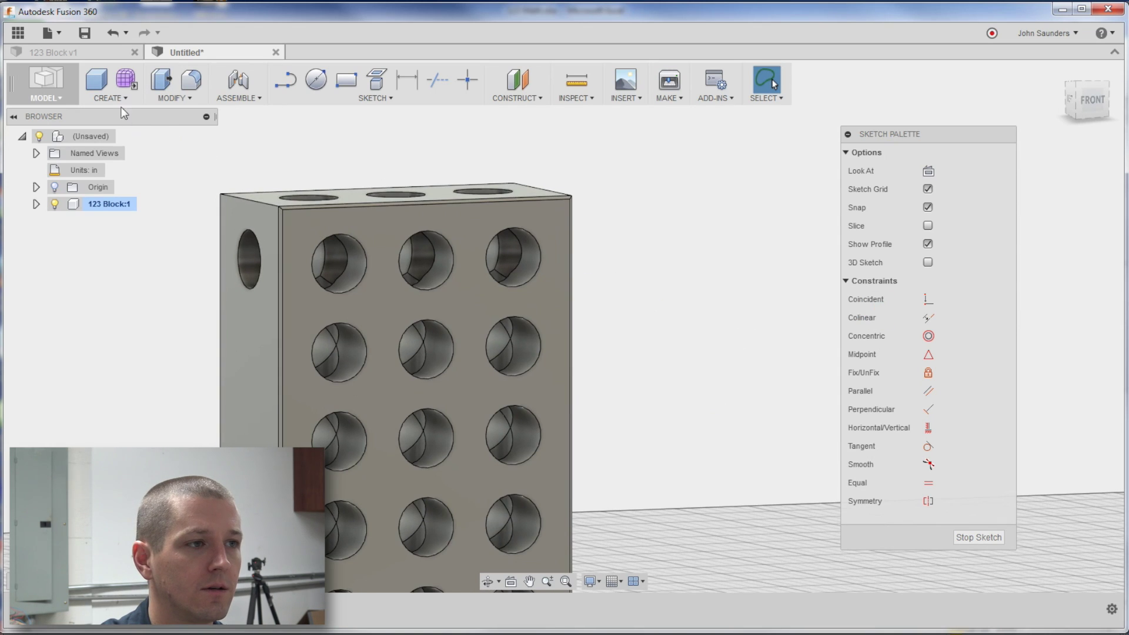
Start a rectangular pattern of the left side hole along the block's left edge.
click(119, 101)
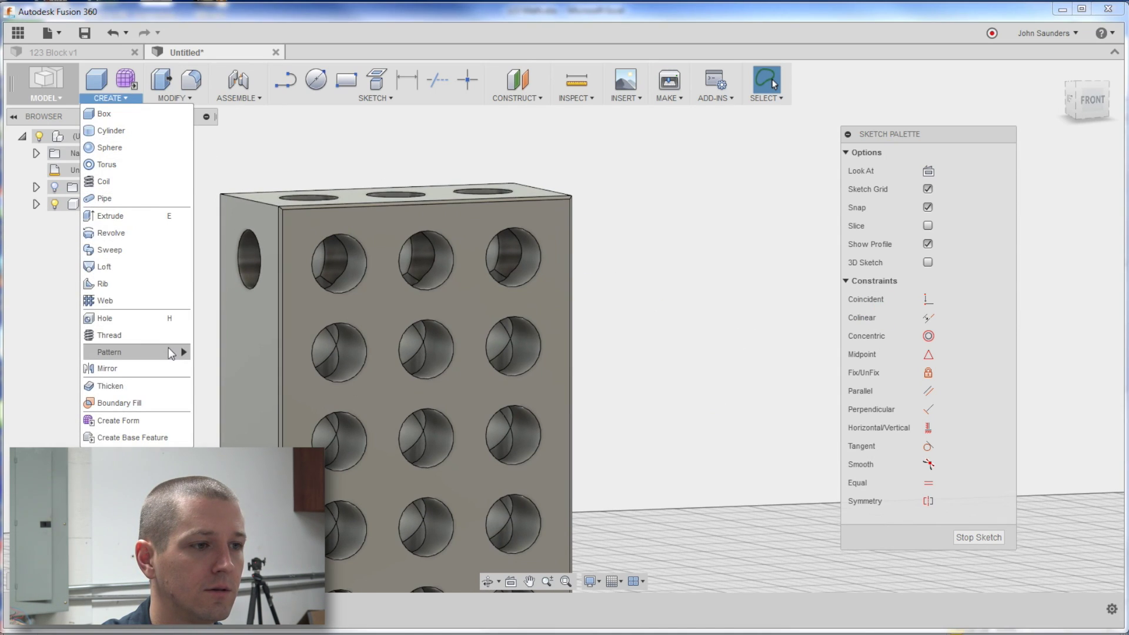
mouse_move(168, 350)
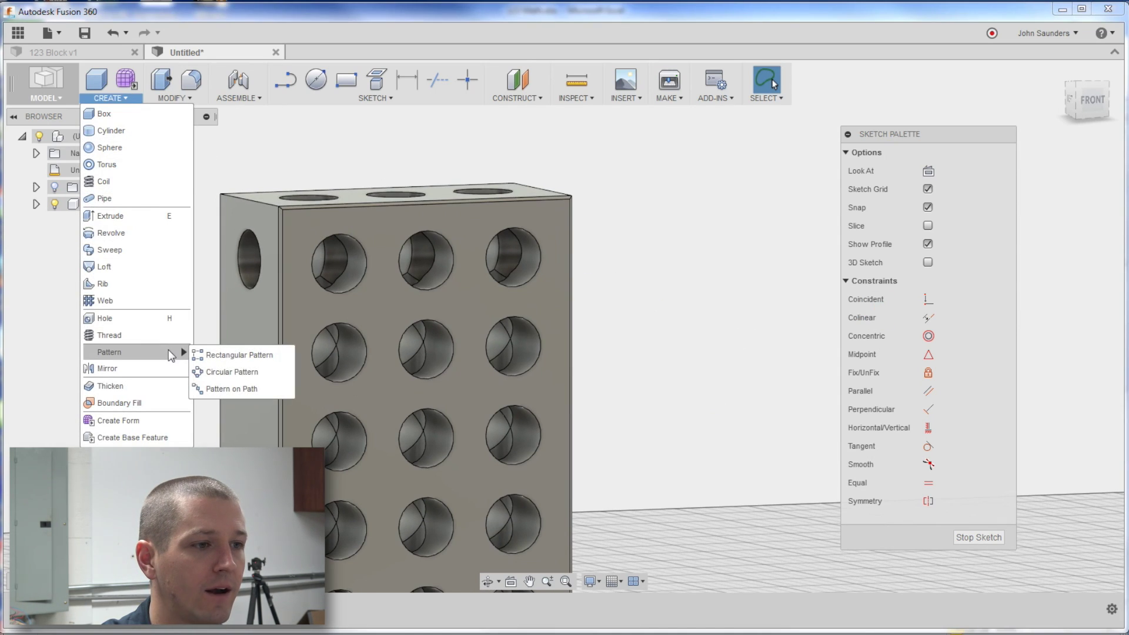
click(238, 356)
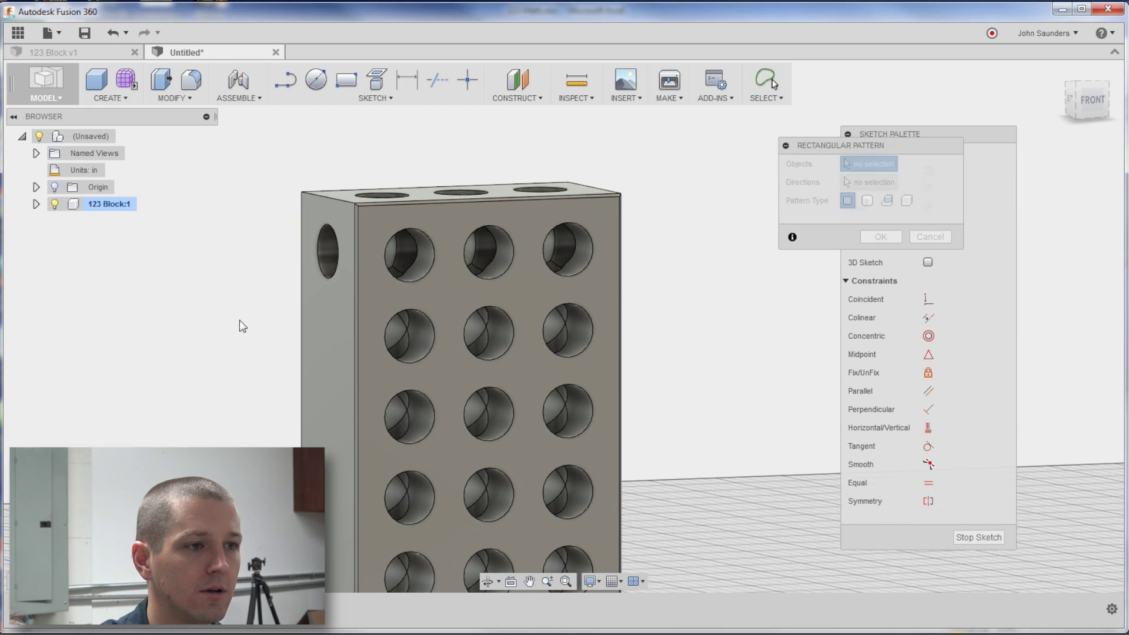
shift+middle_drag(239, 320, 330, 259)
scroll(337, 254, up, 3)
click(337, 254)
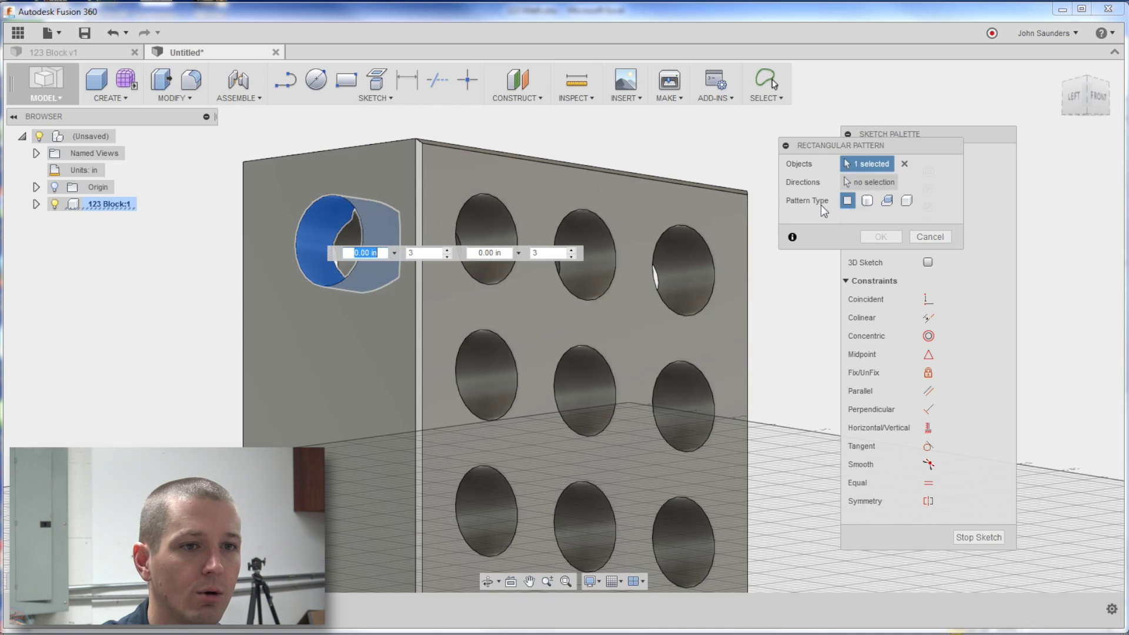
click(869, 182)
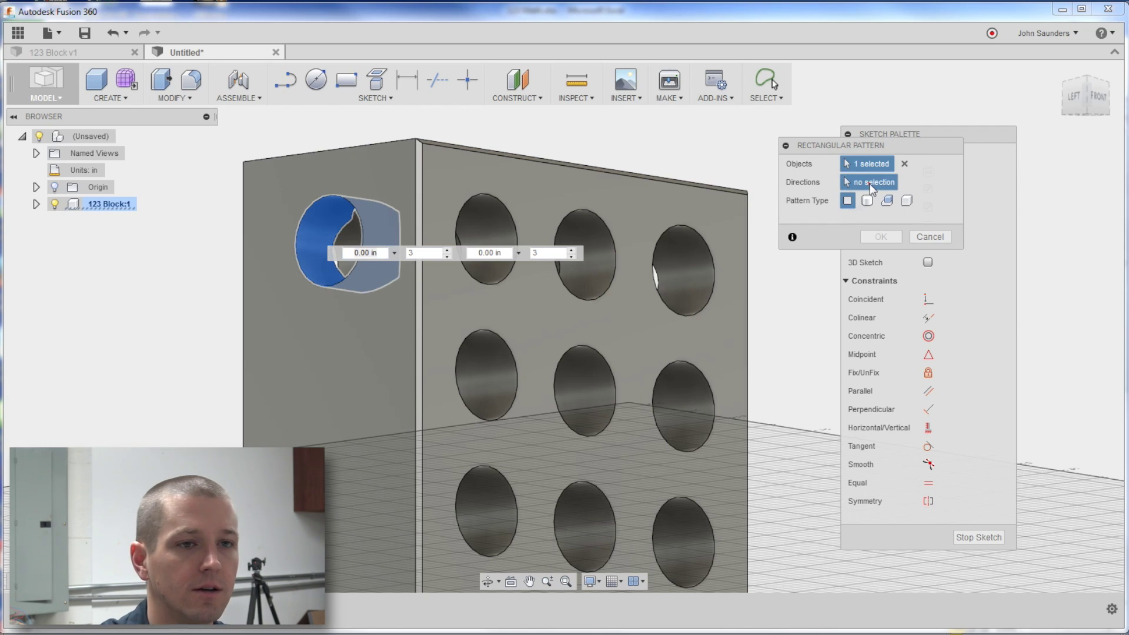
click(245, 246)
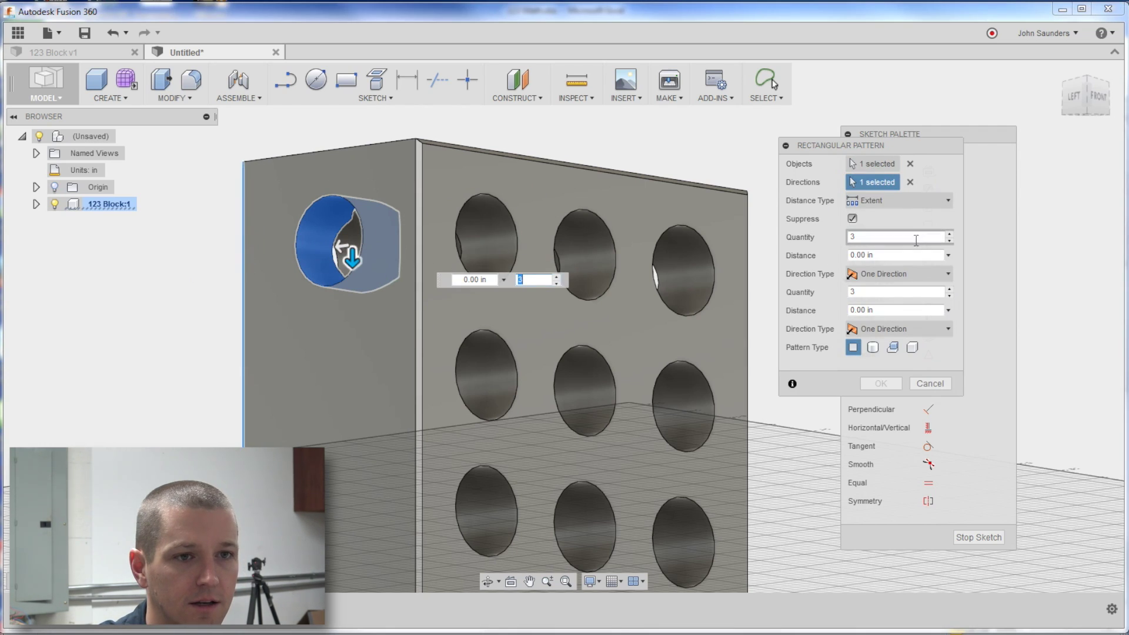
Pattern 5 holes by Spacing at 0.5625 in, apply it, and bring up the 123 Math workbook.
click(864, 199)
click(866, 229)
text(5)
key(Tab)
text(.)
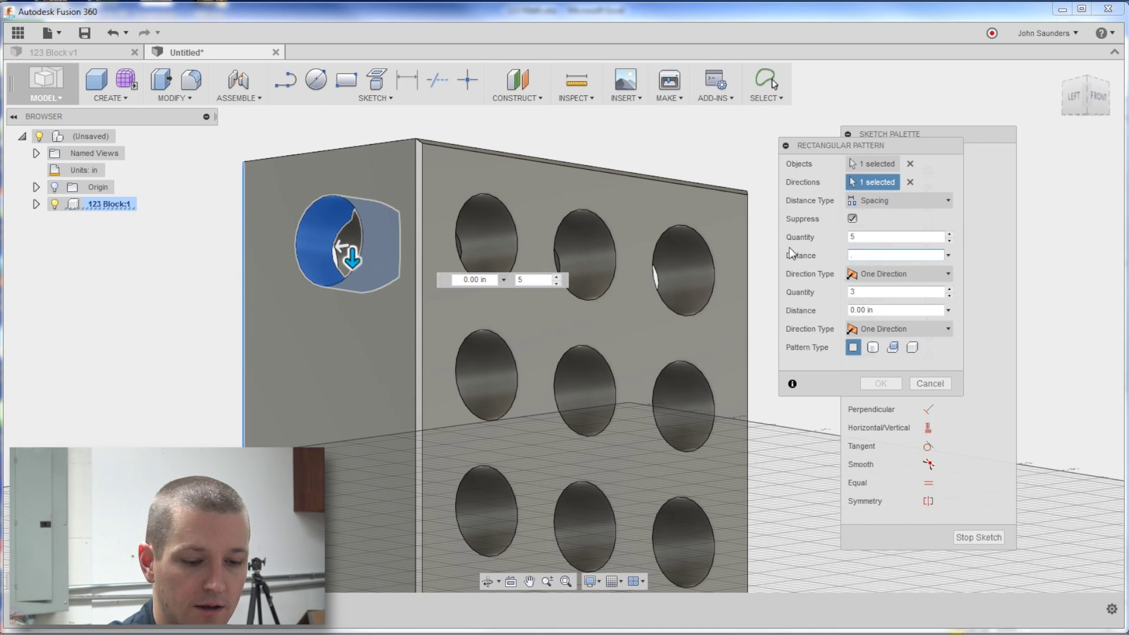
text(5625)
key(Tab)
scroll(177, 229, down, 3)
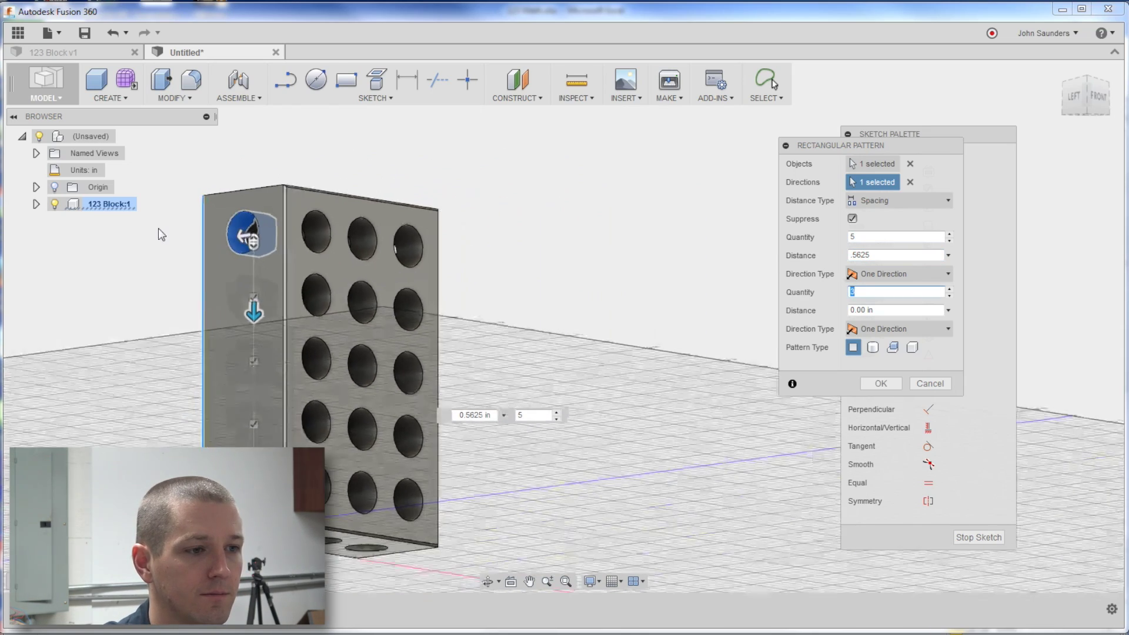
middle_drag(157, 228, 211, 190)
click(880, 383)
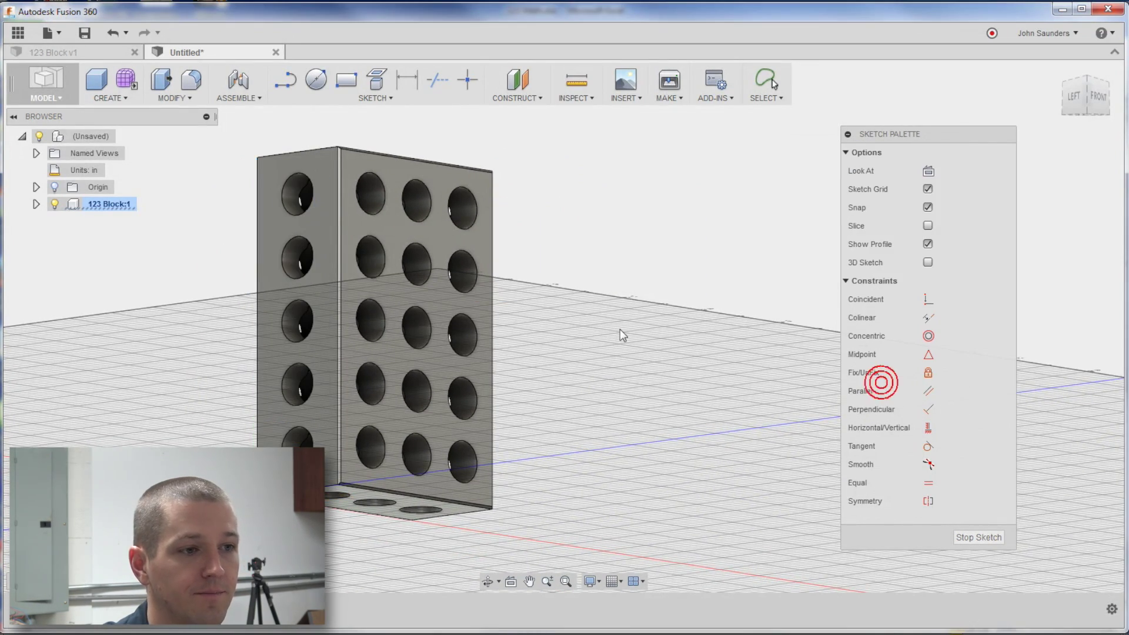
shift+middle_drag(619, 327, 736, 309)
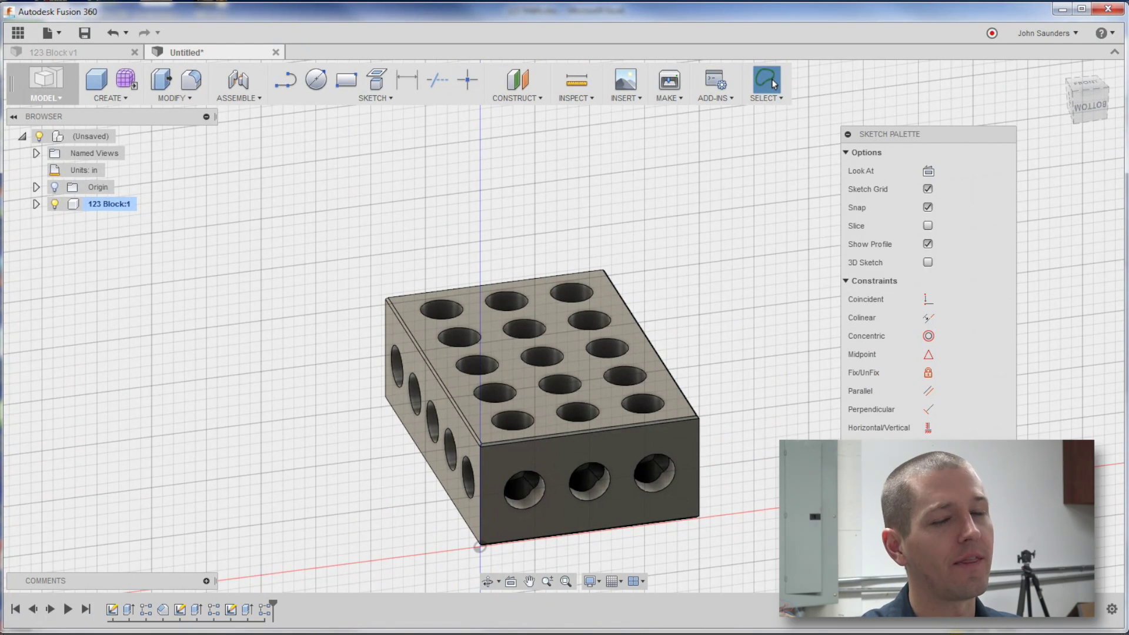
key(alt+Tab)
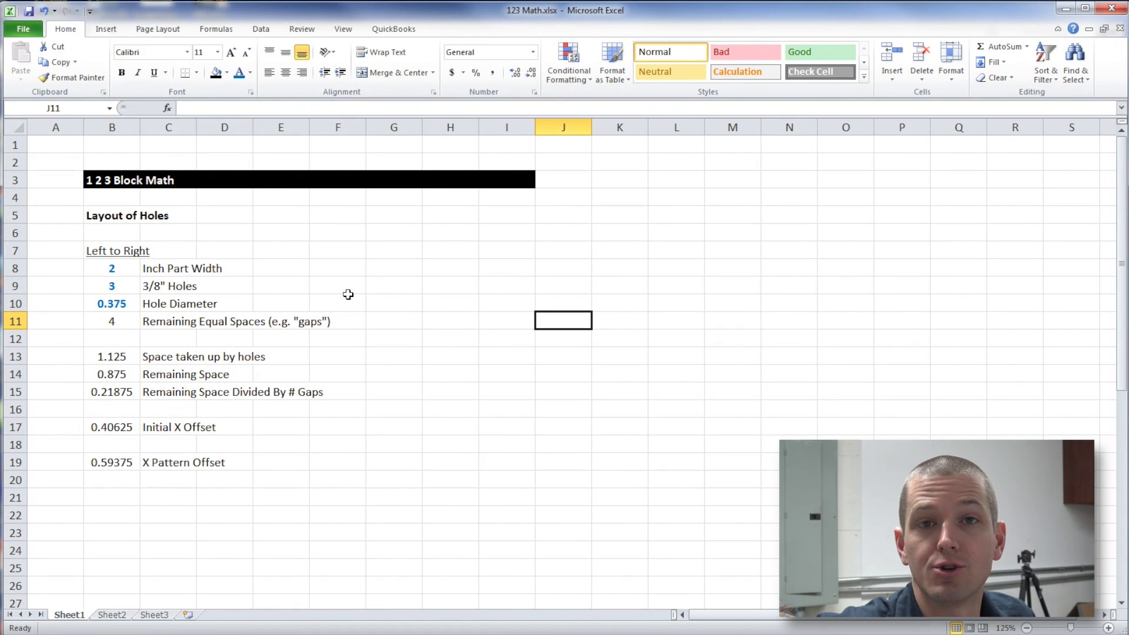
Relate the sheet's 2 in width, 0.375 hole diameter and gap count to the block.
click(104, 272)
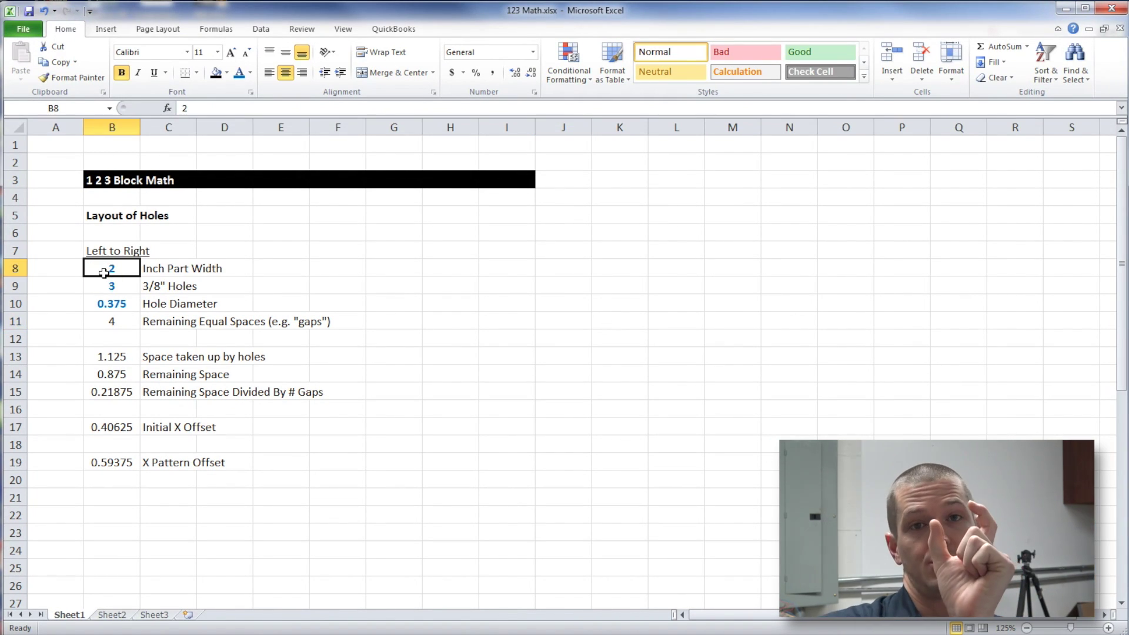
key(alt+Tab)
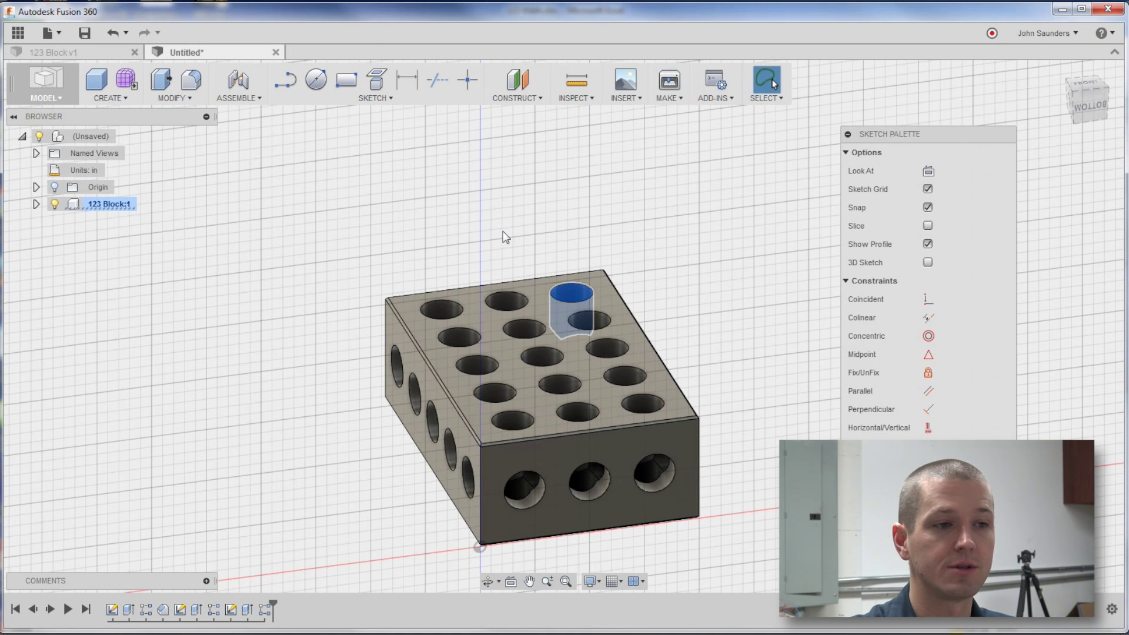
key(alt+Tab)
click(107, 304)
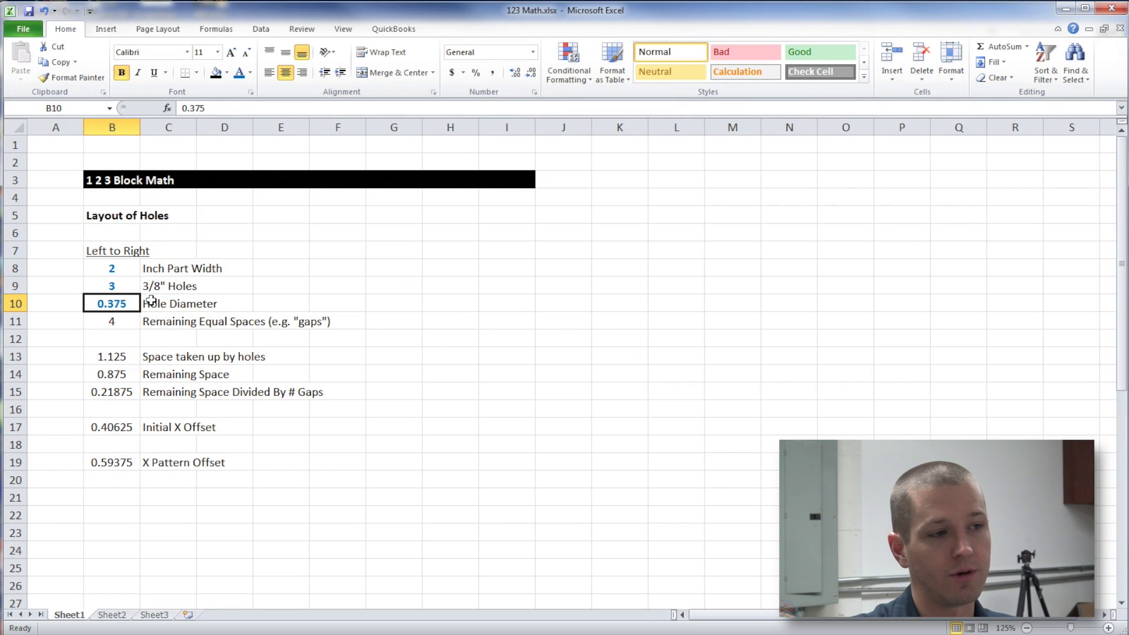
click(112, 319)
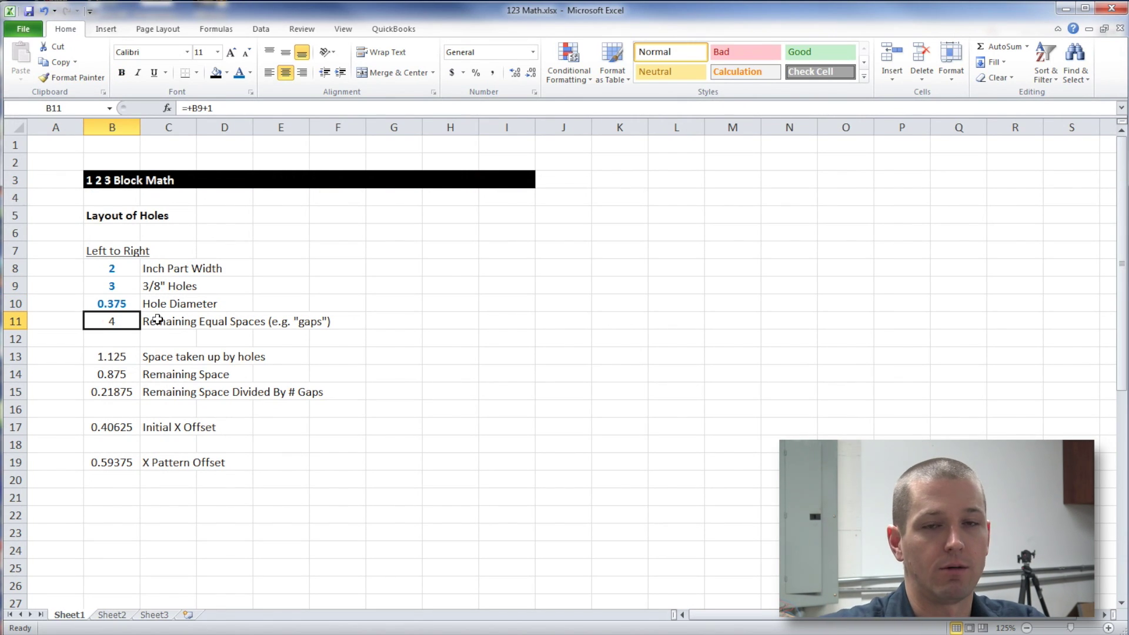
key(alt+Tab)
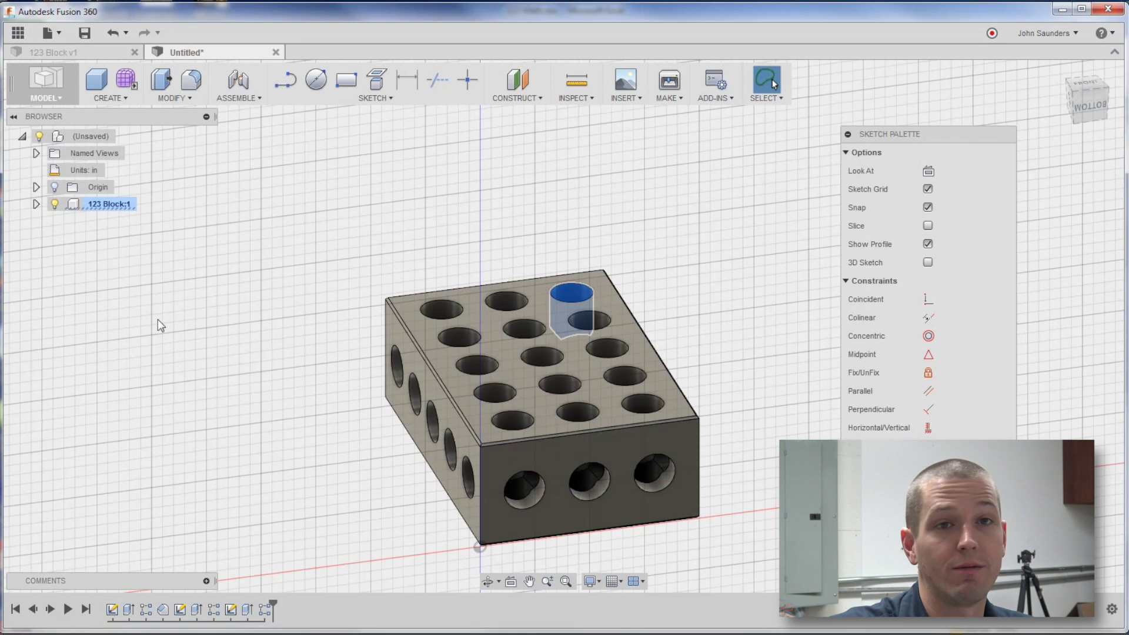
click(410, 312)
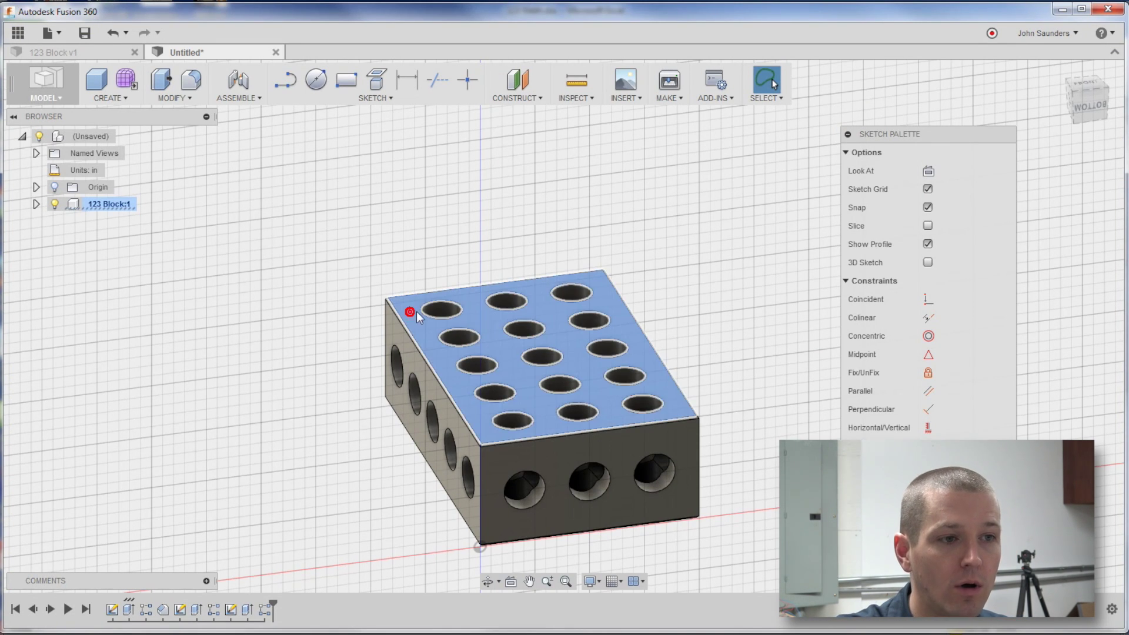
click(538, 294)
click(597, 285)
key(alt+Tab)
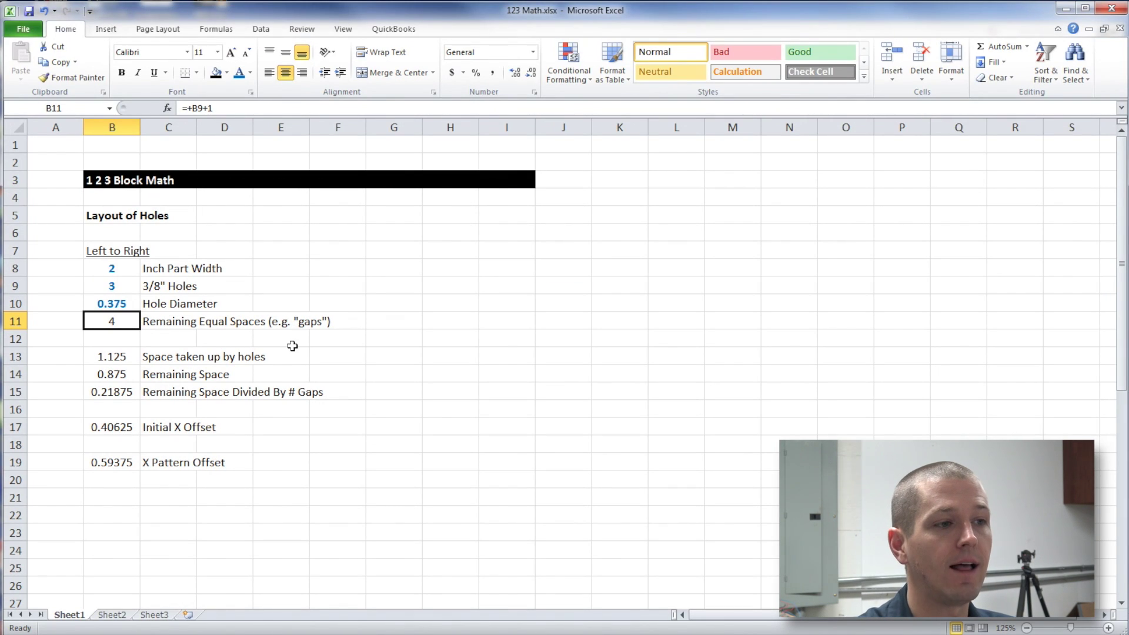
Review the B11, B13, B14 and B15 formulas: 4 gaps, 1.125, 0.875 and 0.21875.
click(207, 108)
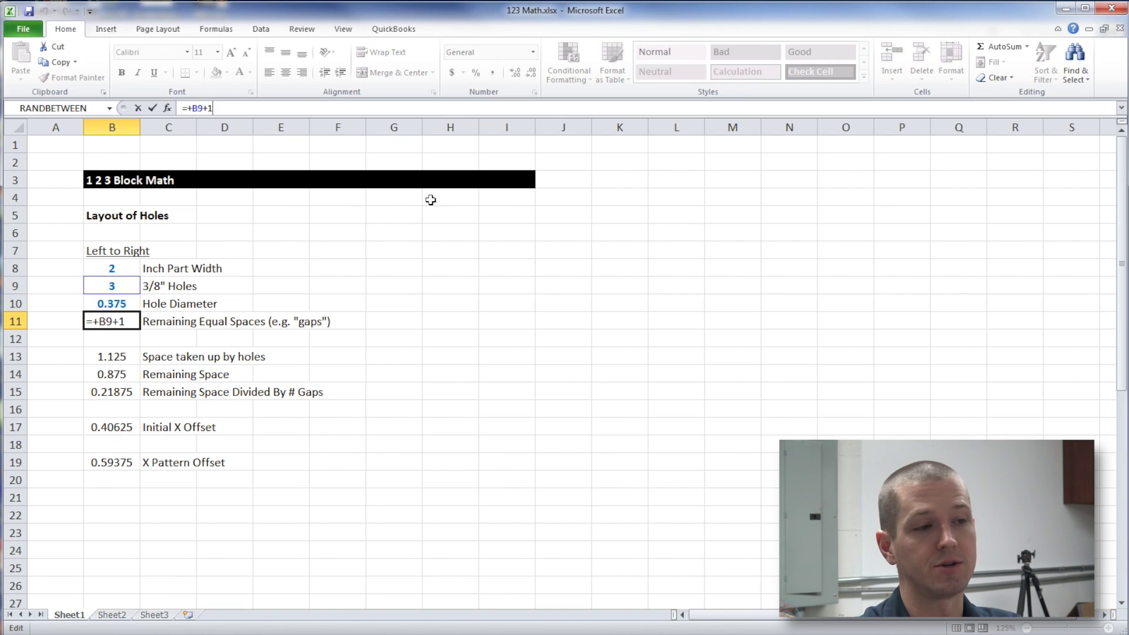
key(ctrl+Return)
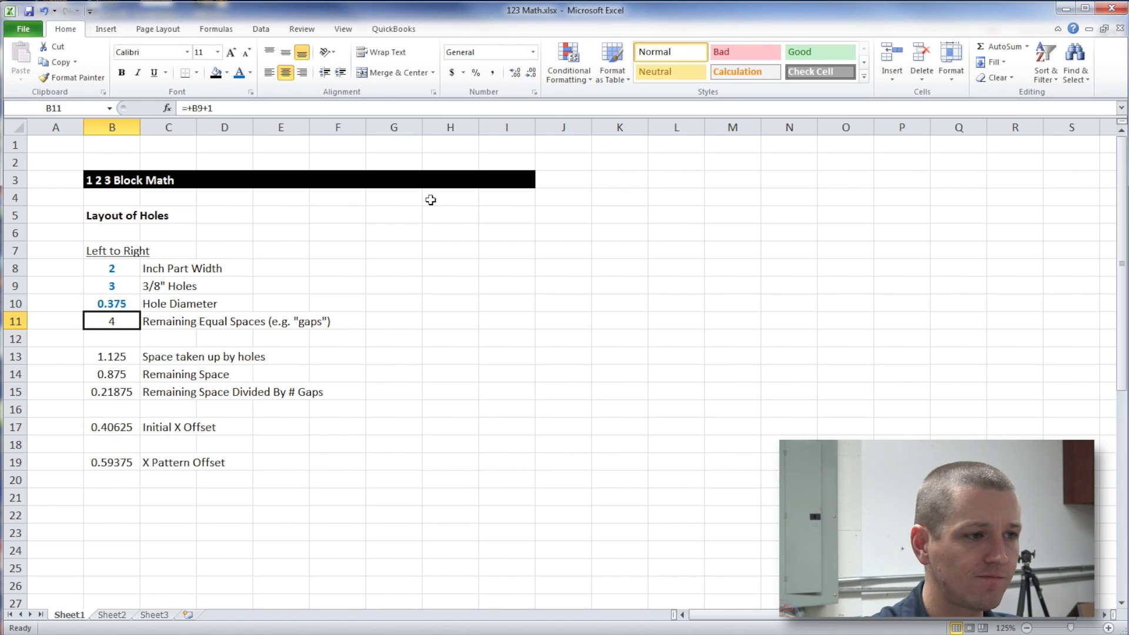
key(Down)
key(Down)
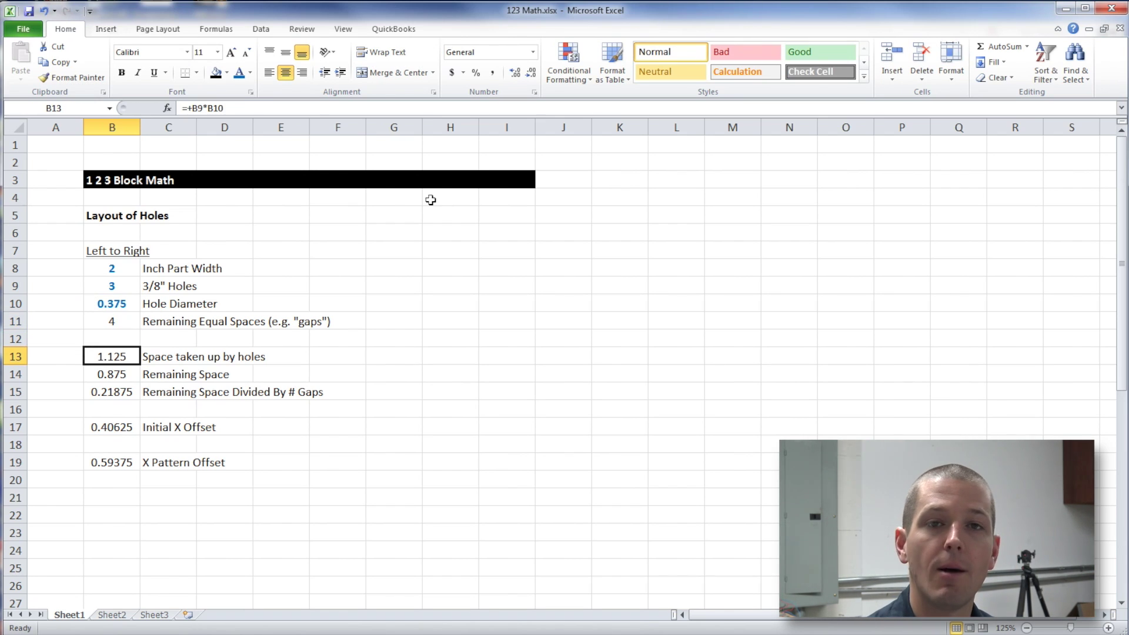
key(F2)
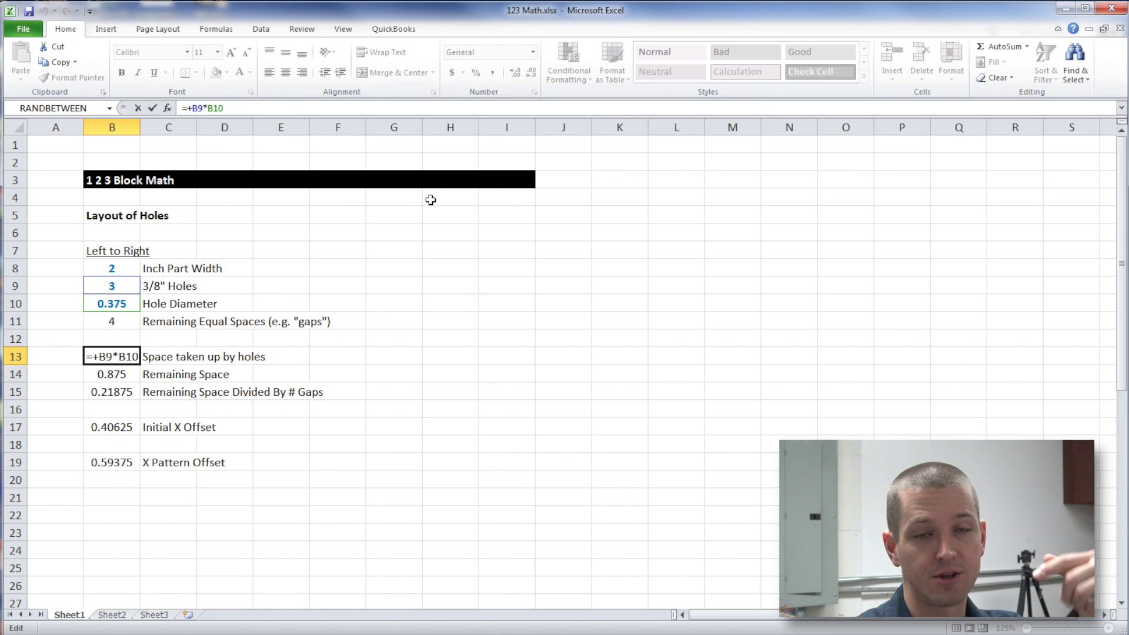
key(Escape)
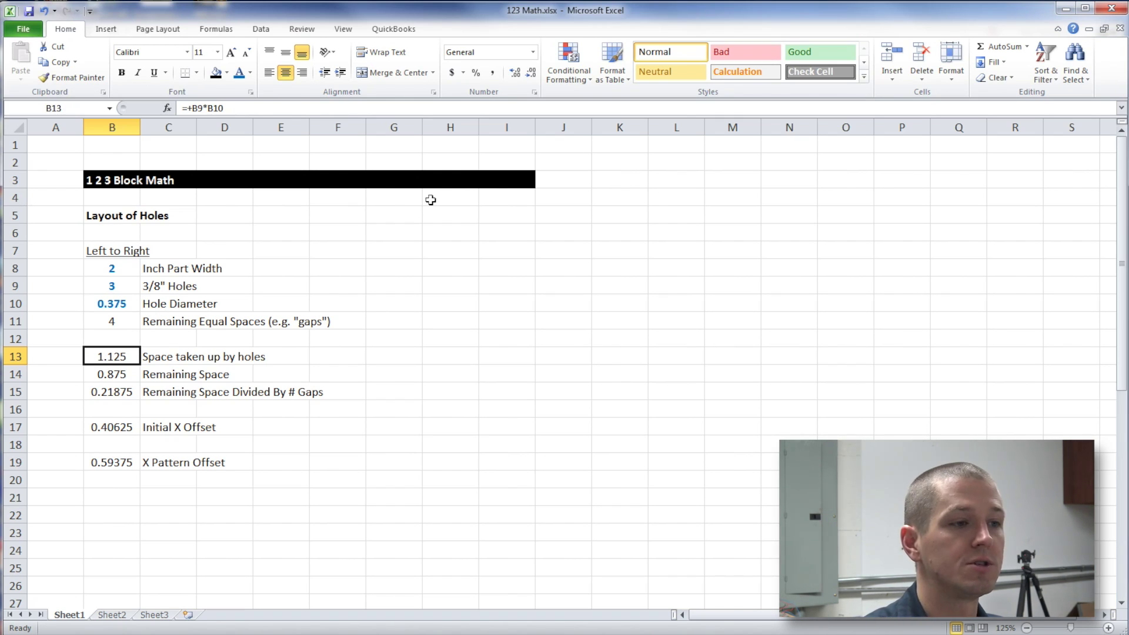
key(Down)
key(F2)
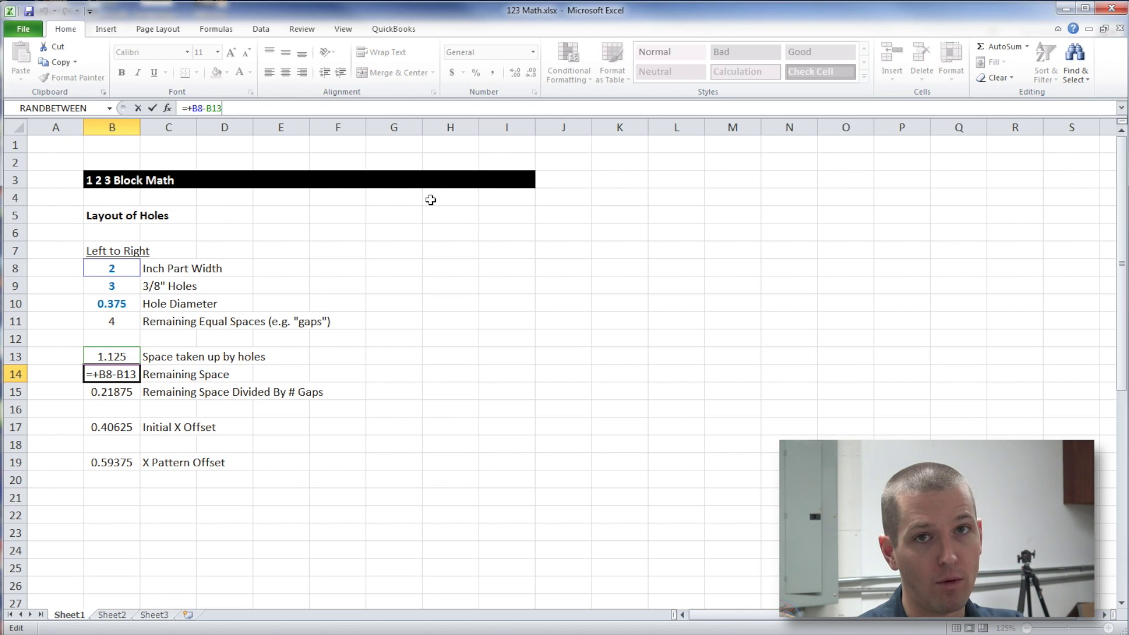
key(ctrl+Return)
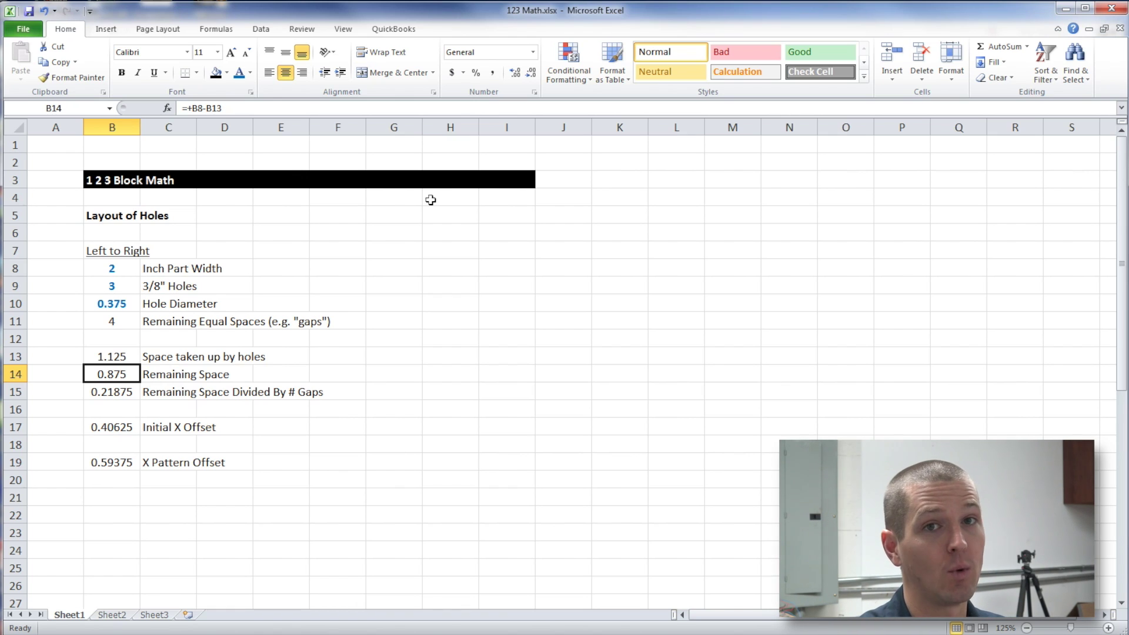
key(Down)
key(F2)
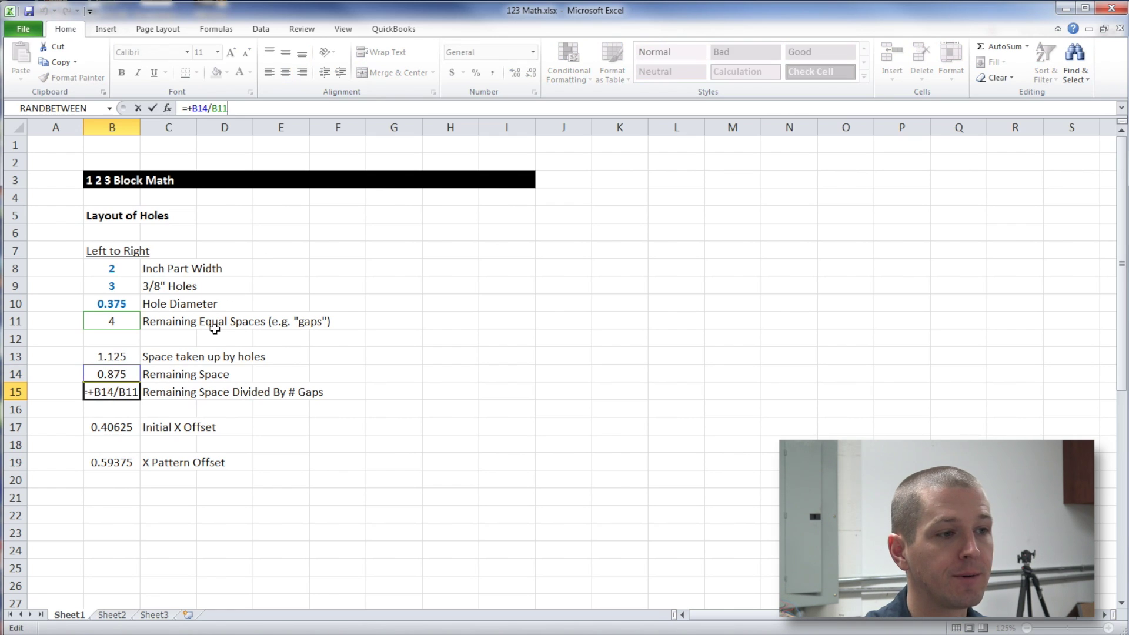
key(Escape)
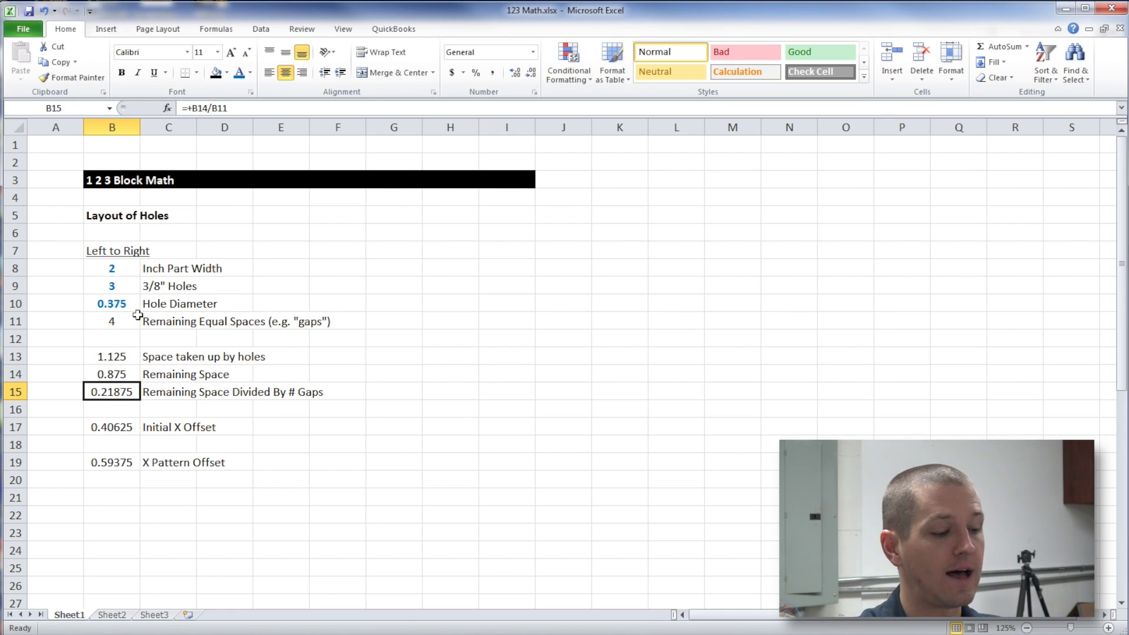
key(alt+Tab)
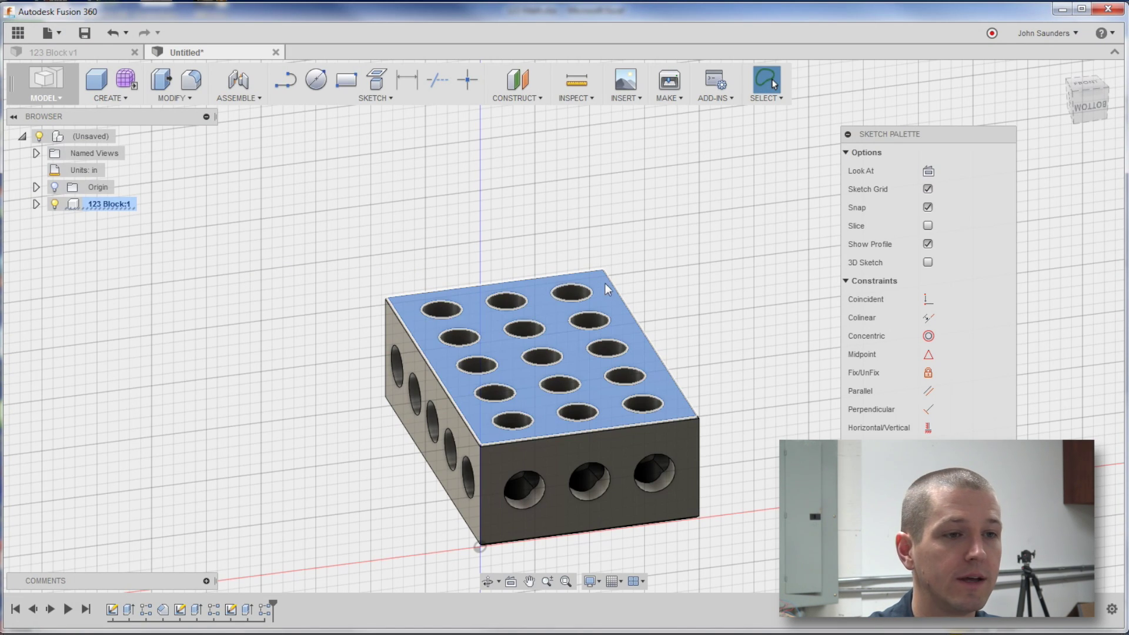
key(alt+Tab)
key(Down)
key(Down)
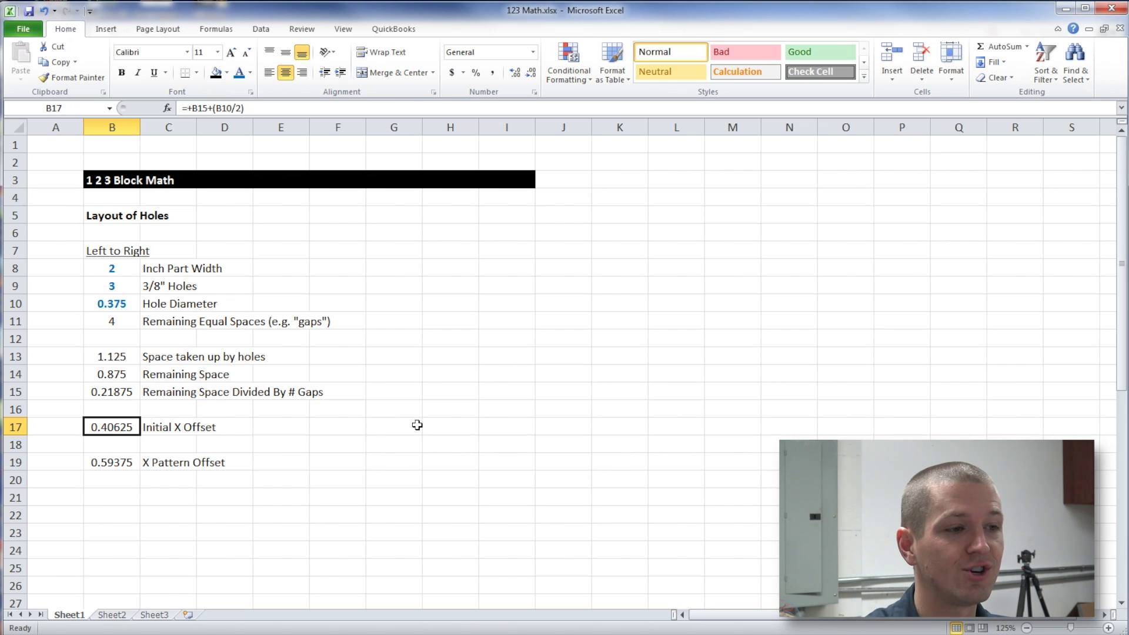
key(alt+Tab)
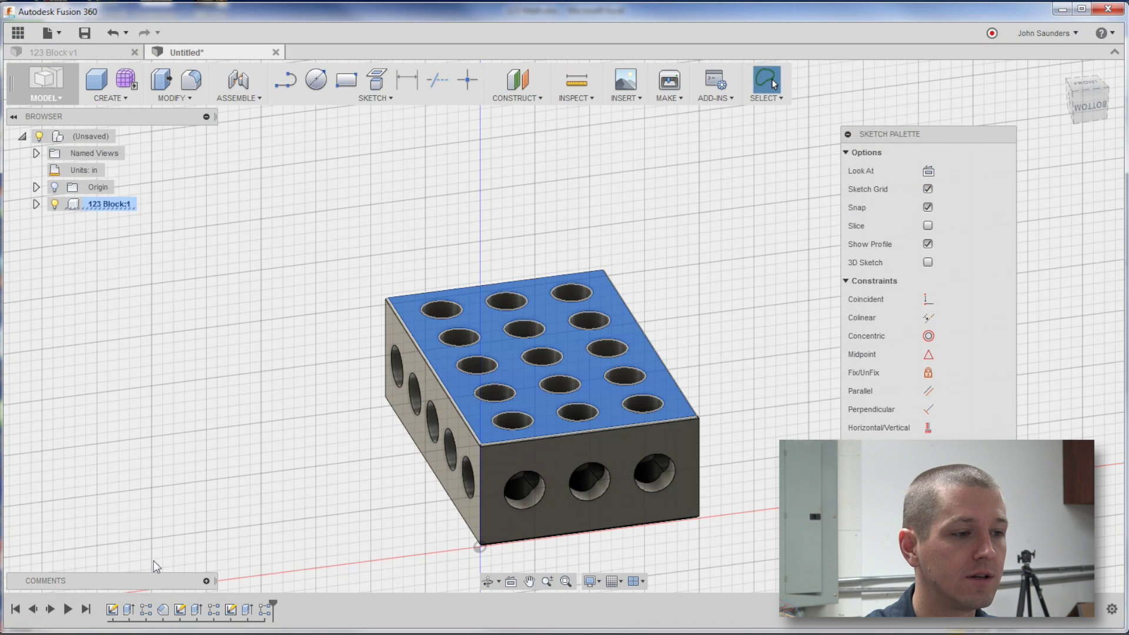
Reopen Sketch1 and compare its 0.4063 offset with B17's =B15+(B10/2) value of 0.40625.
right_click(118, 612)
click(148, 559)
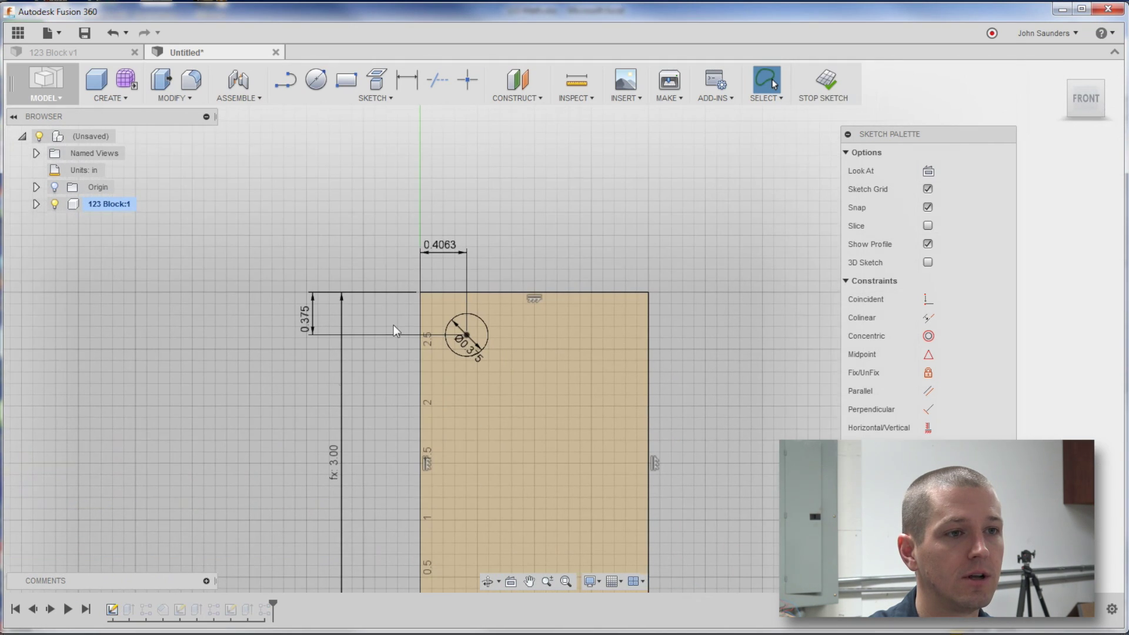
scroll(393, 325, up, 1)
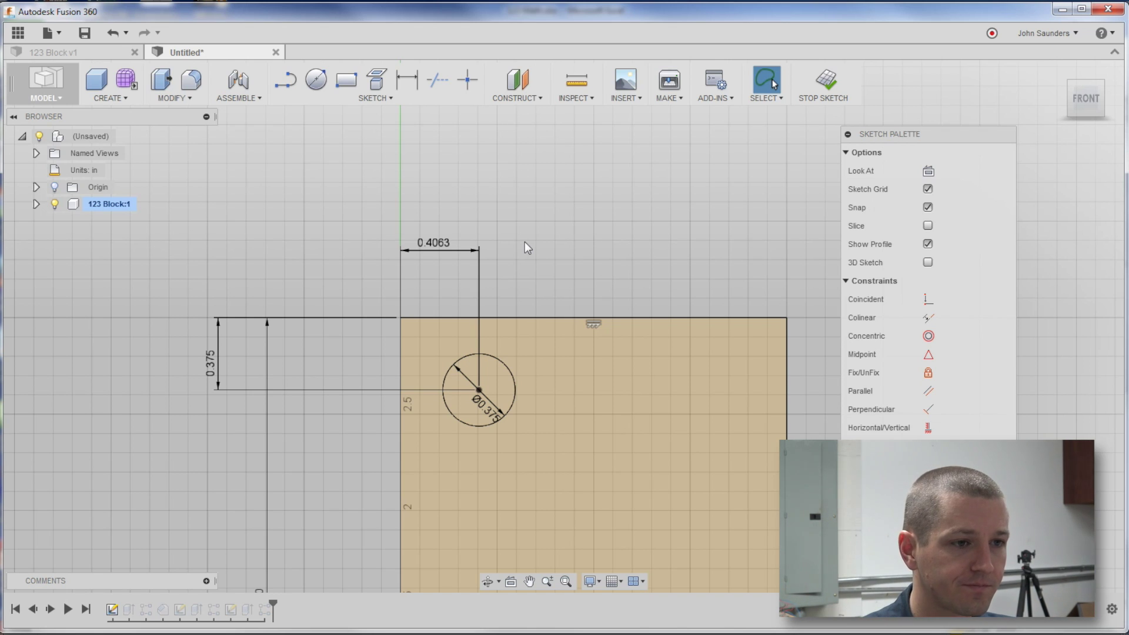
key(alt+Tab)
key(F2)
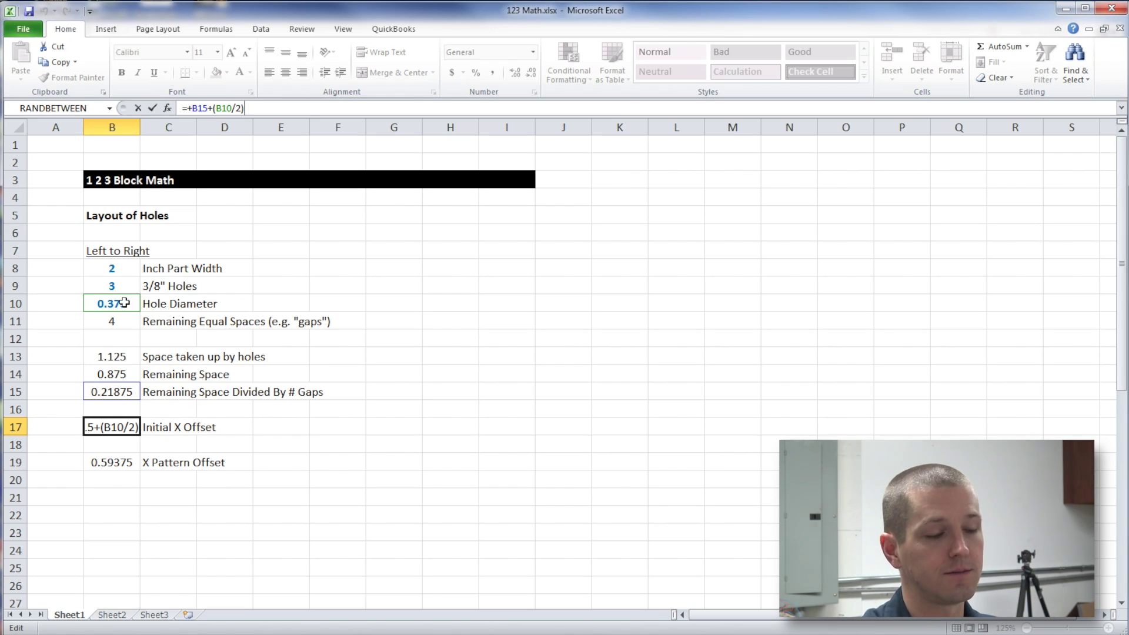
key(ctrl+Return)
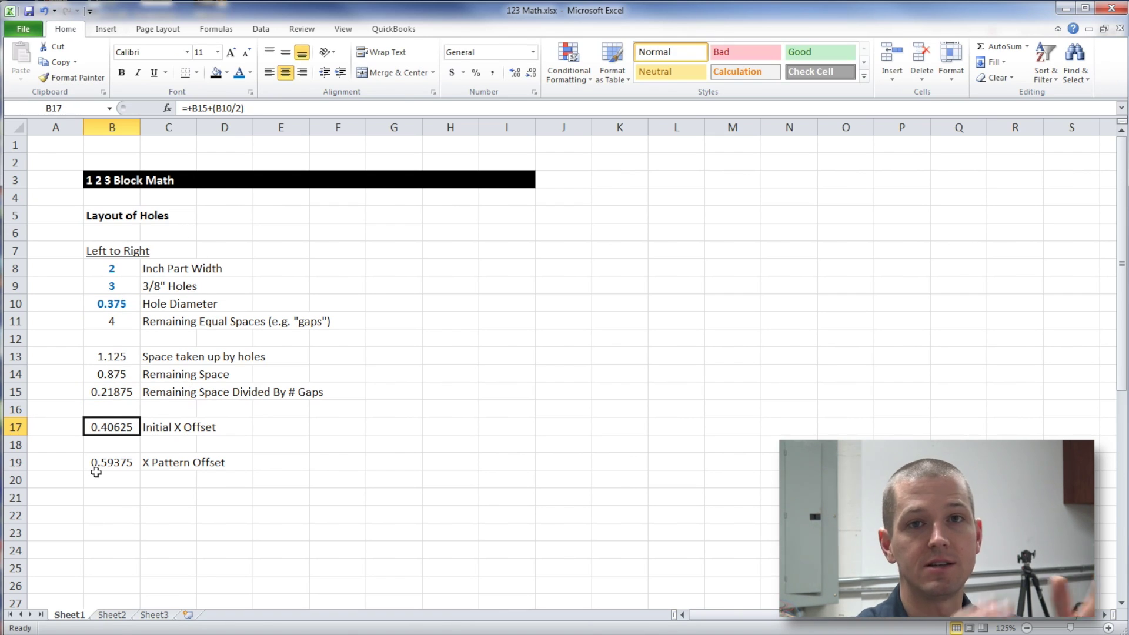
key(alt+Tab)
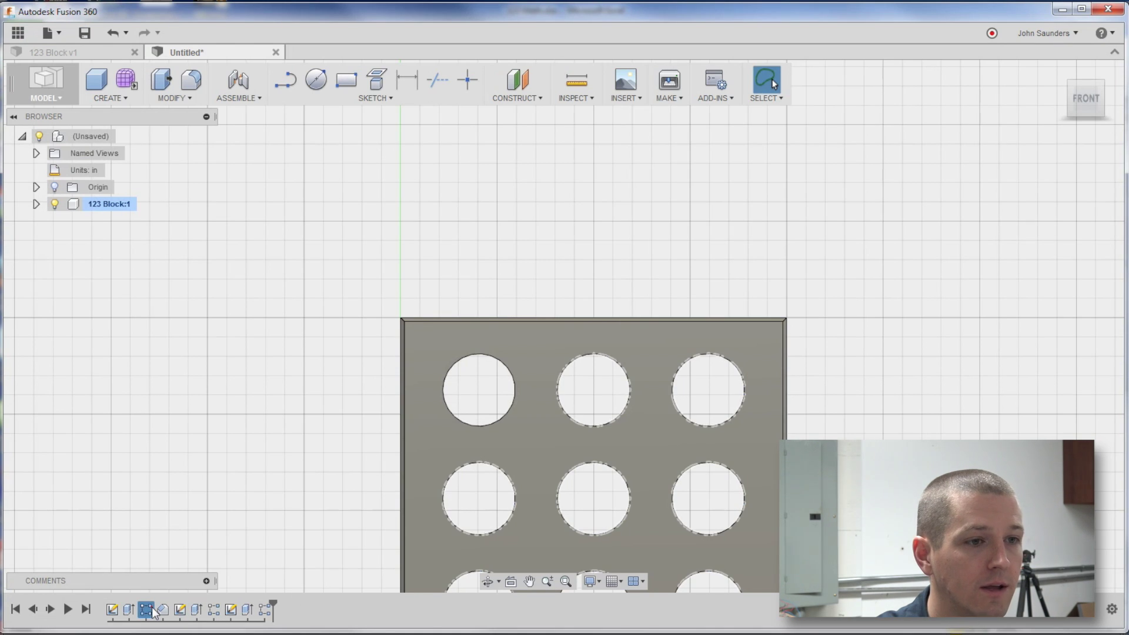
Open the hole pattern's settings and compare its 0.5938 in spacing with B19's =B15+B10 formula.
click(149, 609)
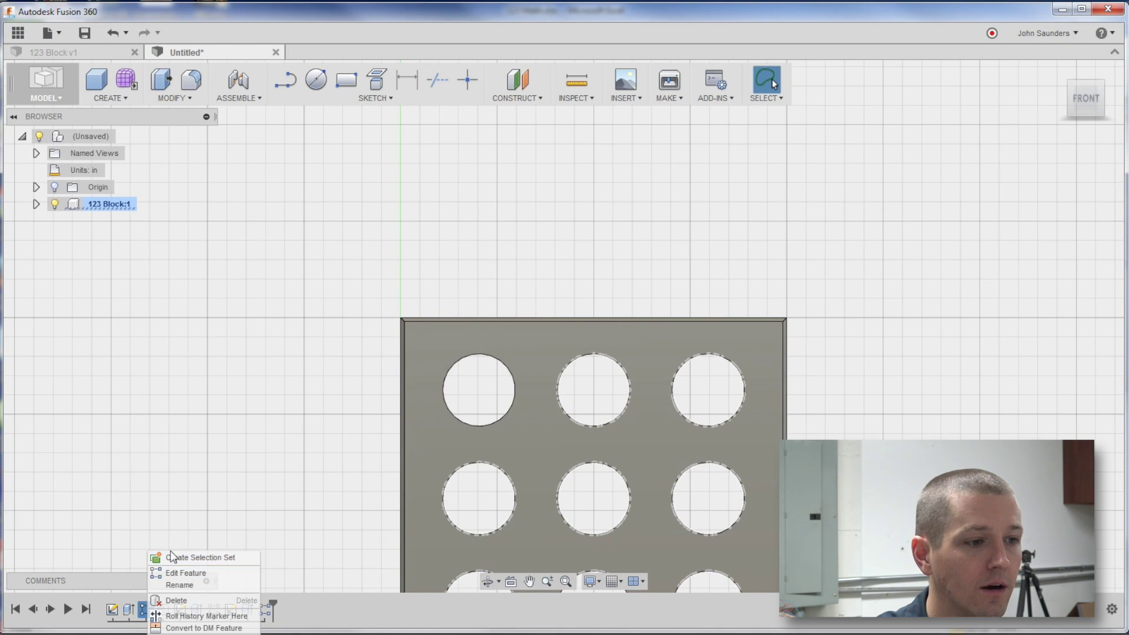
click(176, 572)
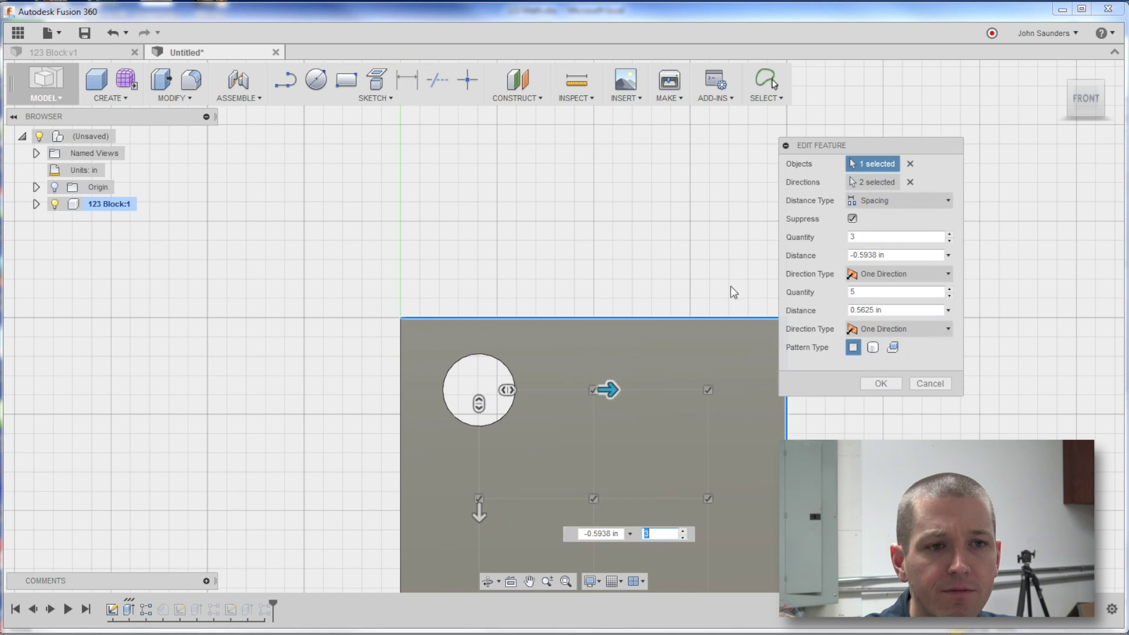
click(882, 255)
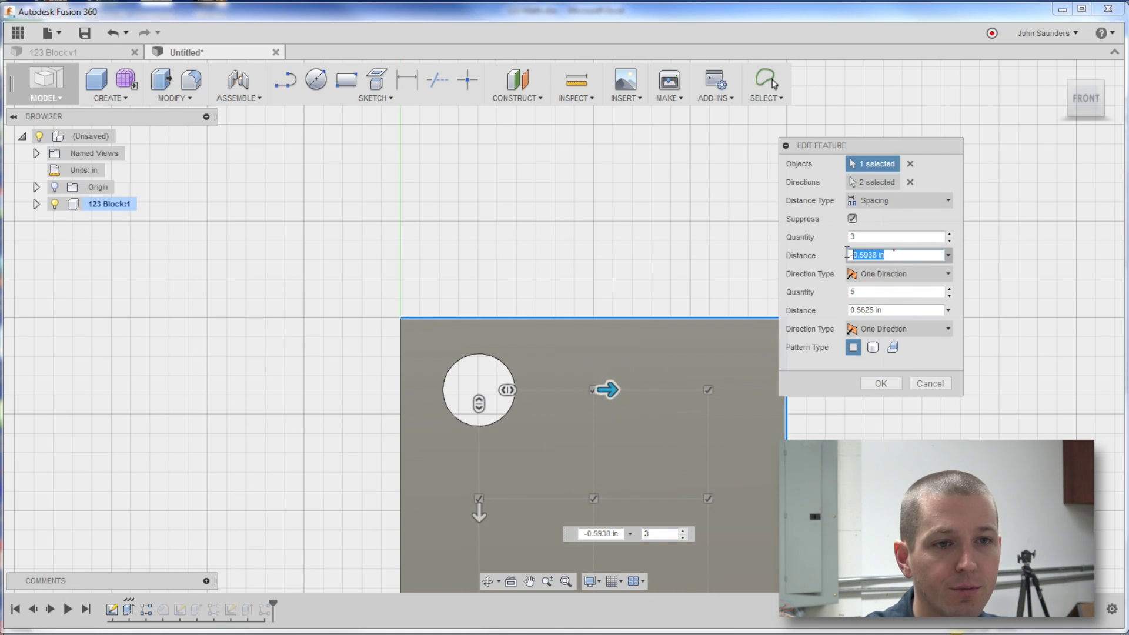
key(alt+Tab)
click(124, 475)
click(125, 465)
key(F2)
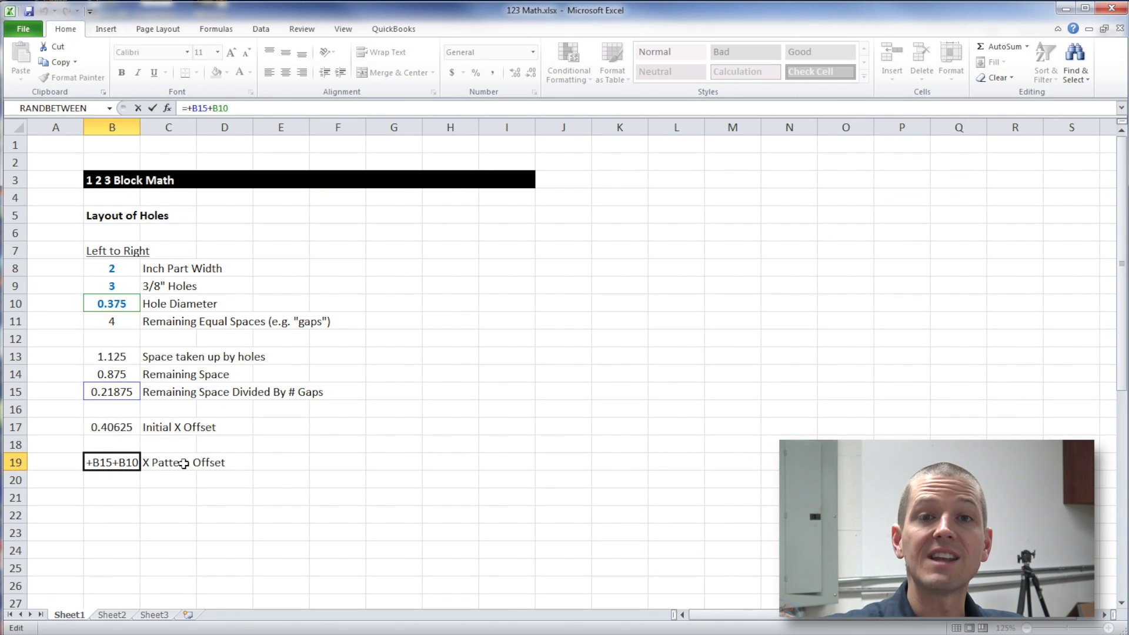
key(alt+Tab)
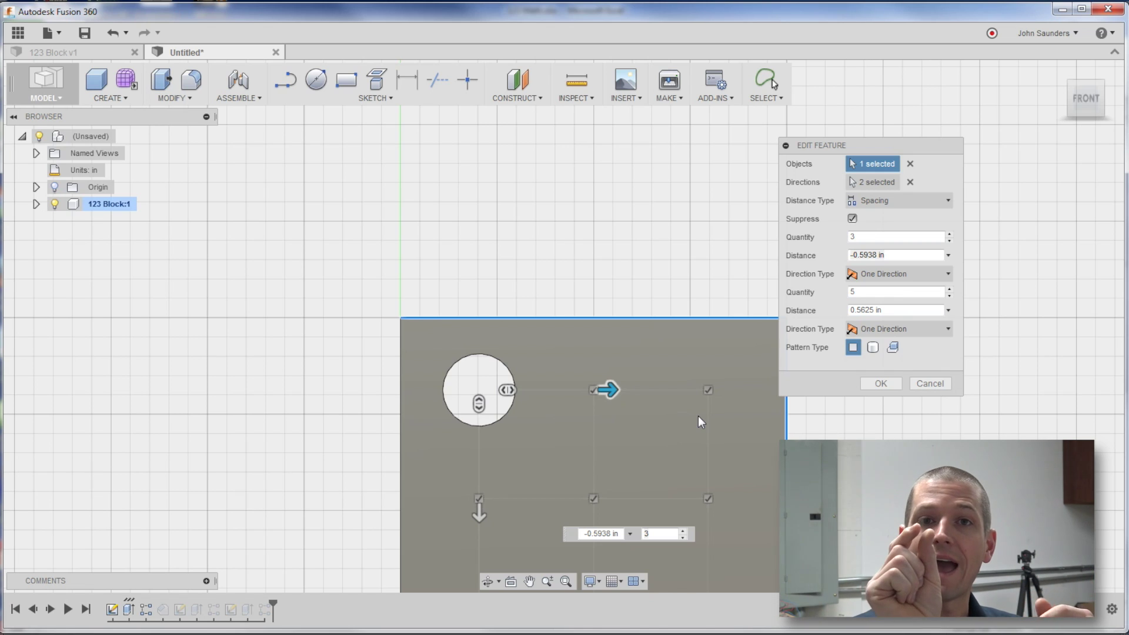
key(alt+Tab)
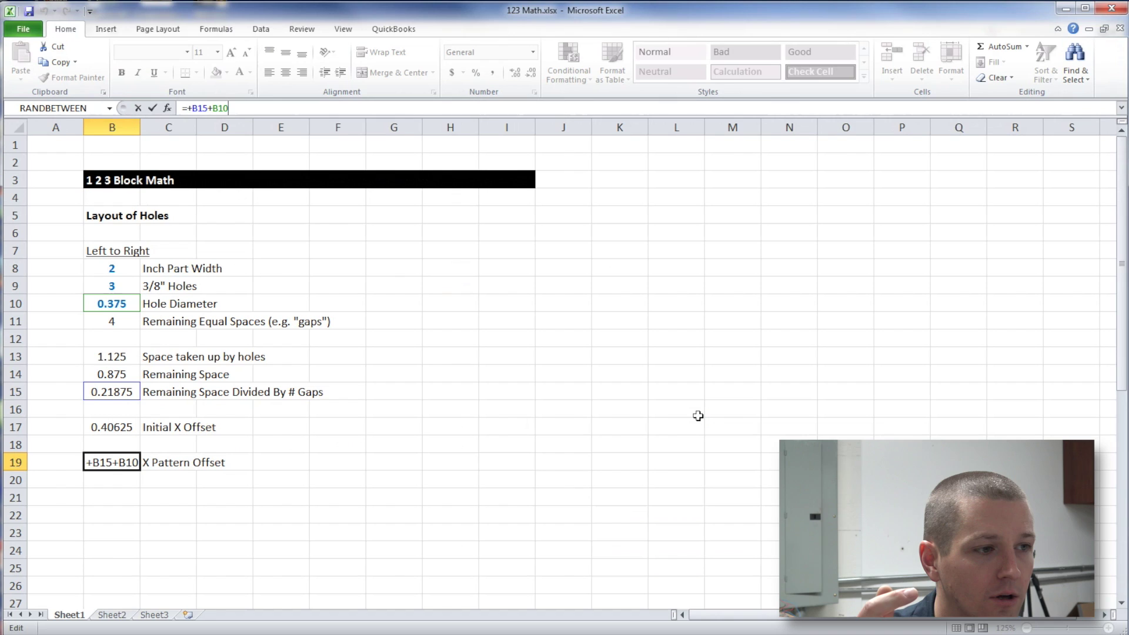
key(alt+Tab)
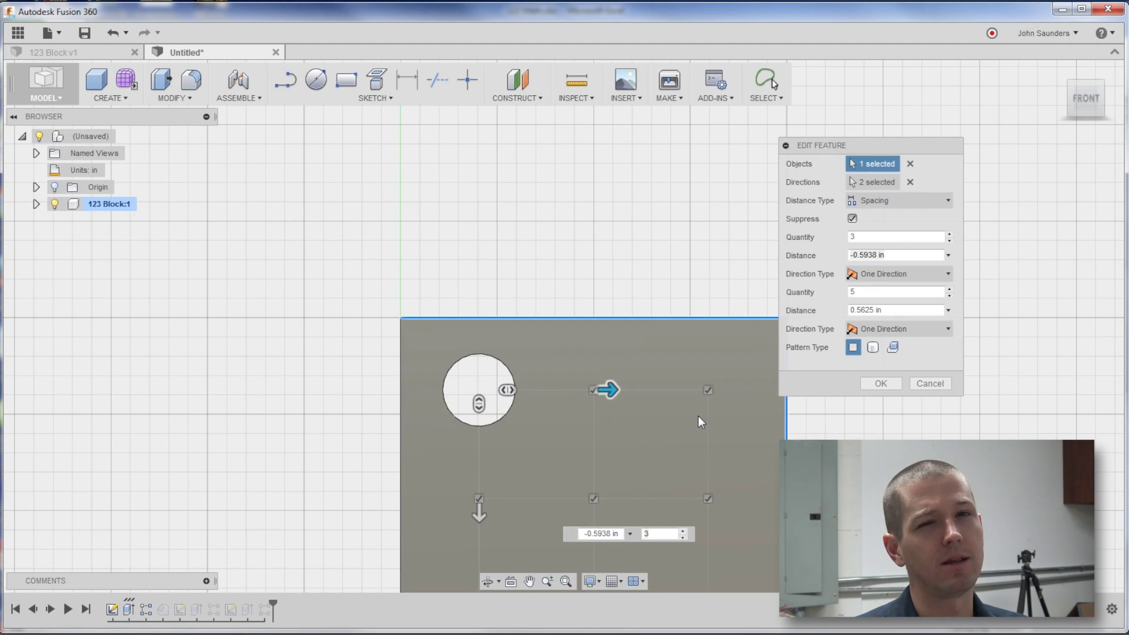
key(alt+Tab)
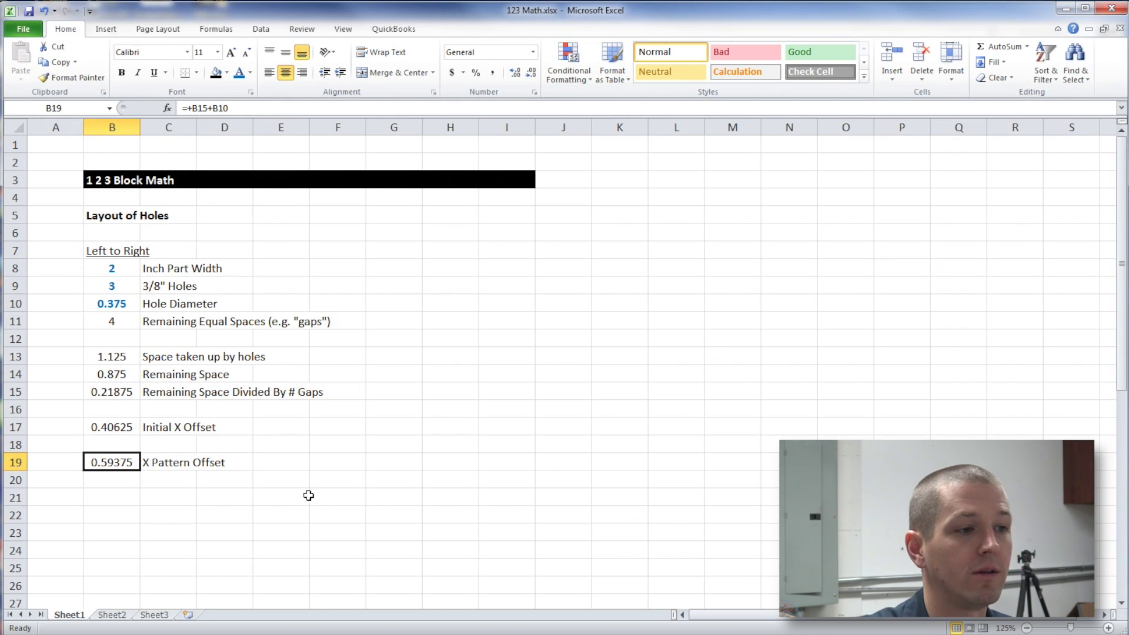
Copy the Left to Right calculations to B22 and title the copy 'Top to Bottom'.
click(155, 462)
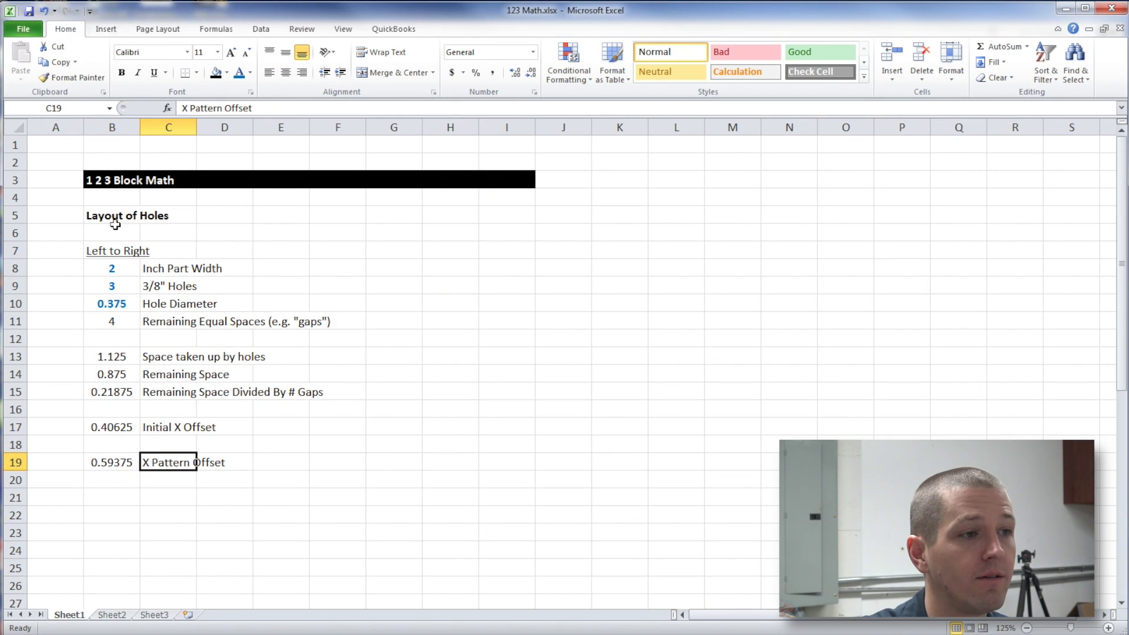
drag(115, 251, 235, 462)
scroll(297, 390, down, 3)
scroll(296, 391, up, 2)
key(ctrl+c)
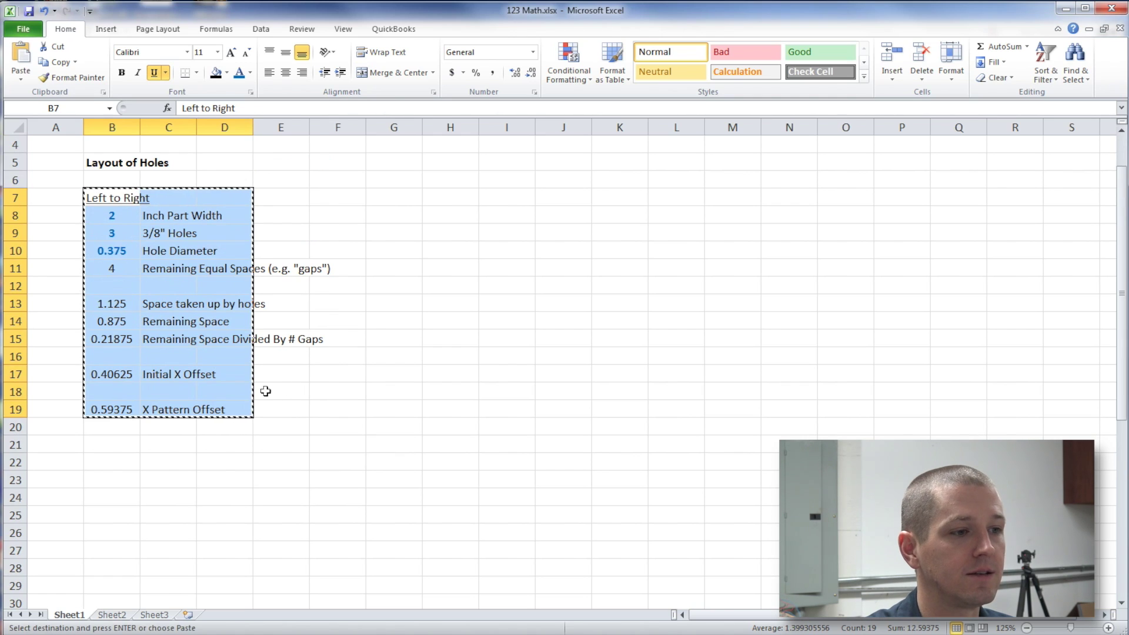
click(110, 450)
click(110, 462)
key(ctrl+v)
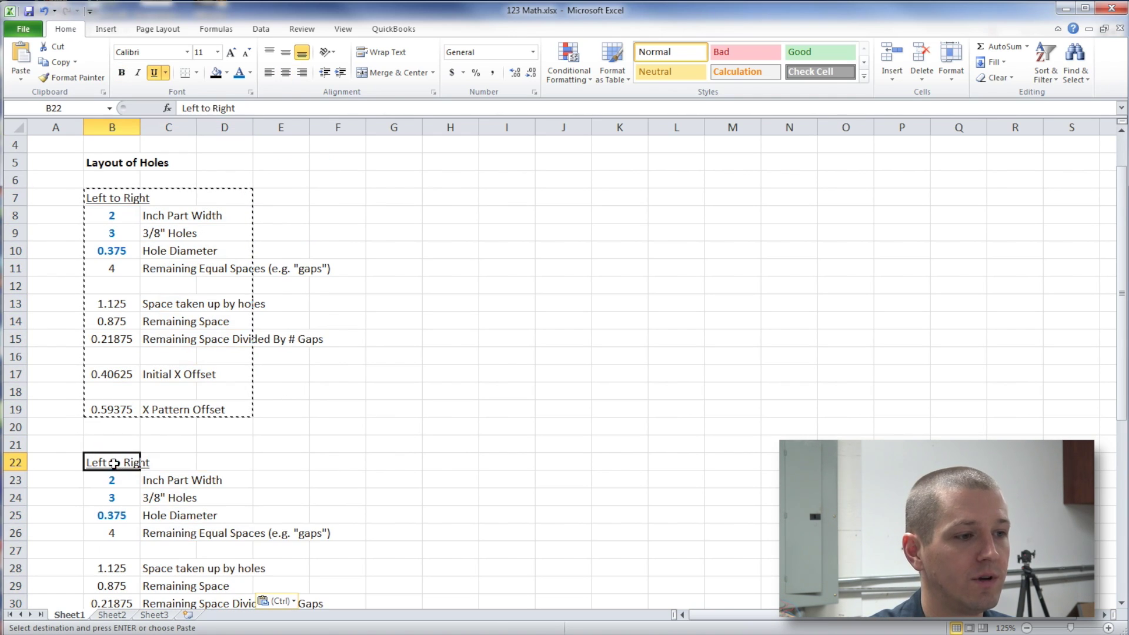
text(Top to Bottom)
key(ctrl+Return)
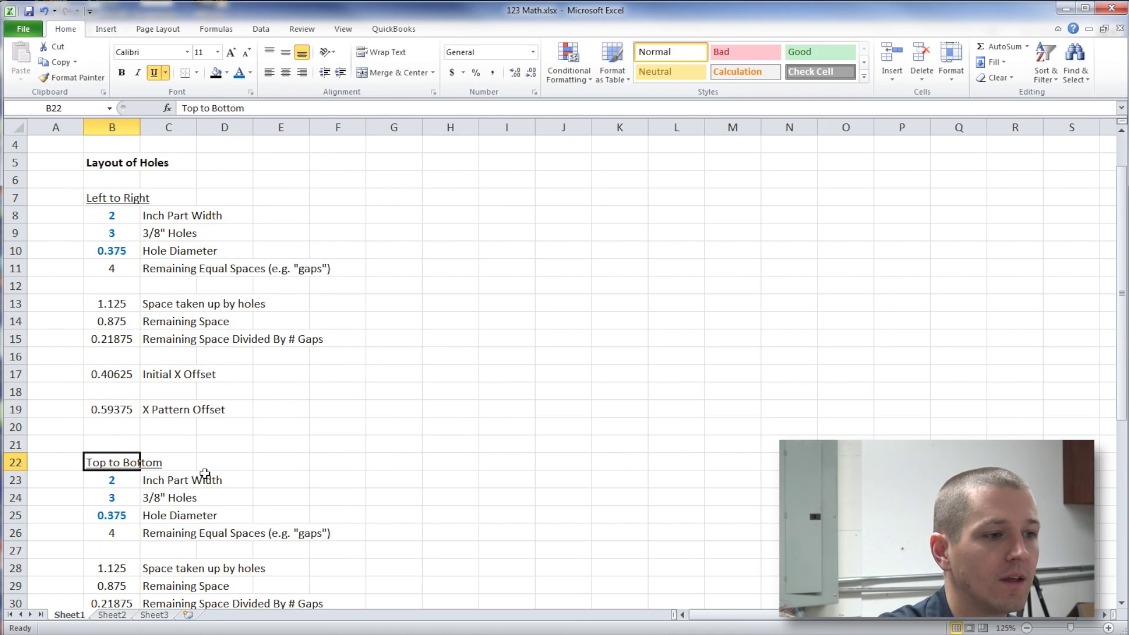
Set the copied part size in B23 to 3 and relabel it Inch Part Height.
scroll(212, 431, down, 4)
click(97, 266)
text(3)
click(151, 274)
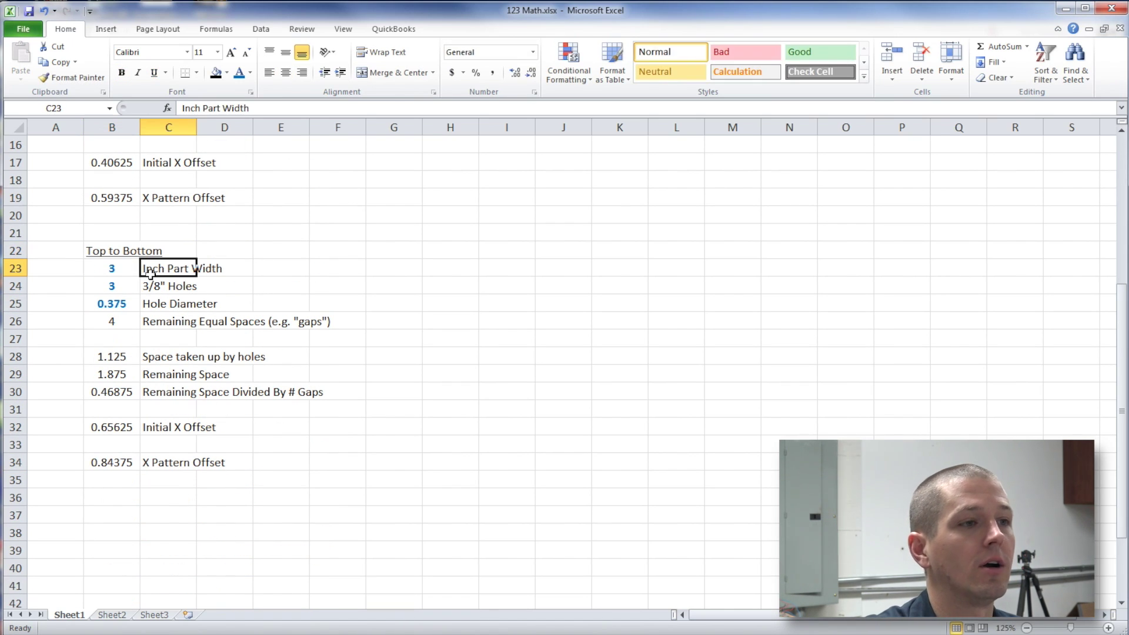
double_click(150, 273)
text(Height)
key(Return)
key(Left)
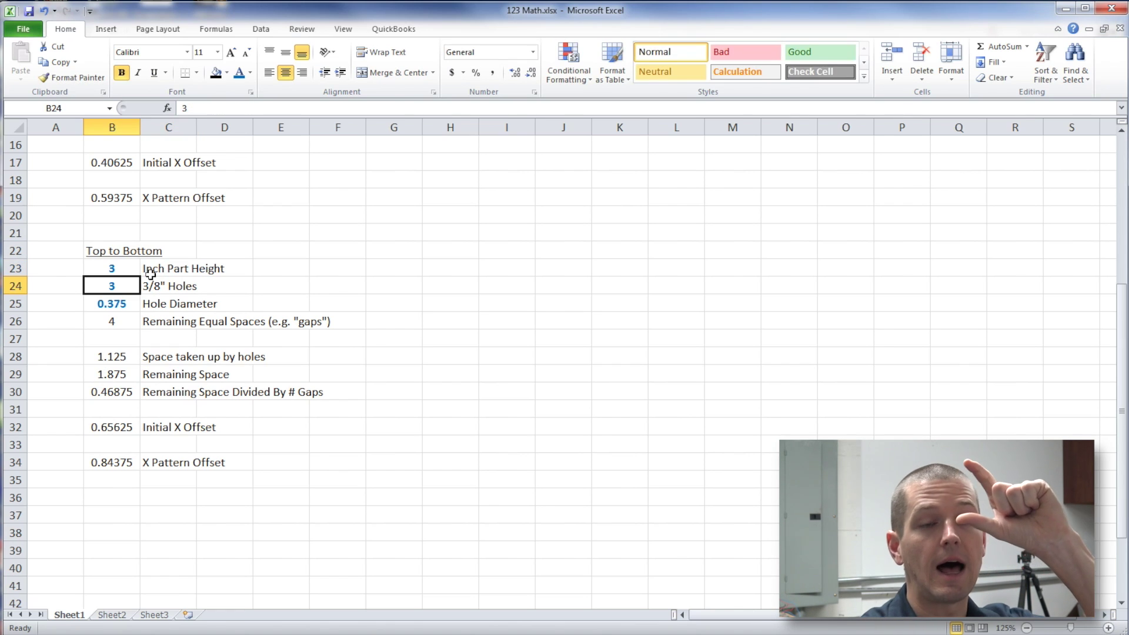
Confirm the edited 15-hole pattern in Fusion 360 and fit the part in view.
key(alt+Tab)
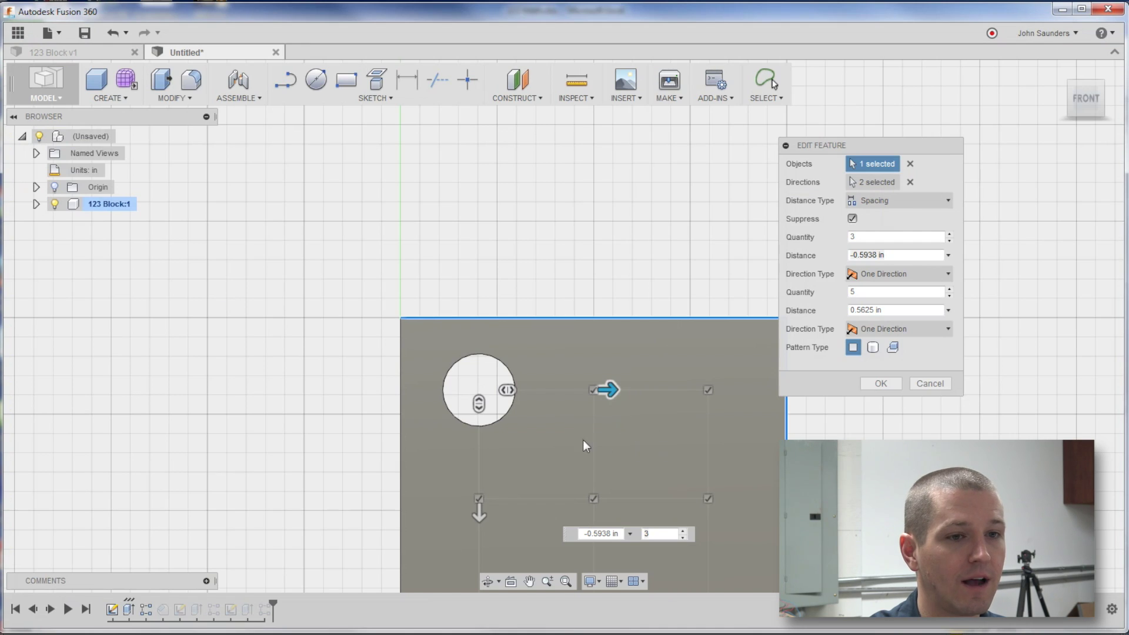
click(866, 383)
key(F6)
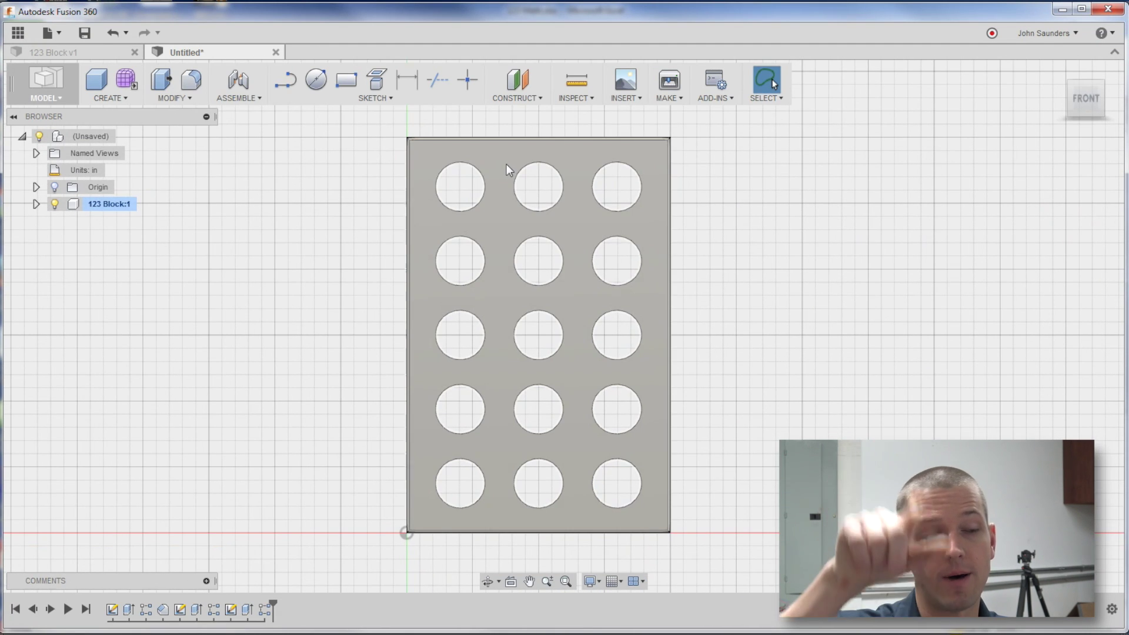
key(alt+Tab)
Enter 5 holes in B24 and verify 6 gaps, 0.375 initial offset and 0.5625 pattern offset.
text(5)
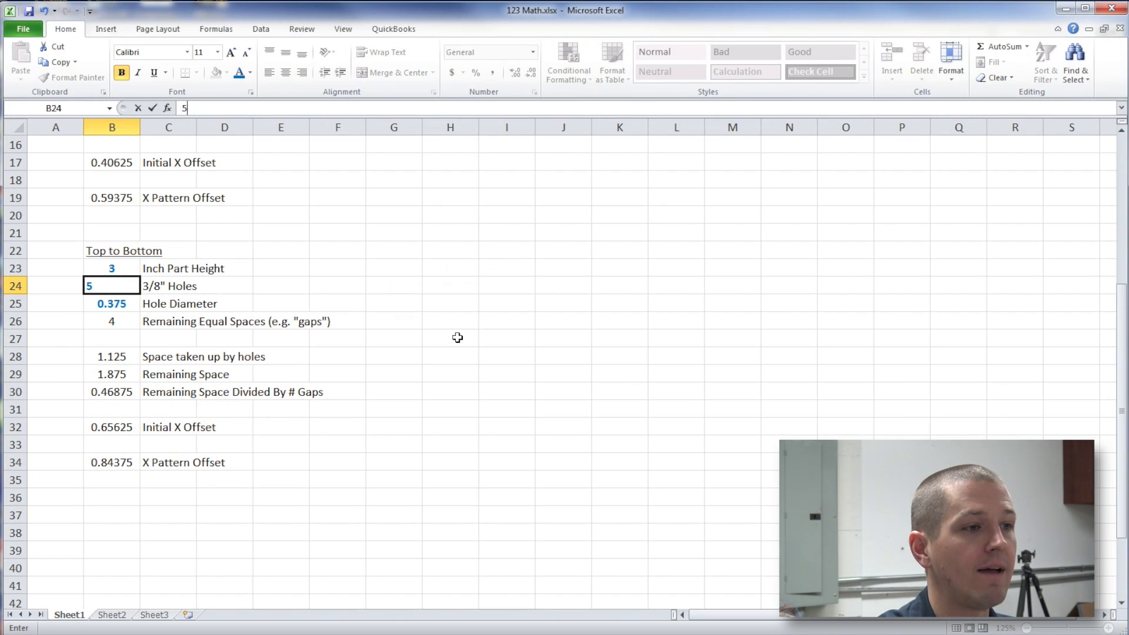
key(Return)
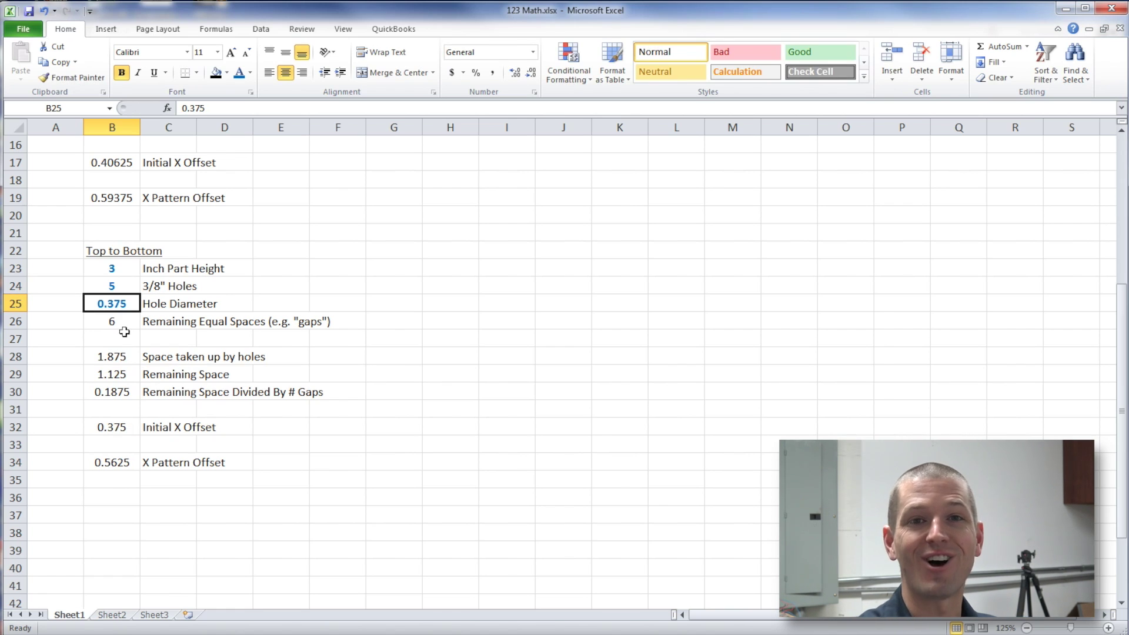
click(113, 355)
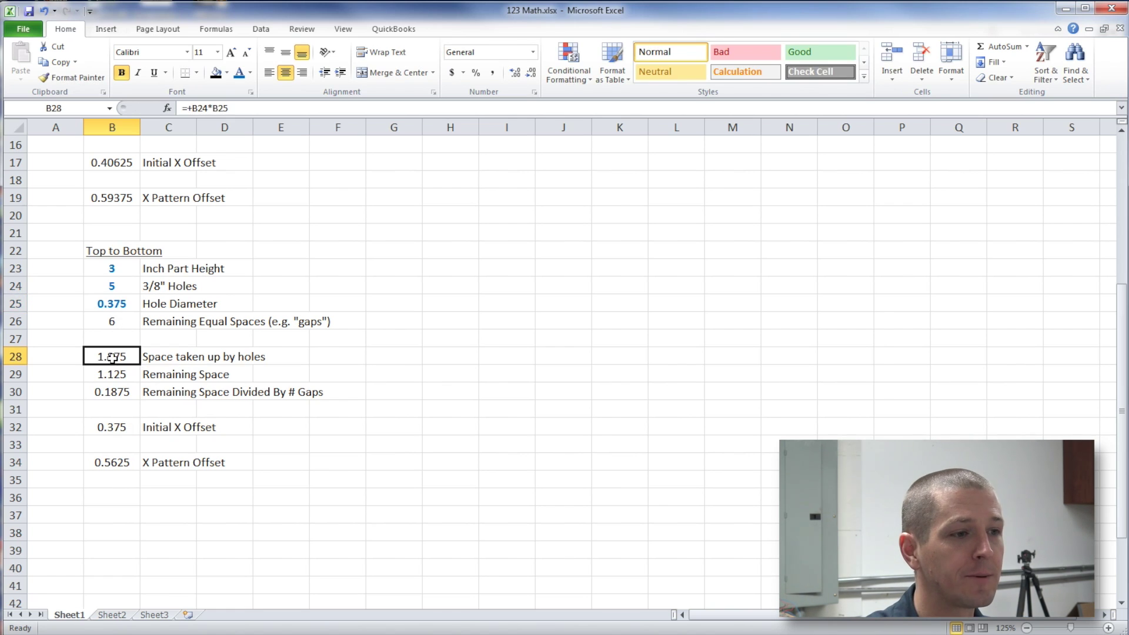
click(116, 391)
click(119, 428)
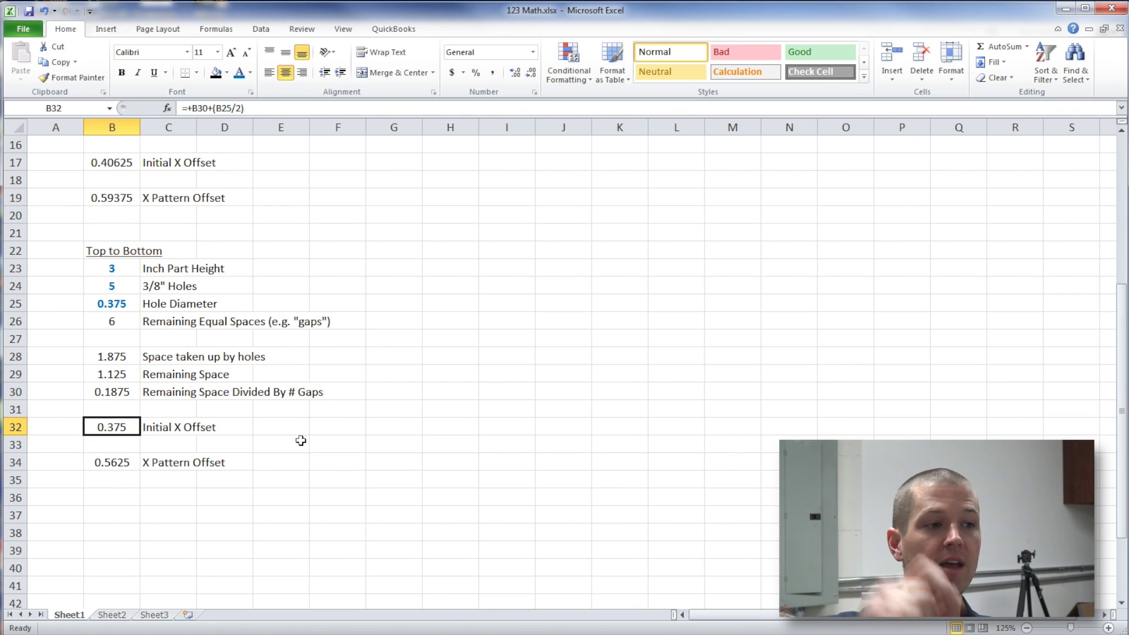
scroll(301, 441, up, 2)
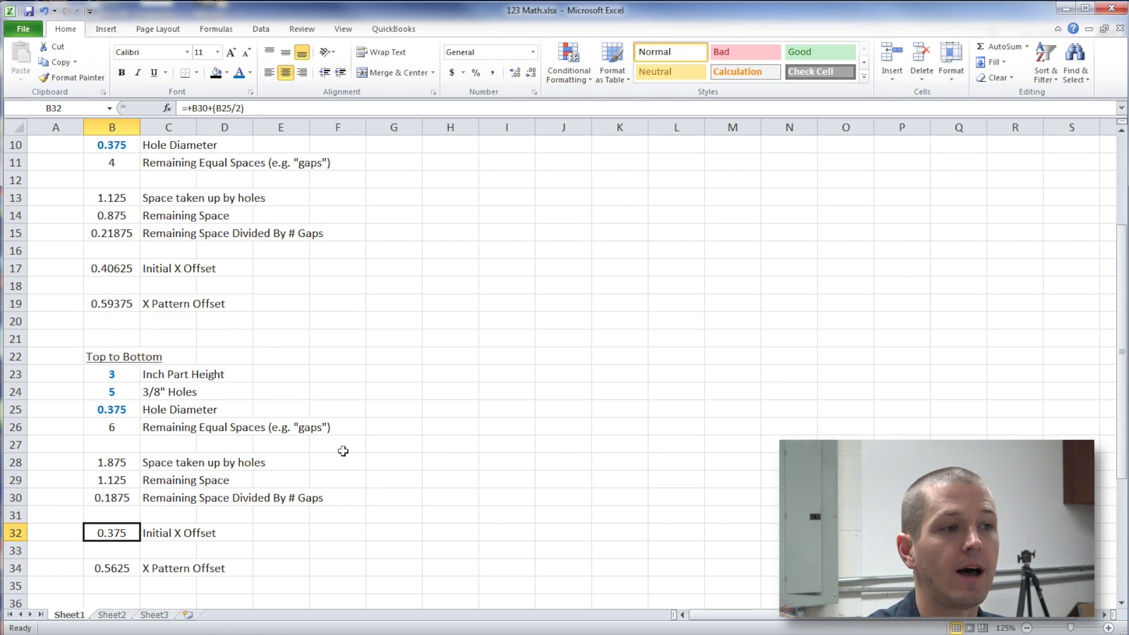
drag(106, 265, 160, 269)
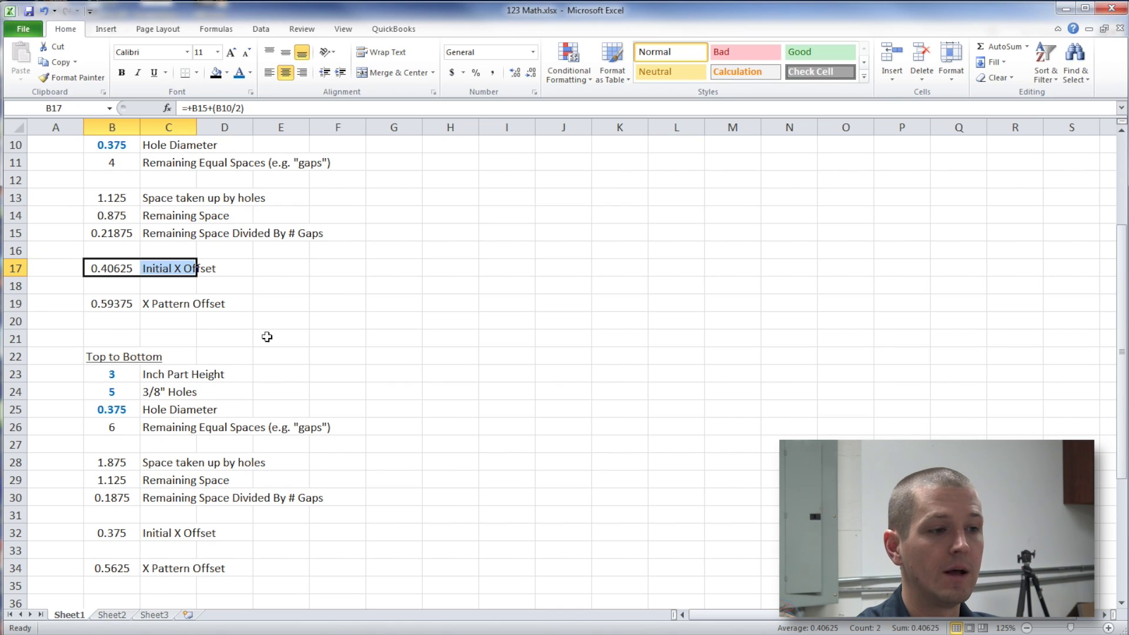
click(94, 570)
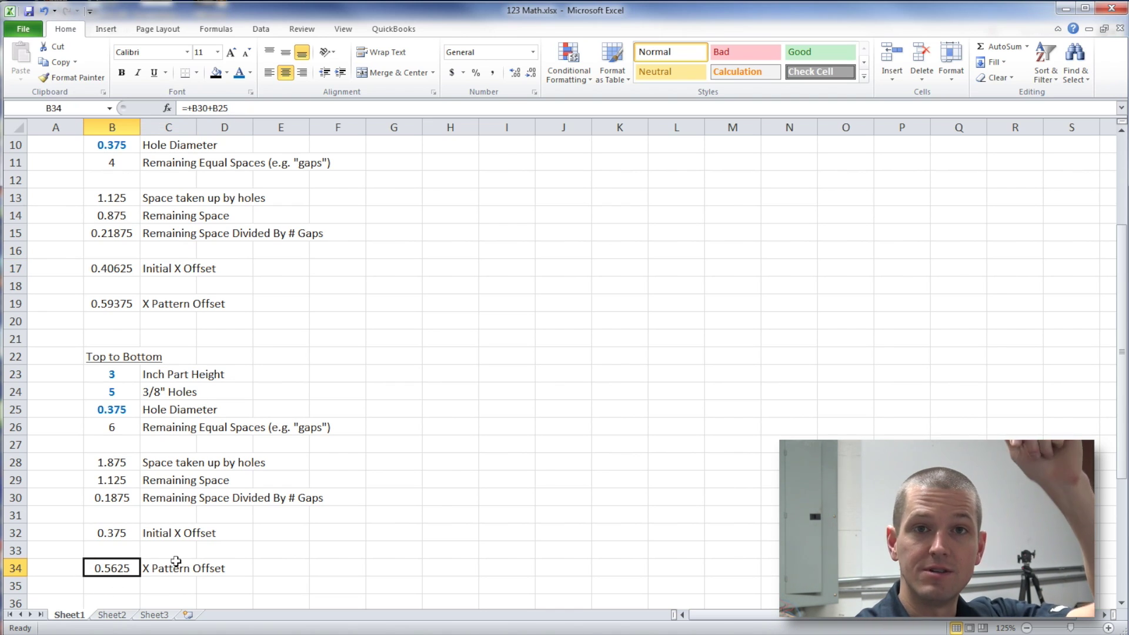